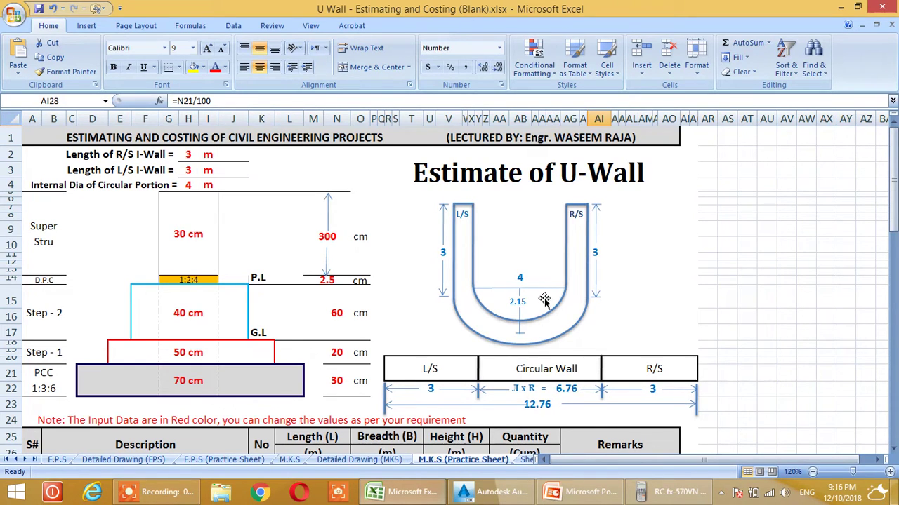
# - Switch to the calculator, multiply 2.15 by 3.142 for the circular wall length, and clear and minimise it
pyautogui.click(672, 494)
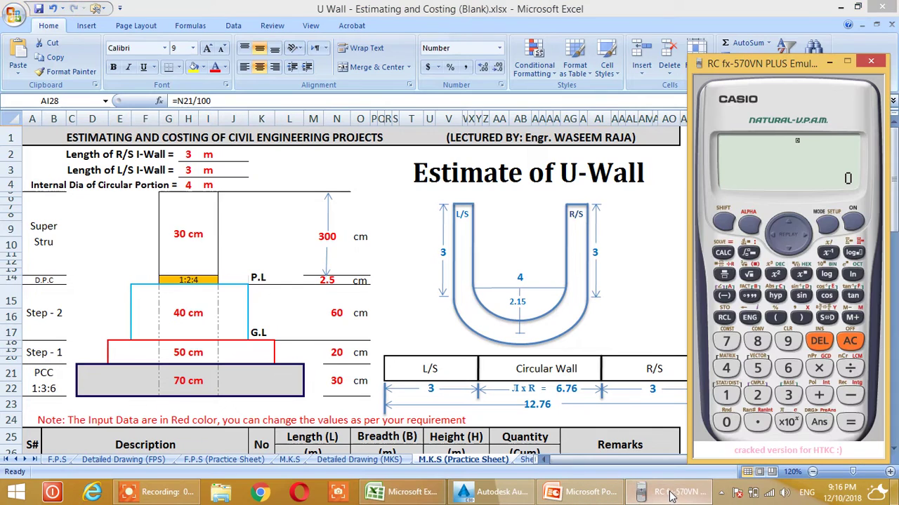
pyautogui.write('2.15')
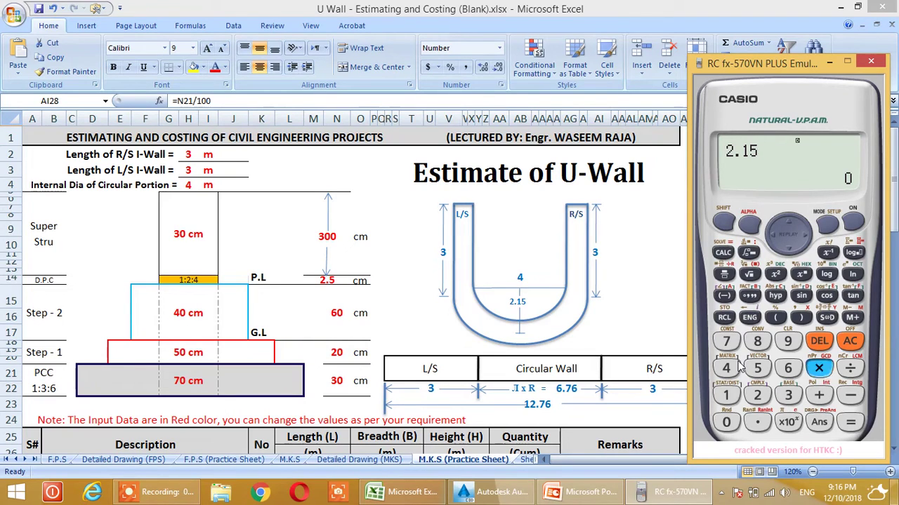
pyautogui.write('*3.142')
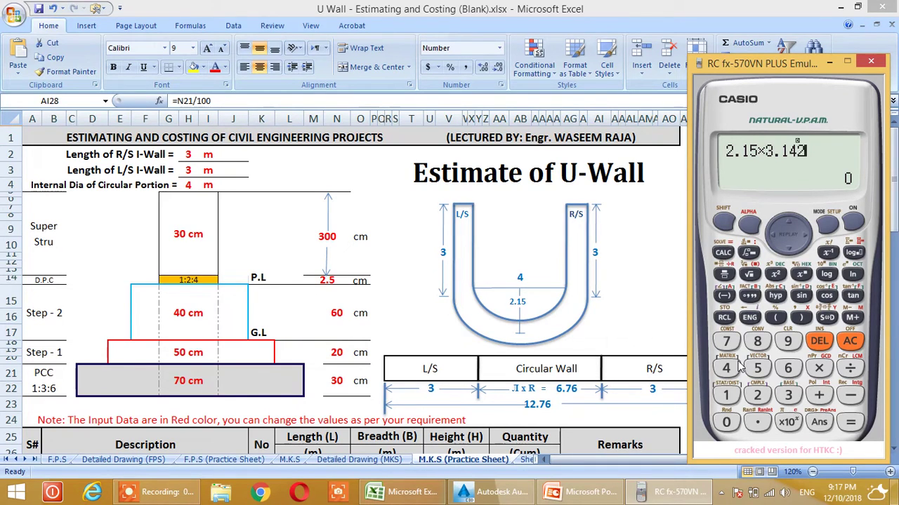
pyautogui.press('Return')
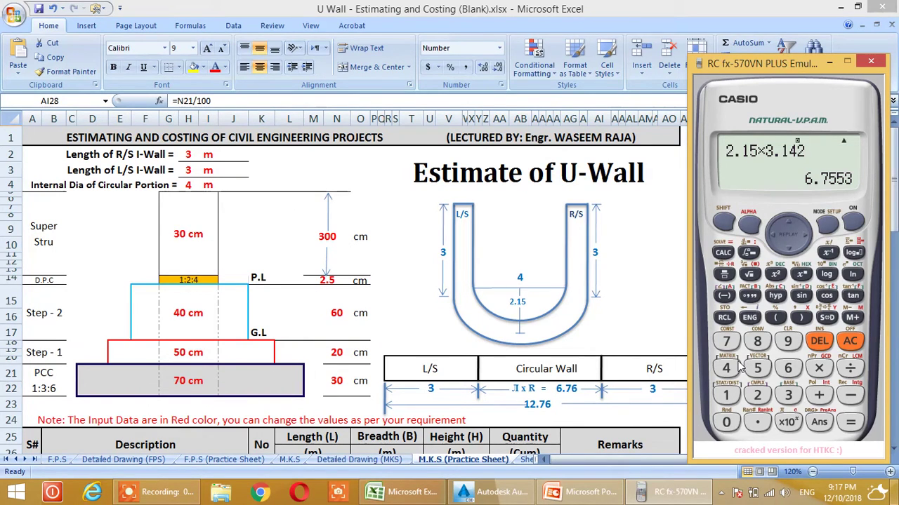
pyautogui.press('Escape')
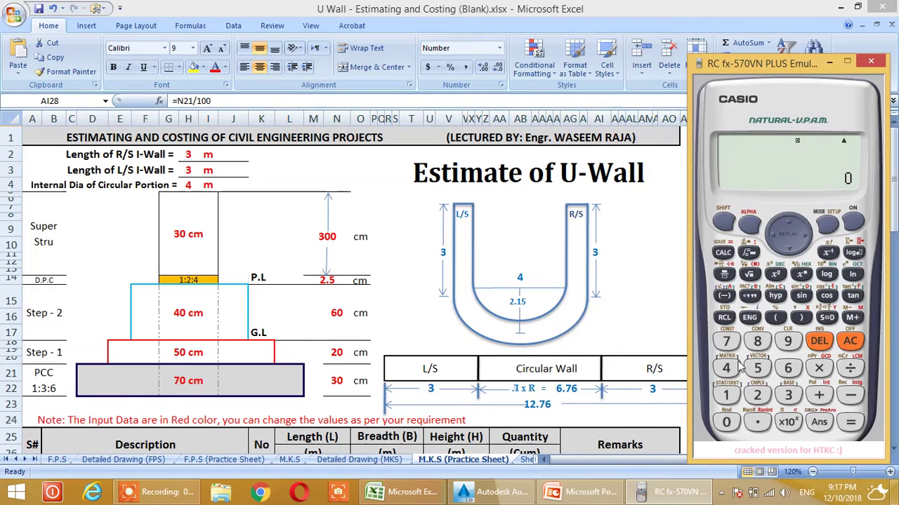
pyautogui.click(829, 65)
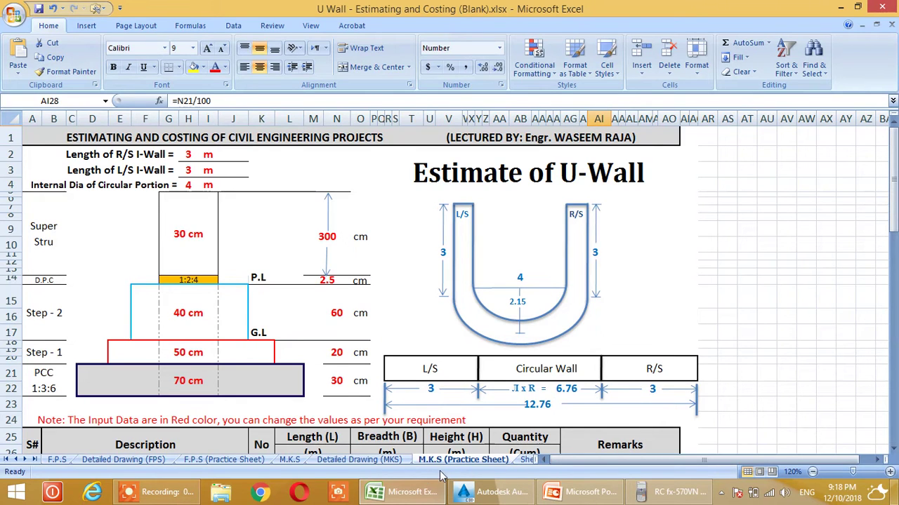
# - Look over the plan and cross section on the Detailed Drawing (MKS) sheet, comparing them with the M.K.S (Practice Sheet) U-wall figure
pyautogui.click(368, 463)
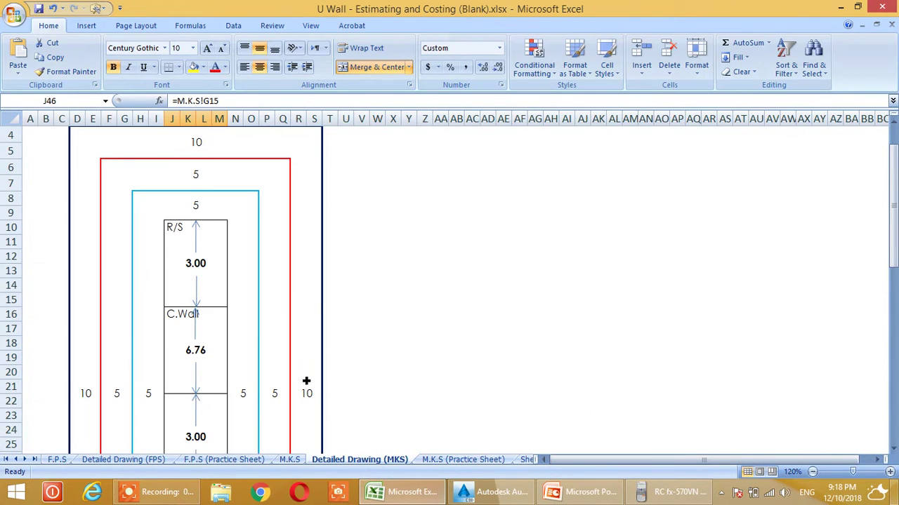
pyautogui.scroll(-2, 311, 298)
pyautogui.scroll(2, 311, 299)
pyautogui.scroll(-1, 239, 312)
pyautogui.click(455, 441)
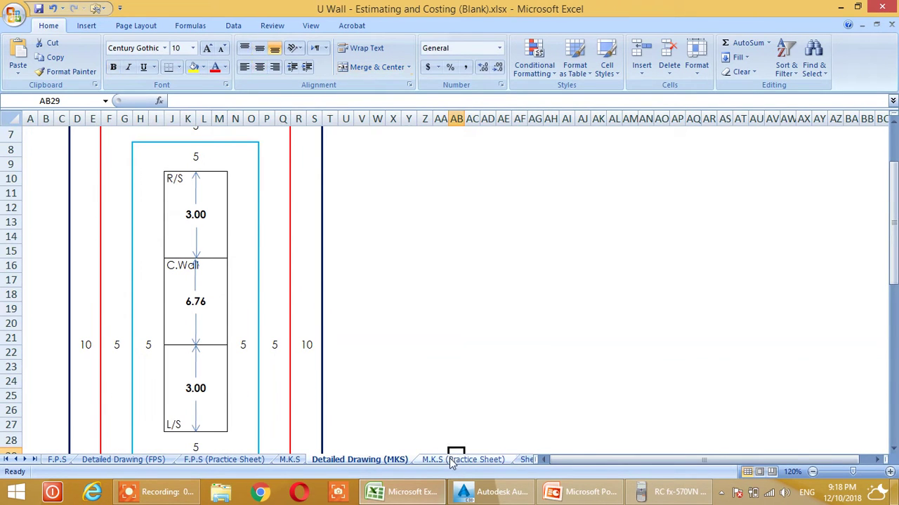
pyautogui.click(463, 459)
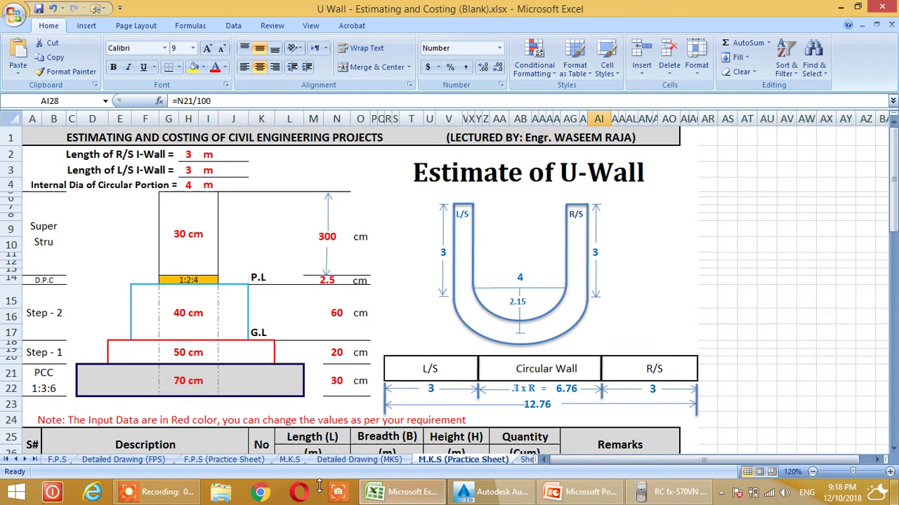
pyautogui.click(396, 460)
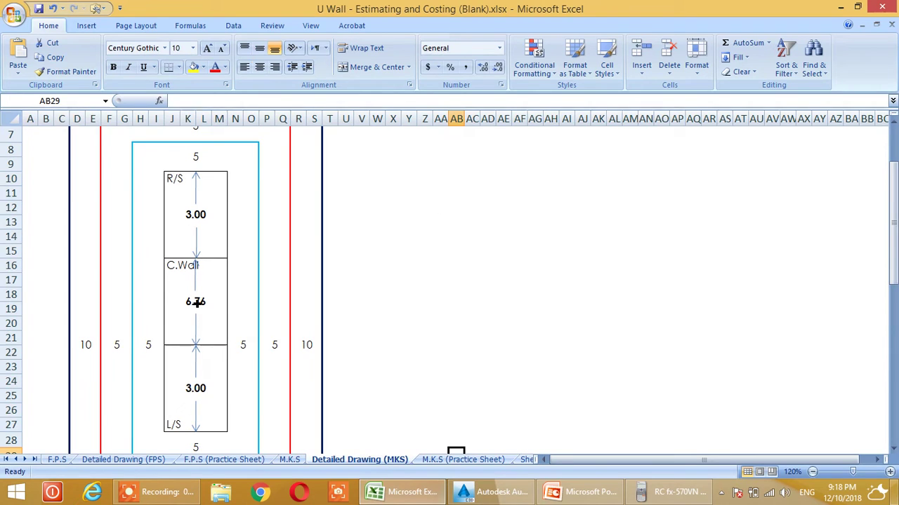
pyautogui.scroll(-10, 210, 372)
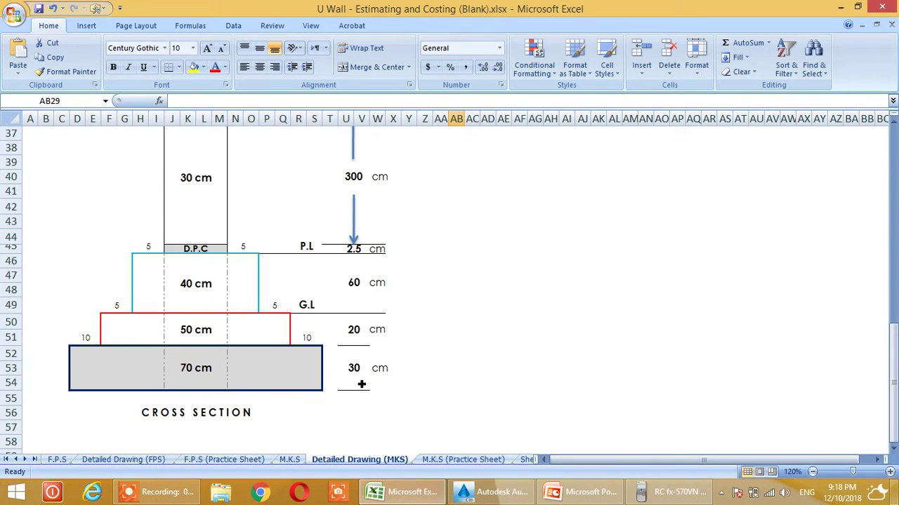
pyautogui.scroll(4, 341, 335)
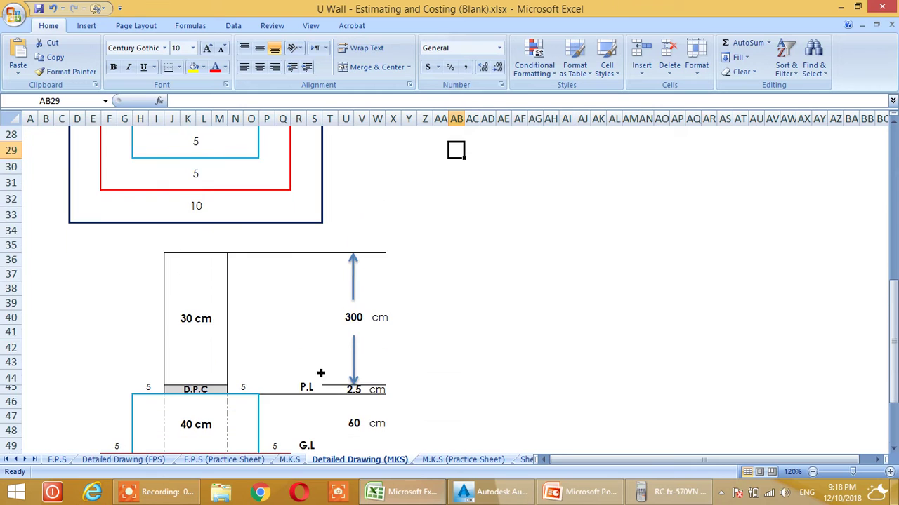
pyautogui.scroll(6, 260, 398)
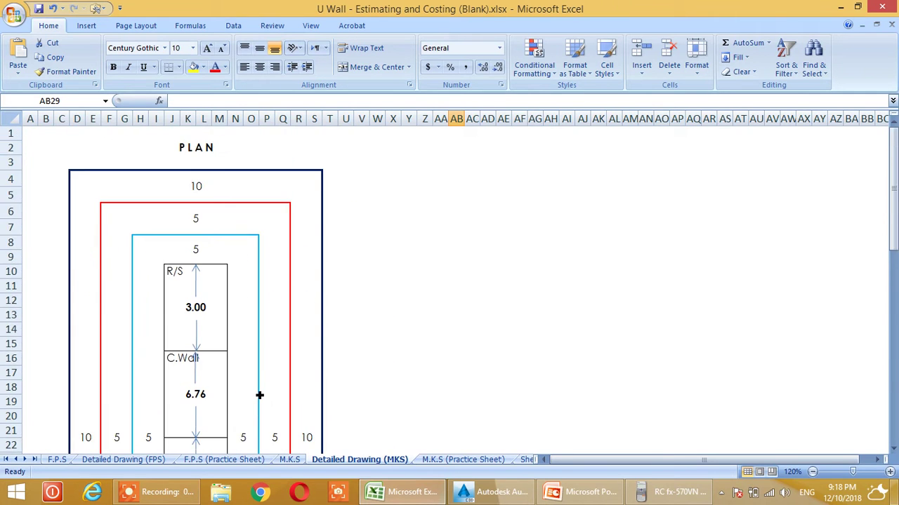
pyautogui.scroll(1, 259, 396)
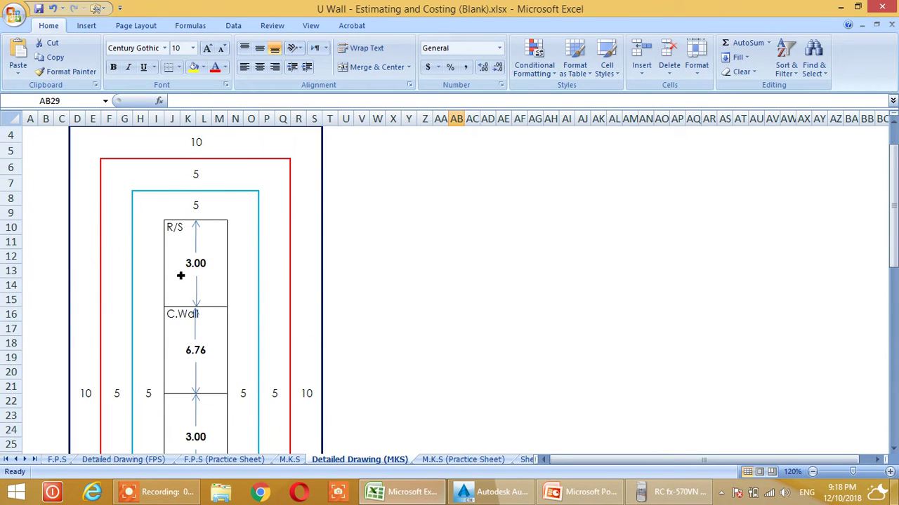
# - Examine the plan's nested outlines and their offsets around the R/S, C.Wall and L/S segments, from the inner wall to the outer edge
pyautogui.scroll(-2, 242, 317)
pyautogui.scroll(1, 246, 378)
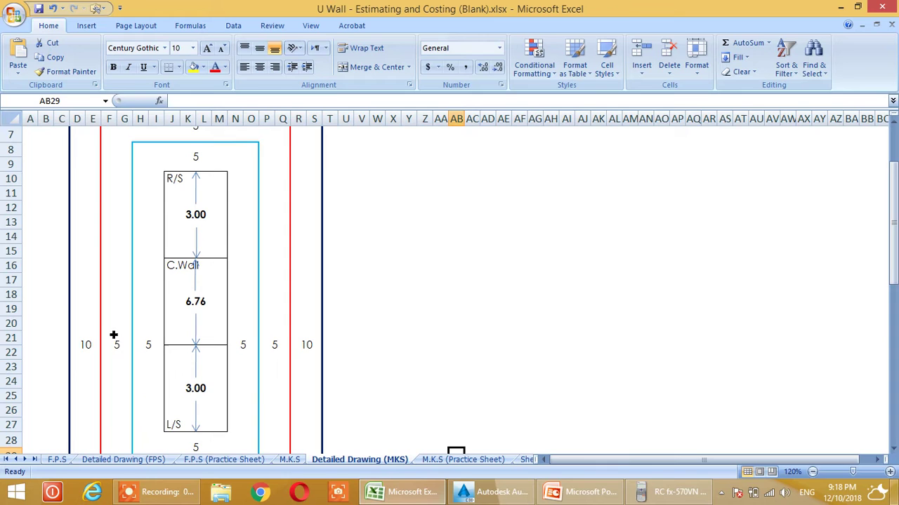
pyautogui.scroll(2, 263, 400)
pyautogui.scroll(-2, 261, 400)
pyautogui.scroll(1, 259, 400)
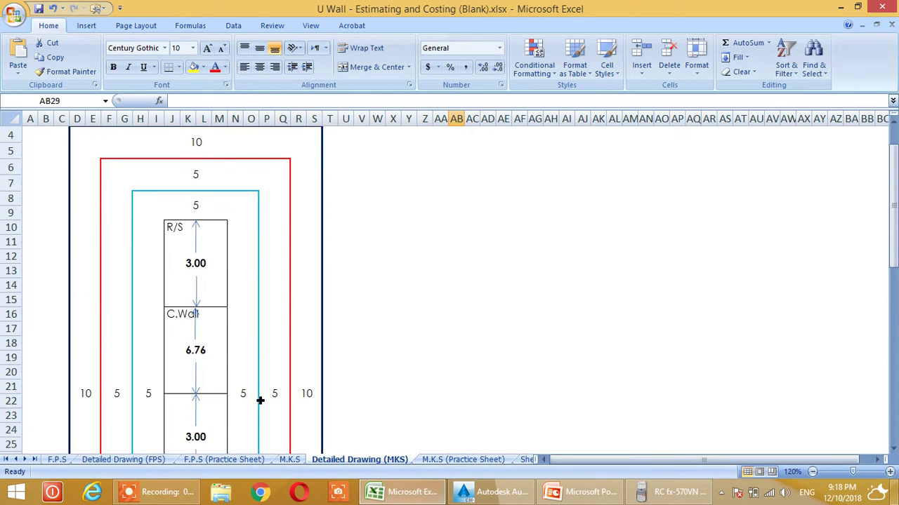
pyautogui.scroll(1, 230, 268)
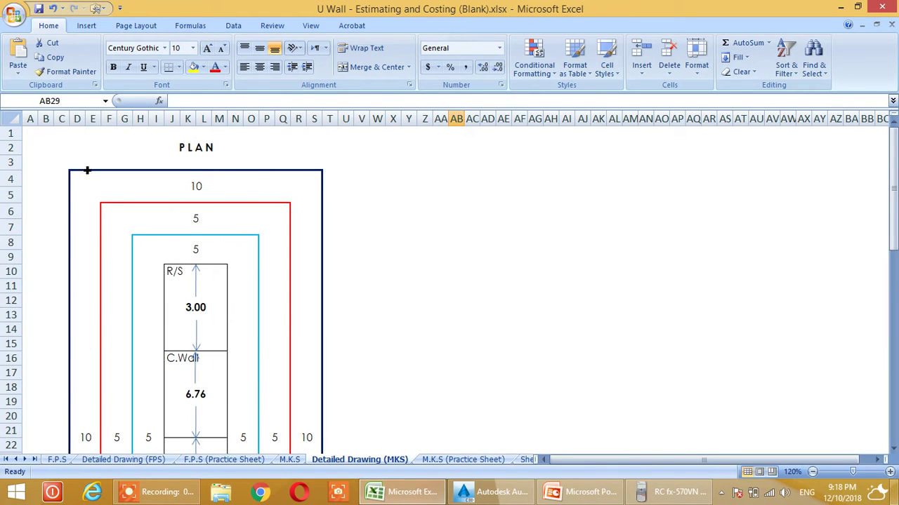
pyautogui.scroll(-4, 335, 292)
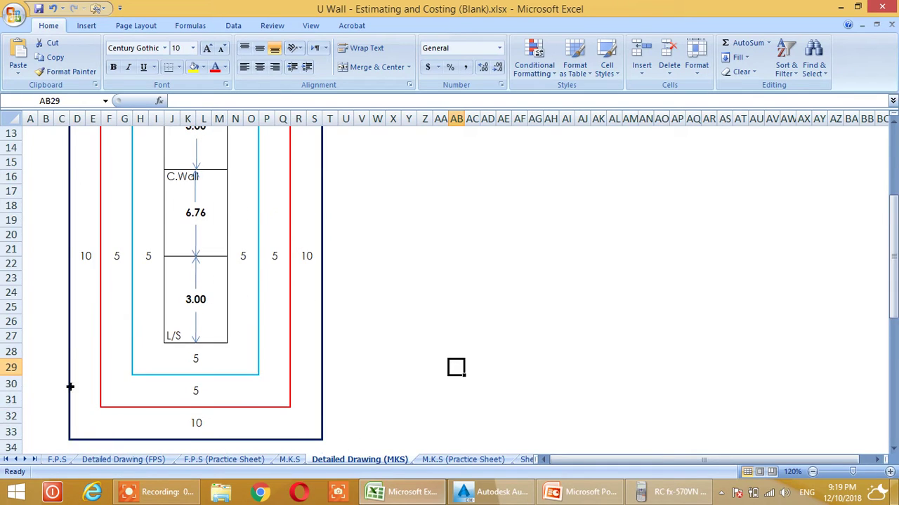
pyautogui.scroll(4, 105, 204)
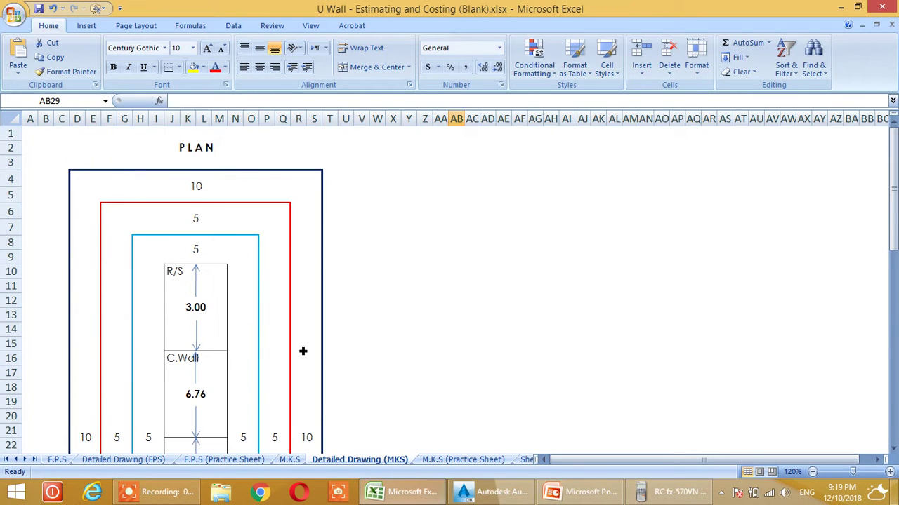
pyautogui.scroll(-4, 302, 351)
pyautogui.scroll(3, 142, 265)
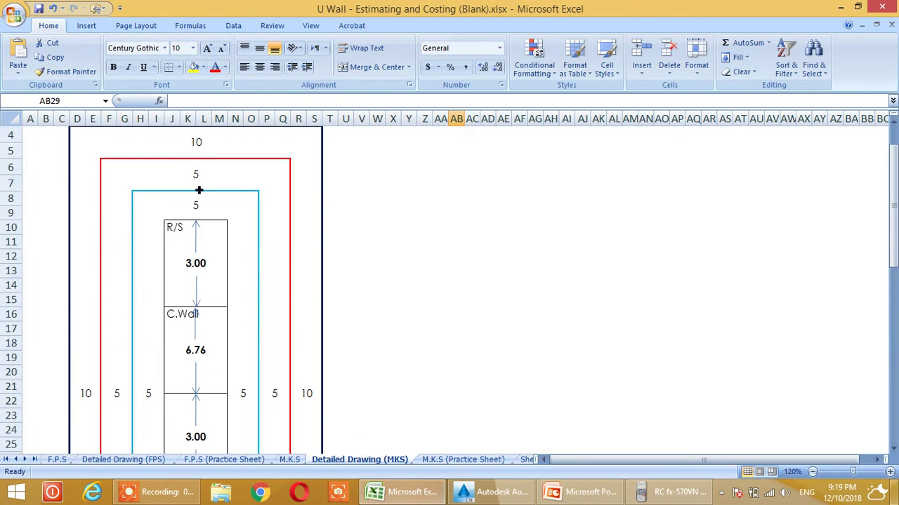
pyautogui.scroll(1, 278, 390)
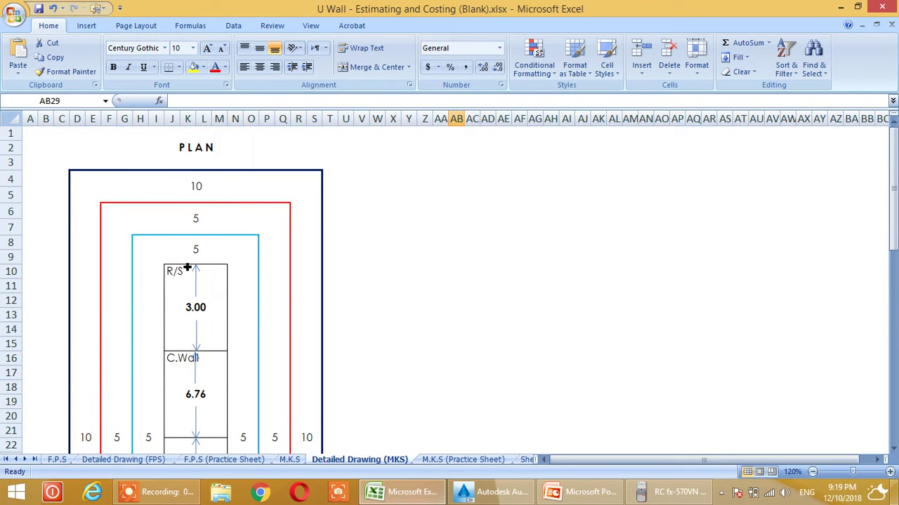
pyautogui.scroll(-4, 188, 268)
pyautogui.scroll(3, 207, 354)
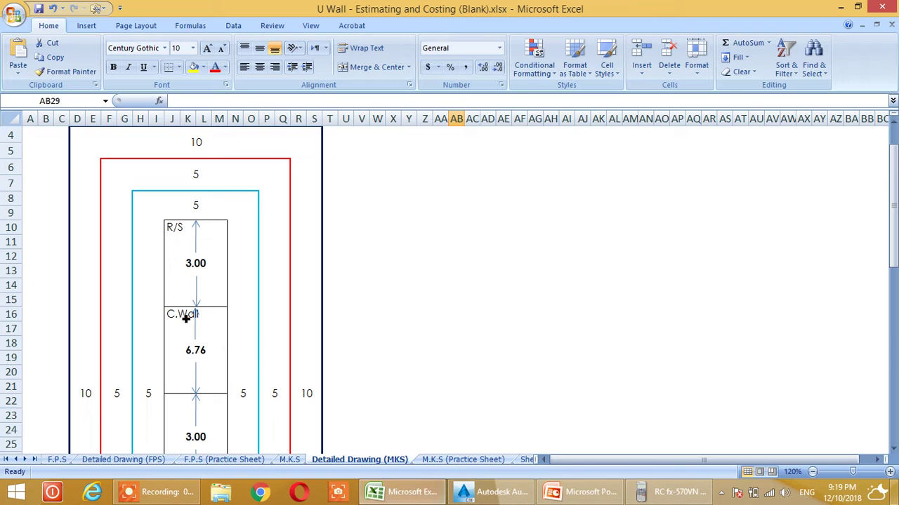
# - Examine the widths and heights of each layer in the cross section, and return to the plan
pyautogui.scroll(-12, 265, 370)
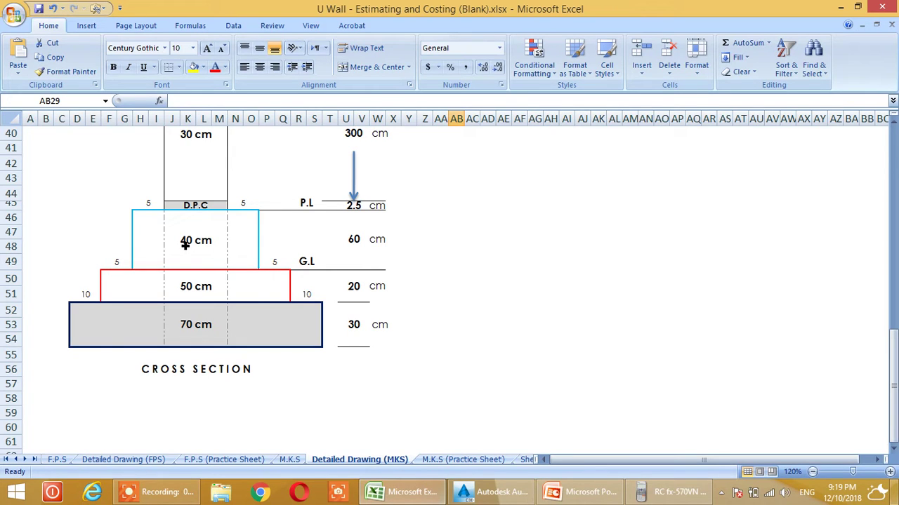
pyautogui.scroll(2, 184, 243)
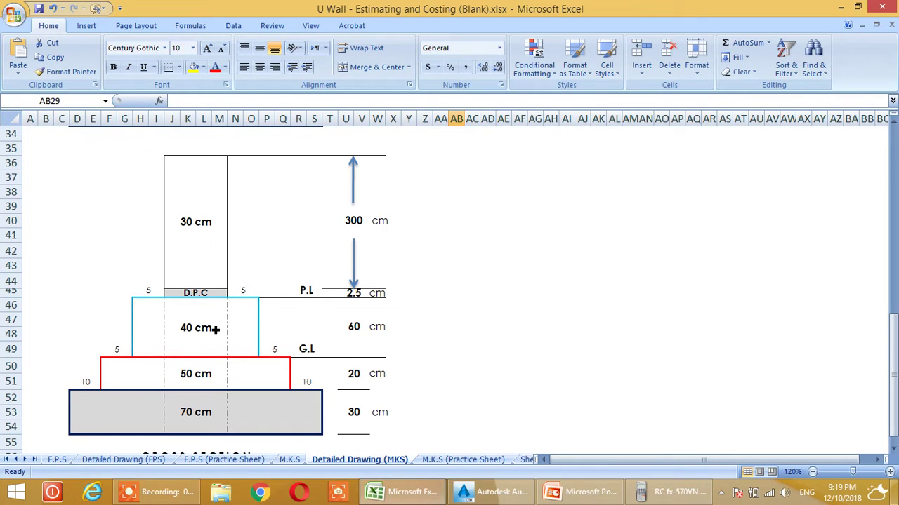
pyautogui.scroll(-2, 215, 329)
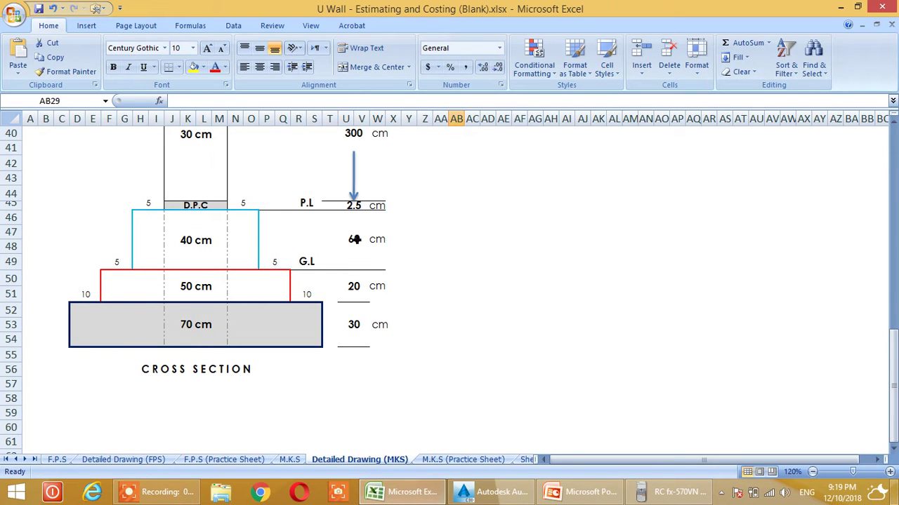
pyautogui.scroll(13, 323, 355)
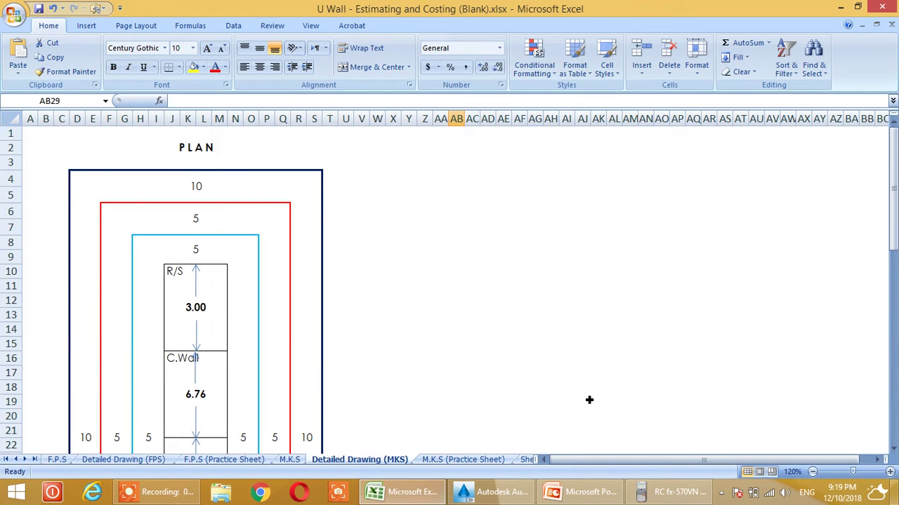
# - Switch to AutoCAD Civil 3D and inspect the base, steps and thin red D.P.C layer of the U-wall in the isometric view
pyautogui.click(503, 495)
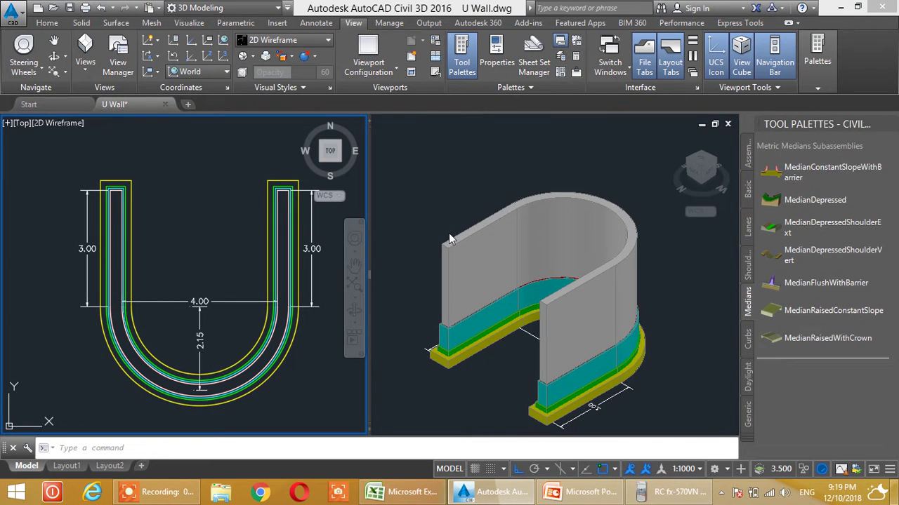
pyautogui.click(616, 159)
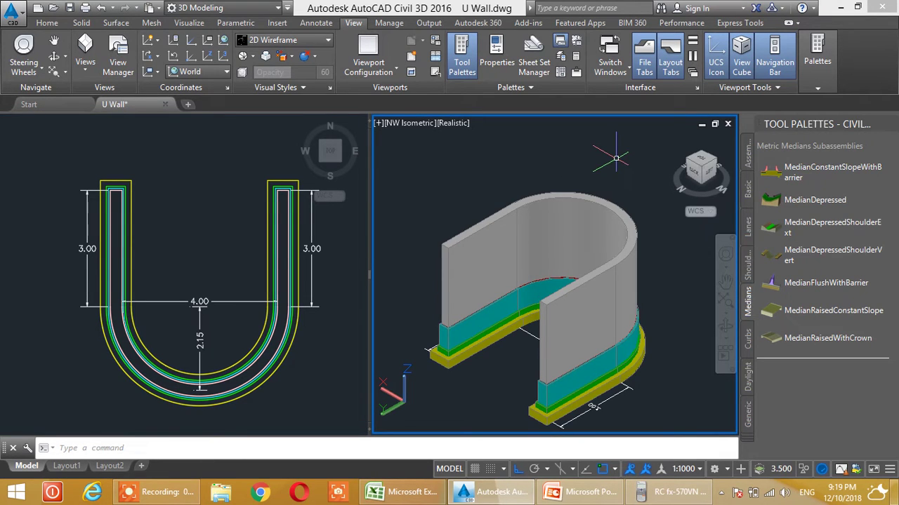
pyautogui.scroll(2, 579, 220)
pyautogui.moveTo(546, 326); pyautogui.dragTo(582, 222)
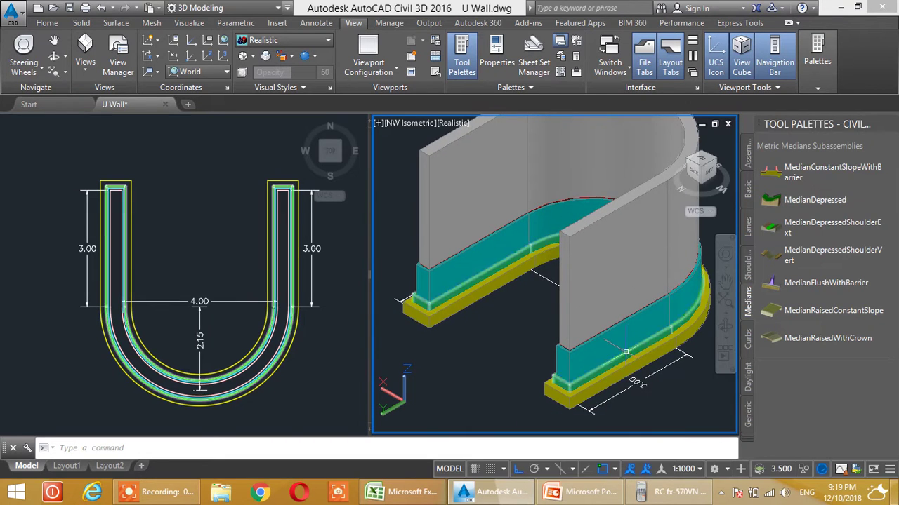
pyautogui.scroll(4, 625, 377)
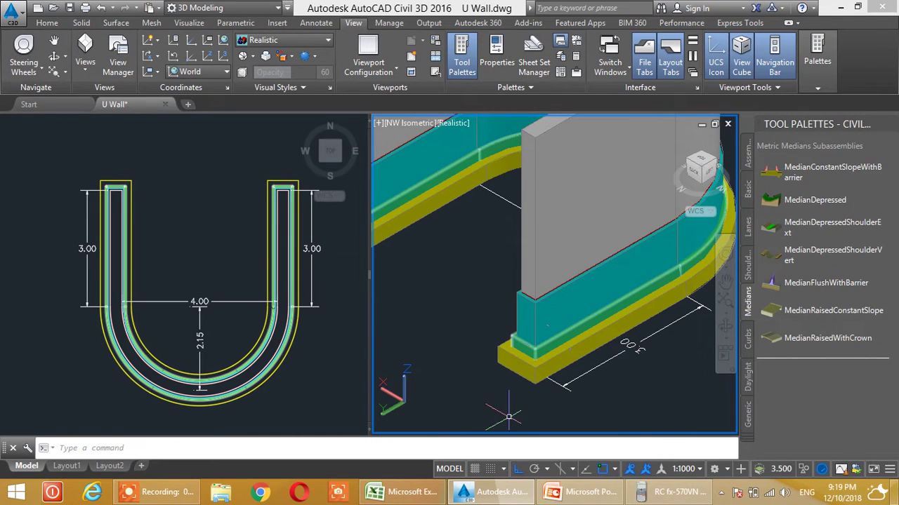
pyautogui.click(564, 302)
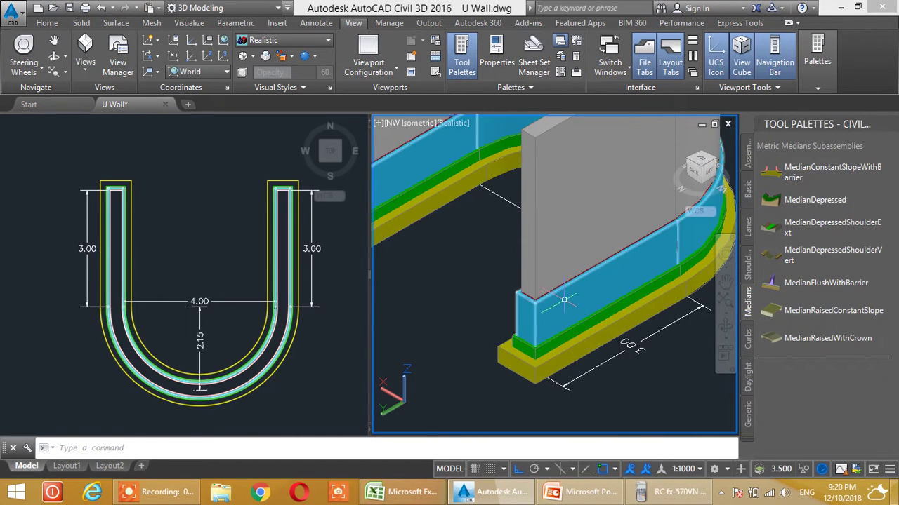
pyautogui.scroll(3, 582, 278)
pyautogui.scroll(4, 544, 281)
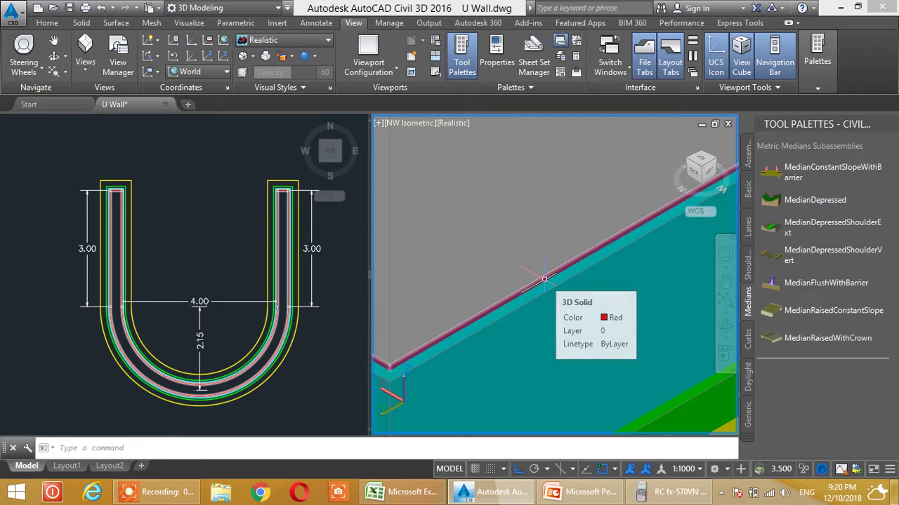
# - Inspect the grey superstructure and the whole U-wall in the isometric view, and make the top plan viewport active
pyautogui.scroll(-4, 544, 279)
pyautogui.middleClick(561, 244)
pyautogui.moveTo(562, 244); pyautogui.dragTo(562, 361)
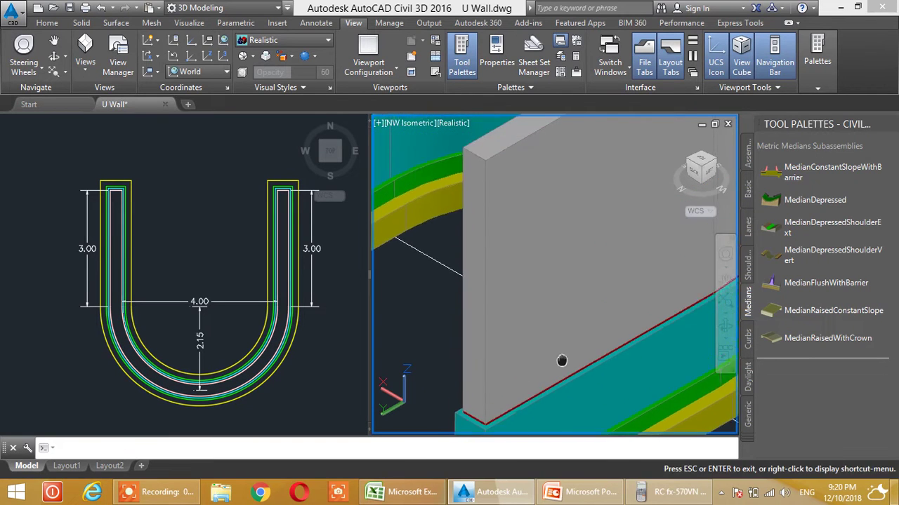
pyautogui.scroll(-2, 547, 264)
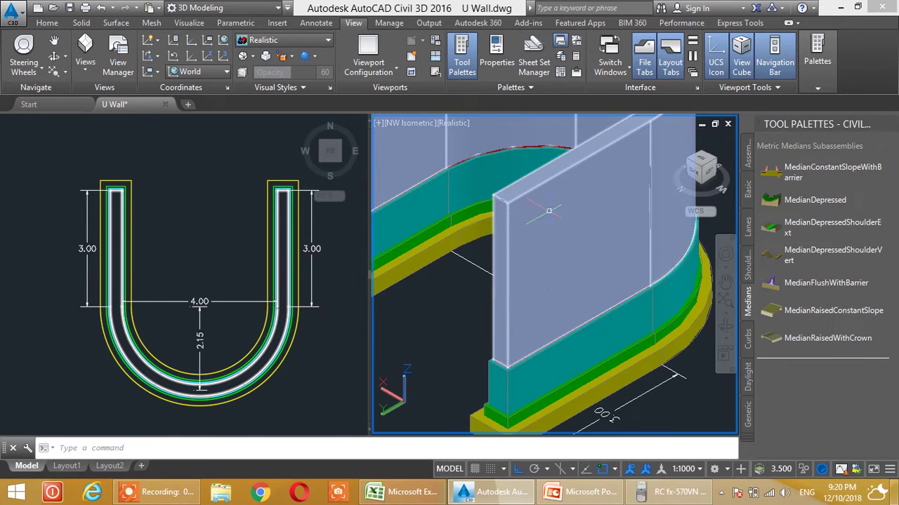
pyautogui.scroll(-3, 544, 225)
pyautogui.middleClick(550, 244)
pyautogui.moveTo(550, 244); pyautogui.dragTo(596, 285)
pyautogui.click(200, 269)
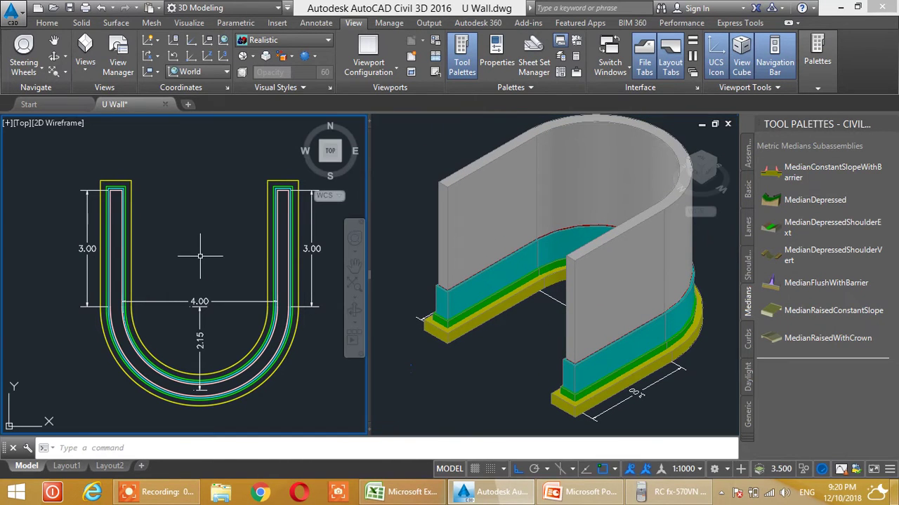
# - Examine the nested outlines at the straight arm's end in the plan, from the inner wall to the yellow outer edge
pyautogui.moveTo(194, 282)
pyautogui.mouseDown()
pyautogui.moveTo(179, 256)
pyautogui.moveTo(201, 307)
pyautogui.moveTo(191, 301)
pyautogui.moveTo(215, 259)
pyautogui.mouseUp()
pyautogui.scroll(2, 205, 256)
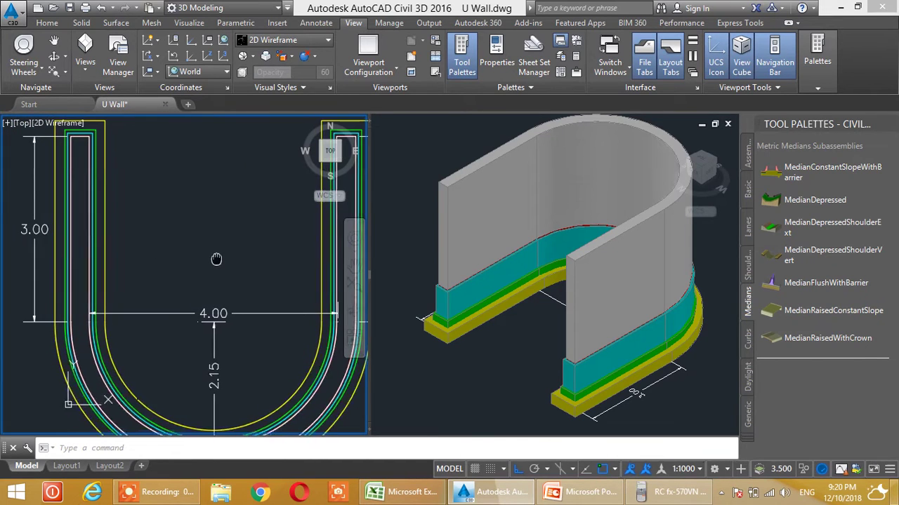
pyautogui.scroll(2, 150, 257)
pyautogui.scroll(-2, 150, 257)
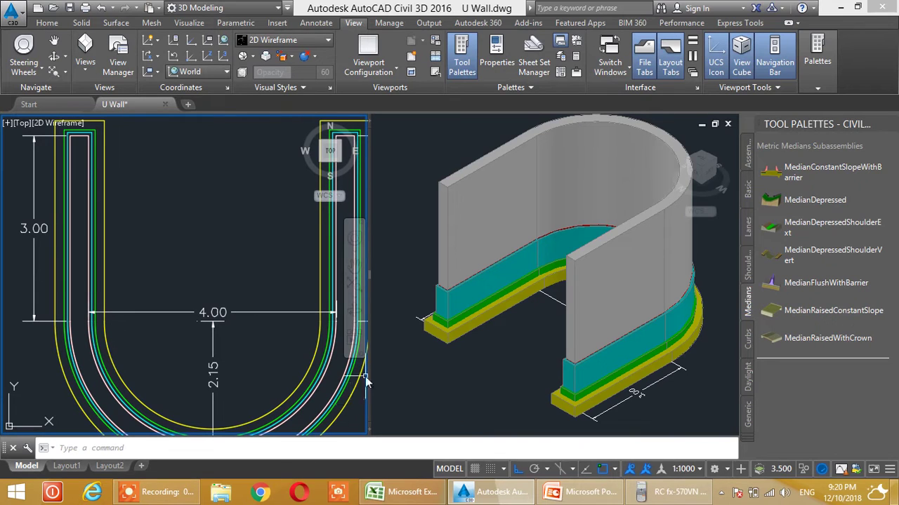
pyautogui.moveTo(293, 220)
pyautogui.mouseDown()
pyautogui.moveTo(221, 255)
pyautogui.moveTo(238, 241)
pyautogui.mouseUp()
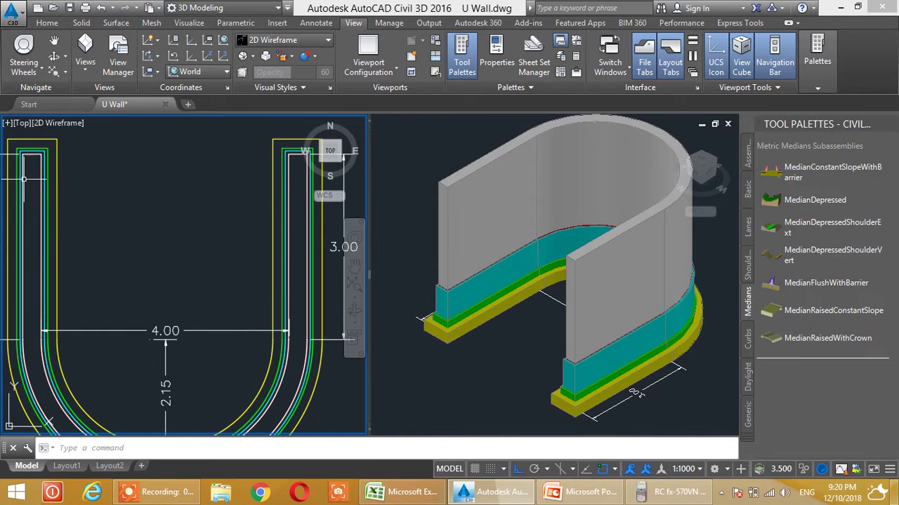
pyautogui.scroll(5, 136, 167)
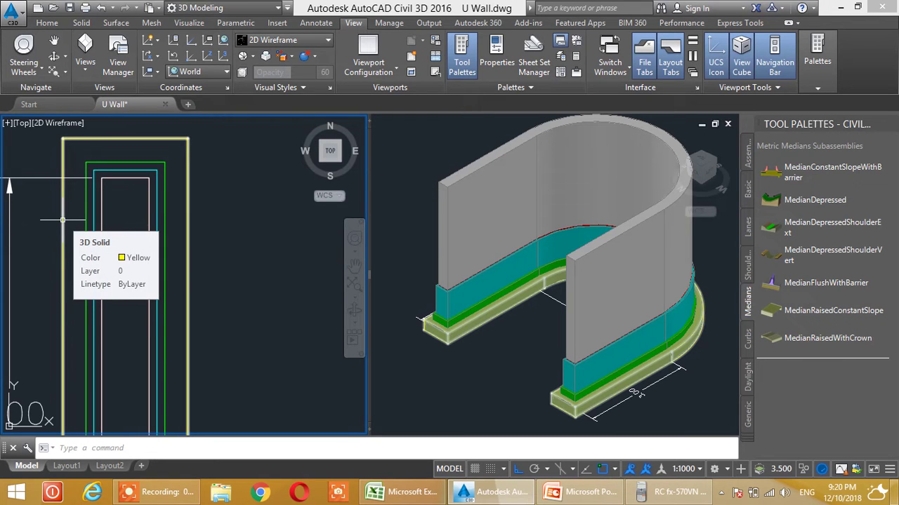
pyautogui.scroll(-5, 297, 250)
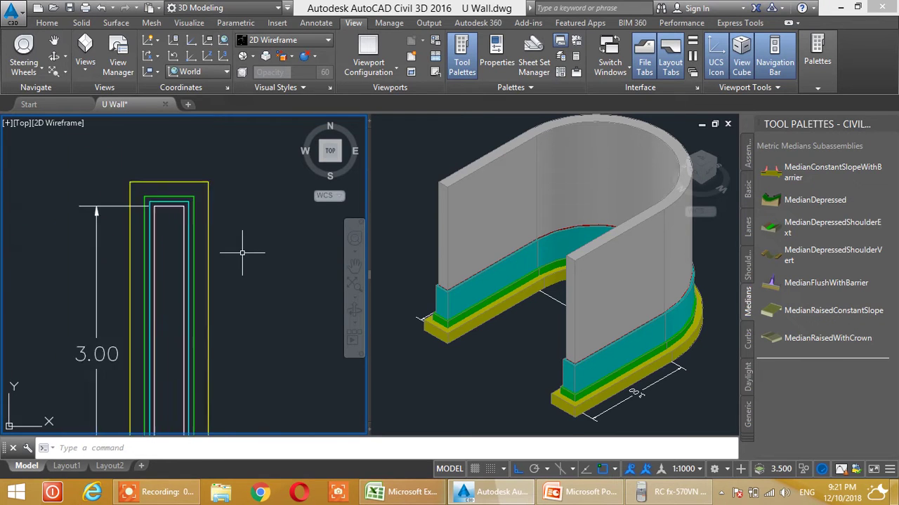
pyautogui.scroll(4, 241, 269)
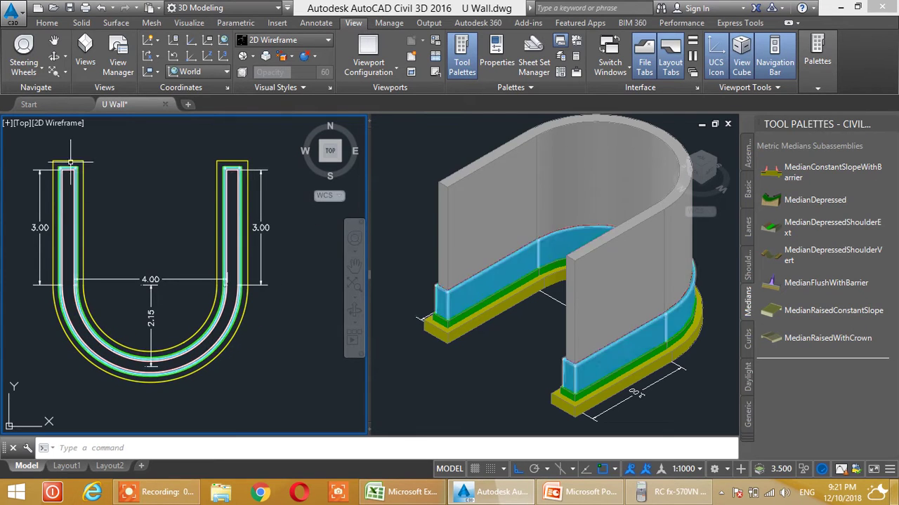
# - Examine the curved portion and the straight arm in the plan, with their length and diameter dimensions
pyautogui.moveTo(146, 312); pyautogui.dragTo(189, 273)
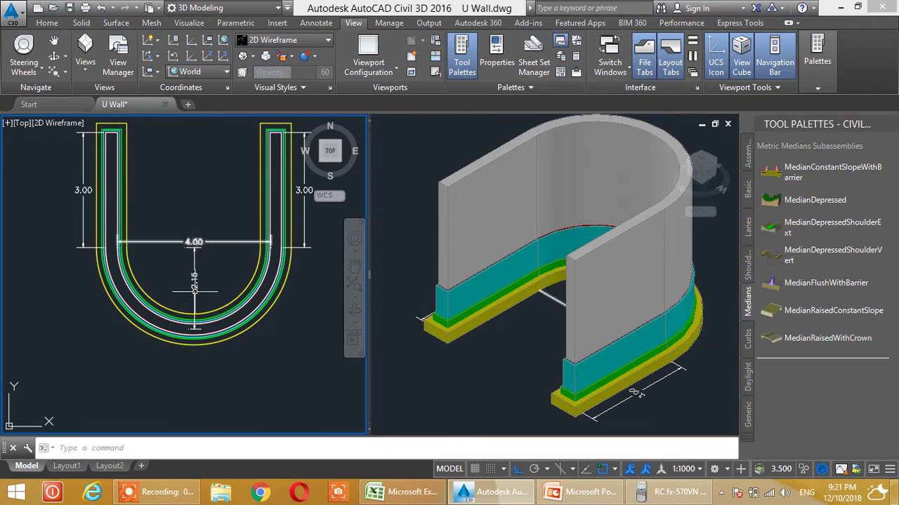
pyautogui.scroll(2, 201, 294)
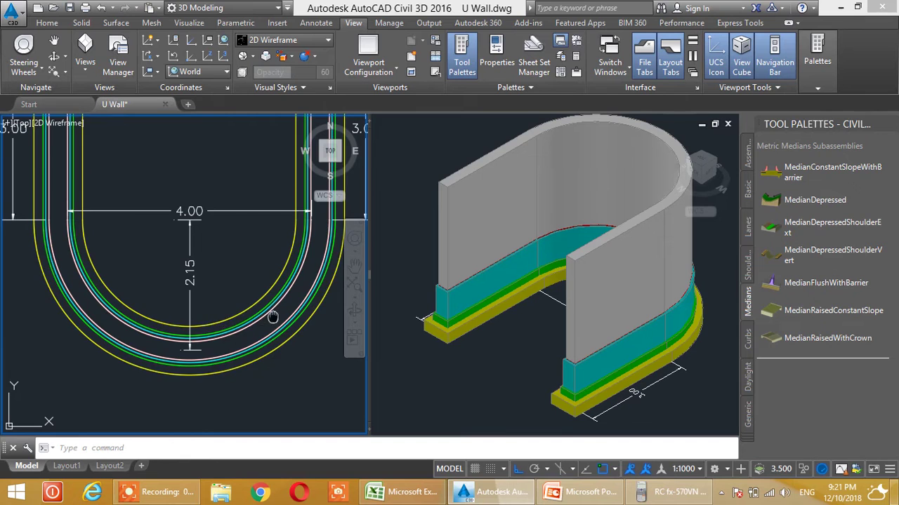
pyautogui.scroll(-3, 259, 362)
pyautogui.scroll(2, 363, 321)
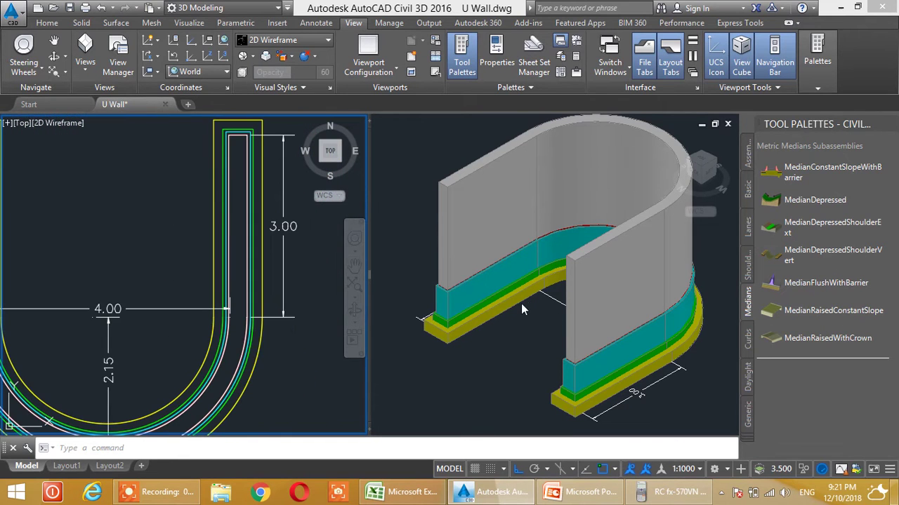
pyautogui.scroll(-3, 181, 263)
pyautogui.moveTo(232, 253); pyautogui.dragTo(223, 244)
pyautogui.scroll(2, 223, 244)
# - Inspect the complete U-wall with its base, steps, D.P.C and superstructure in the isometric viewport
pyautogui.click(502, 329)
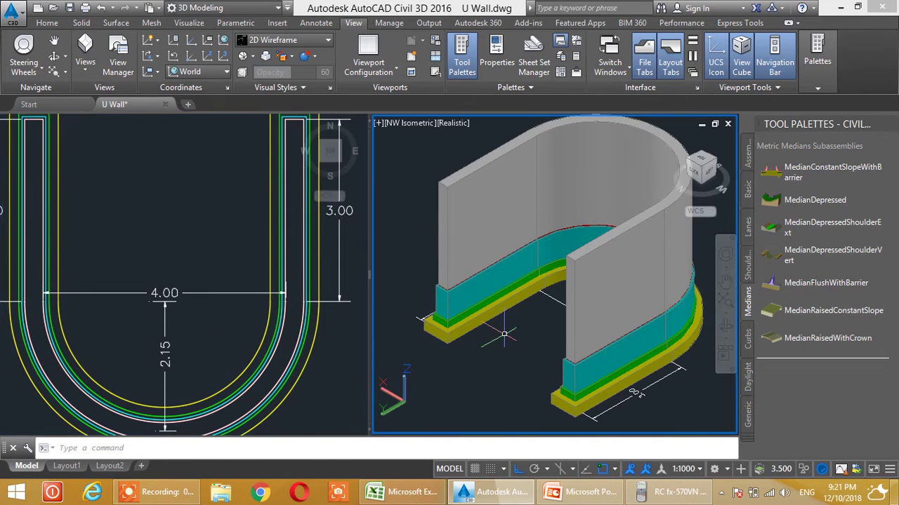
pyautogui.scroll(2, 535, 271)
pyautogui.scroll(-3, 528, 258)
pyautogui.moveTo(527, 316); pyautogui.dragTo(488, 323)
pyautogui.scroll(2, 488, 320)
pyautogui.scroll(-3, 488, 319)
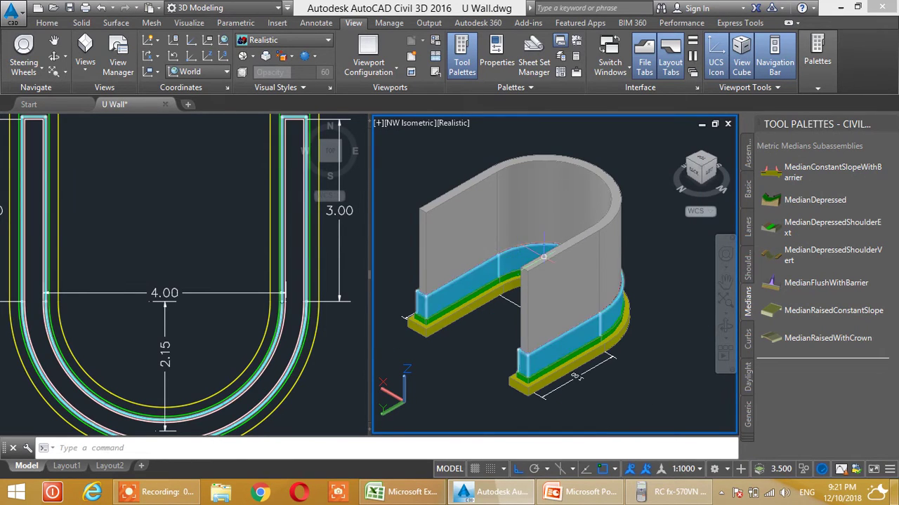
pyautogui.moveTo(537, 275); pyautogui.dragTo(549, 282)
pyautogui.press('Escape')
pyautogui.moveTo(550, 279)
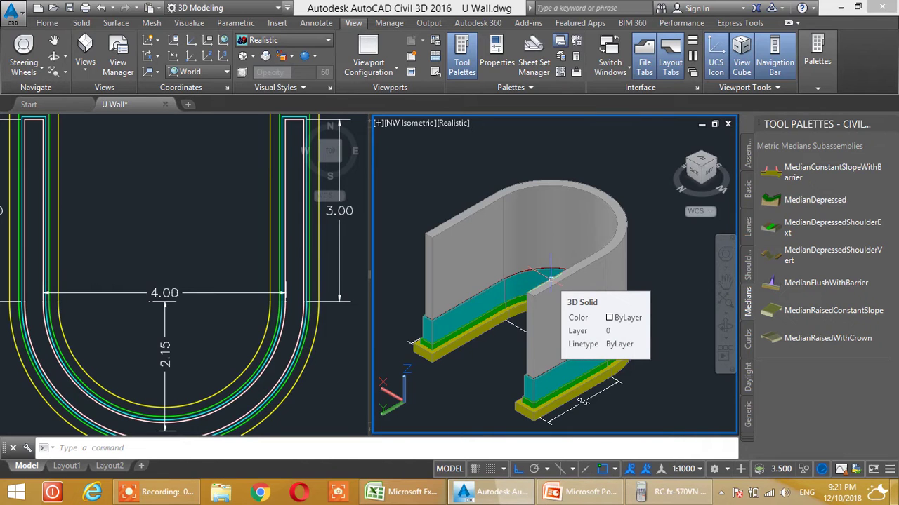
pyautogui.moveTo(507, 295); pyautogui.dragTo(519, 258)
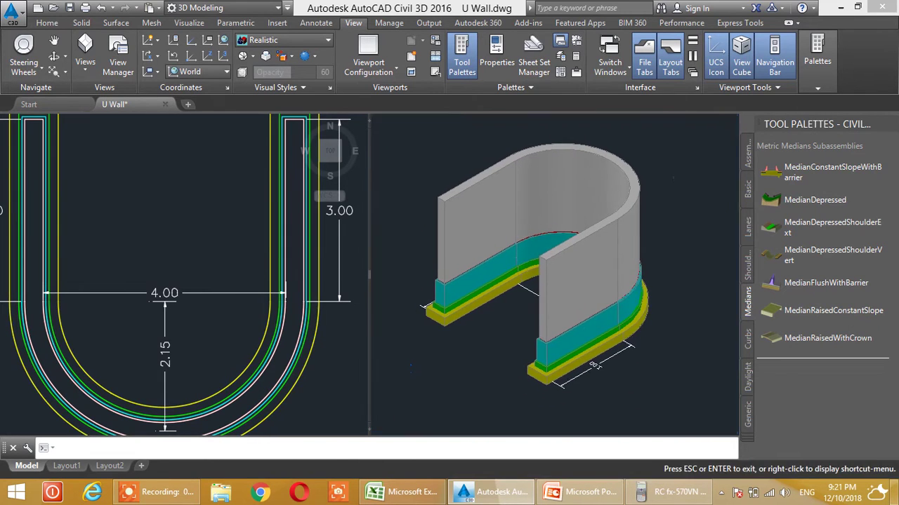
pyautogui.press('Escape')
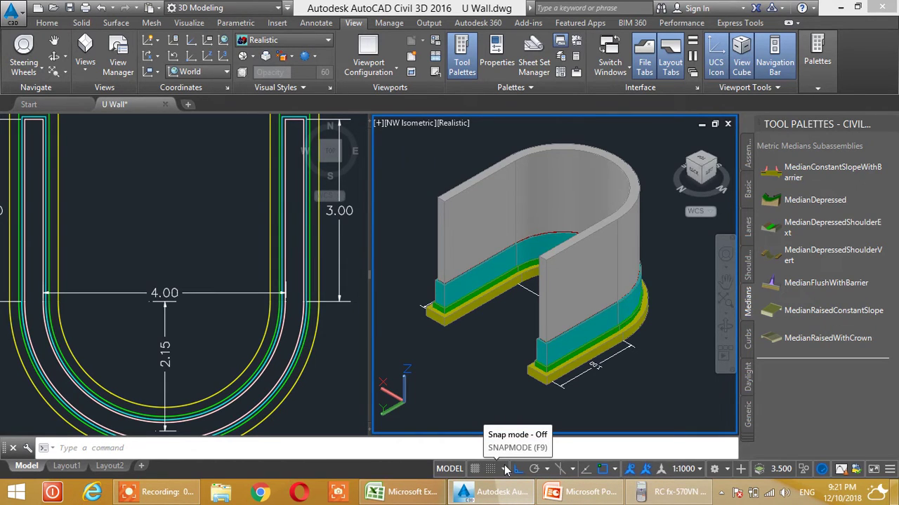
# - Switch to the U Wall workbook in Excel and open the M.K.S (Practice Sheet) worksheet
pyautogui.click(412, 495)
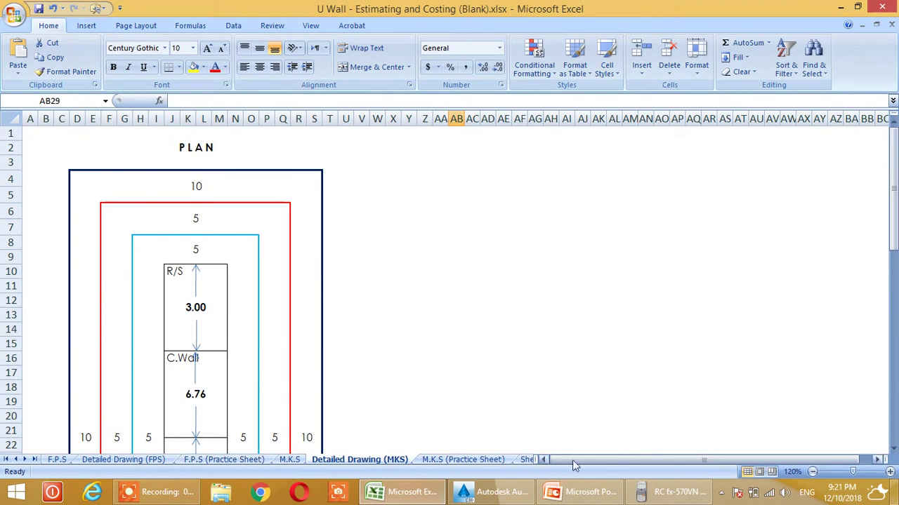
pyautogui.click(472, 459)
pyautogui.scroll(-1, 357, 265)
pyautogui.scroll(1, 355, 313)
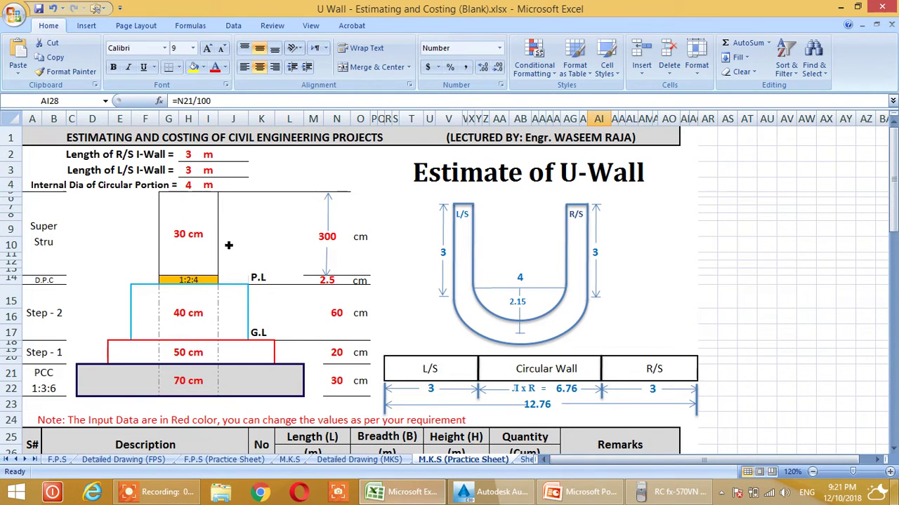
pyautogui.scroll(-1, 365, 261)
pyautogui.scroll(1, 366, 281)
# - Review the length, breadth and height rules on the Building Estimate slide in PowerPoint full screen, and return to the Excel workbook
pyautogui.click(570, 492)
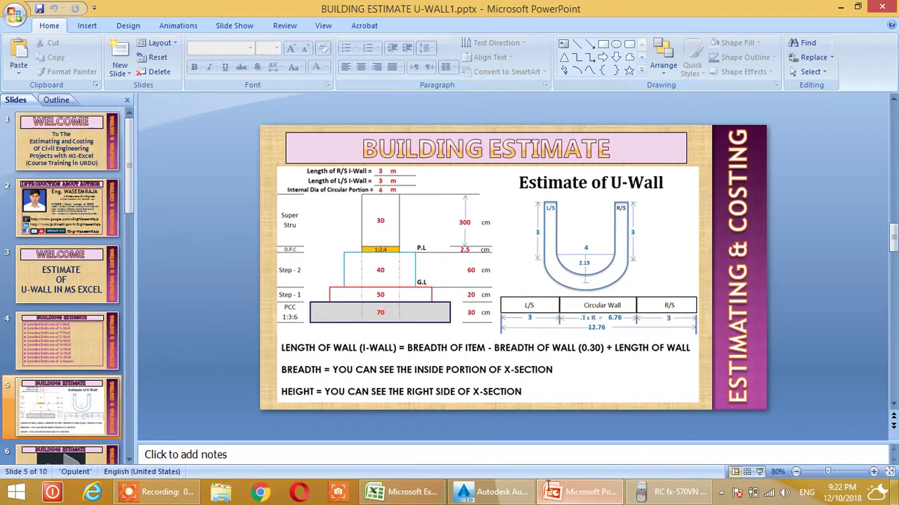
pyautogui.click(758, 473)
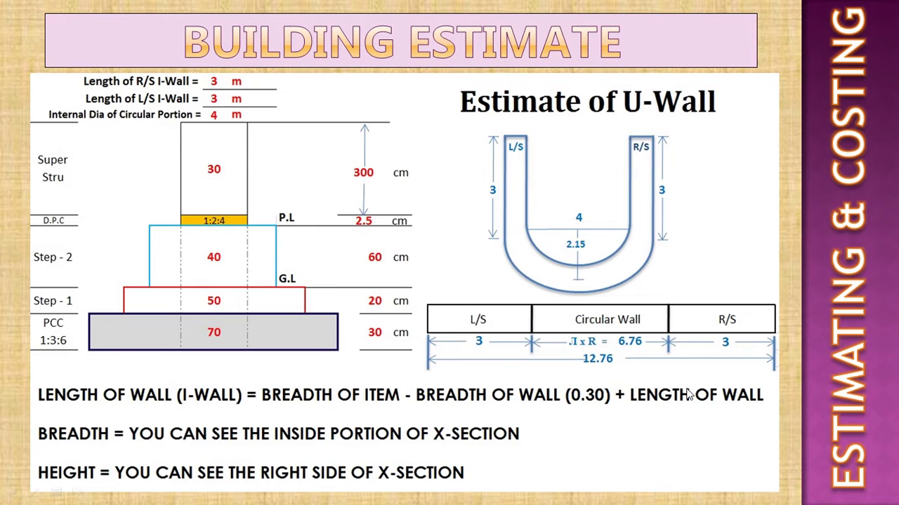
pyautogui.press('Escape')
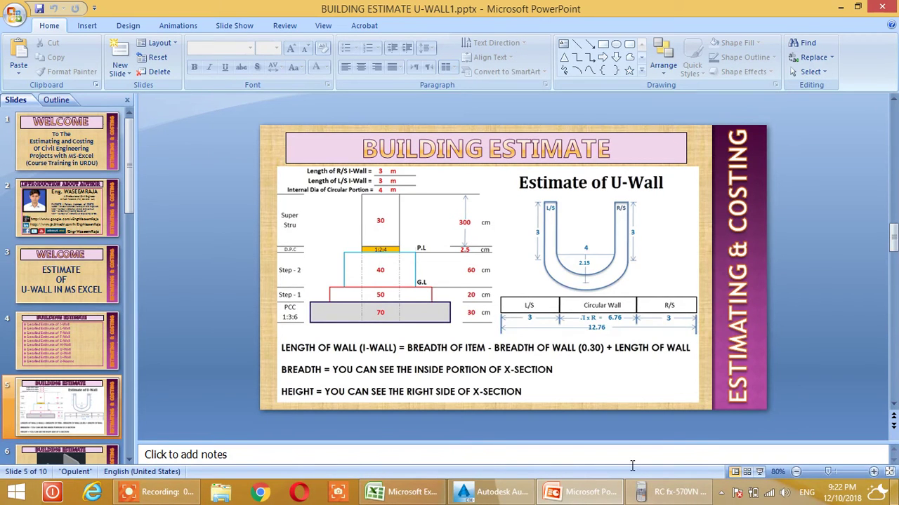
pyautogui.click(407, 493)
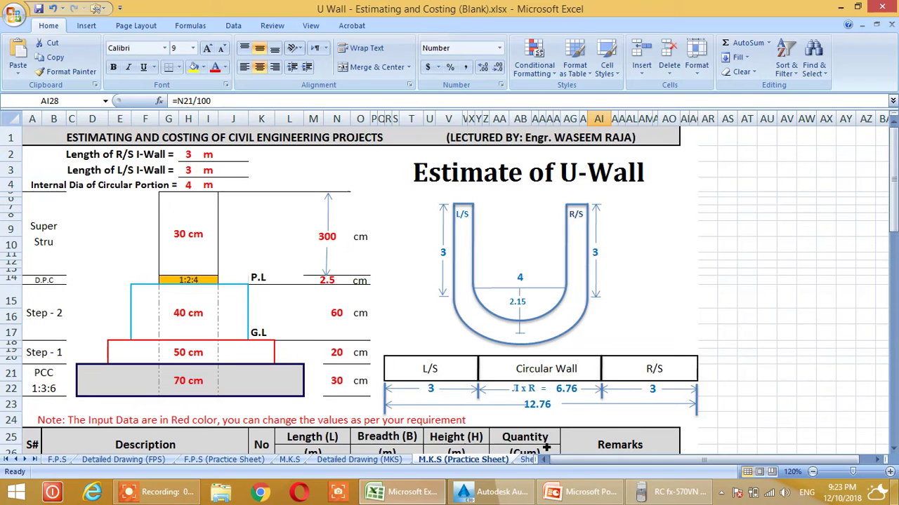
# - Review the estimate table's items, length rules and remarks from Excavation to the superstructure brick work, and return to Excavation
pyautogui.scroll(-4, 421, 309)
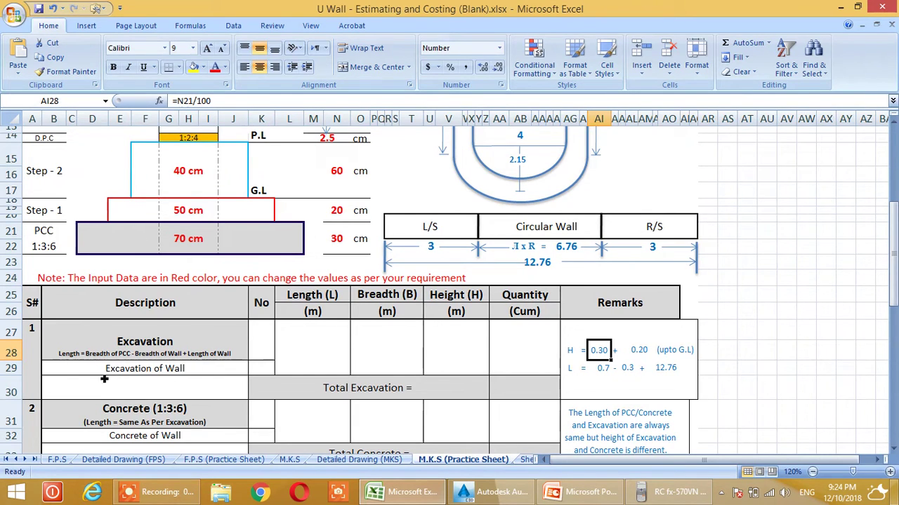
pyautogui.scroll(-1, 119, 342)
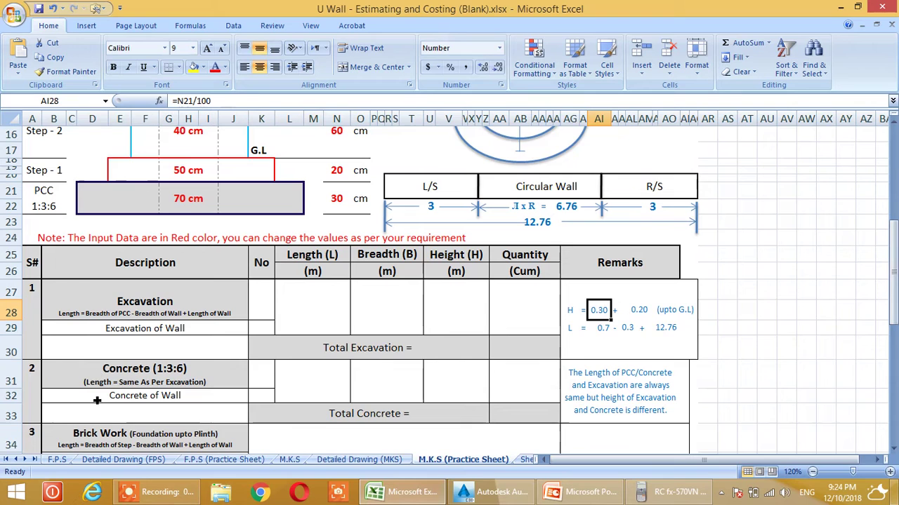
pyautogui.scroll(-3, 113, 393)
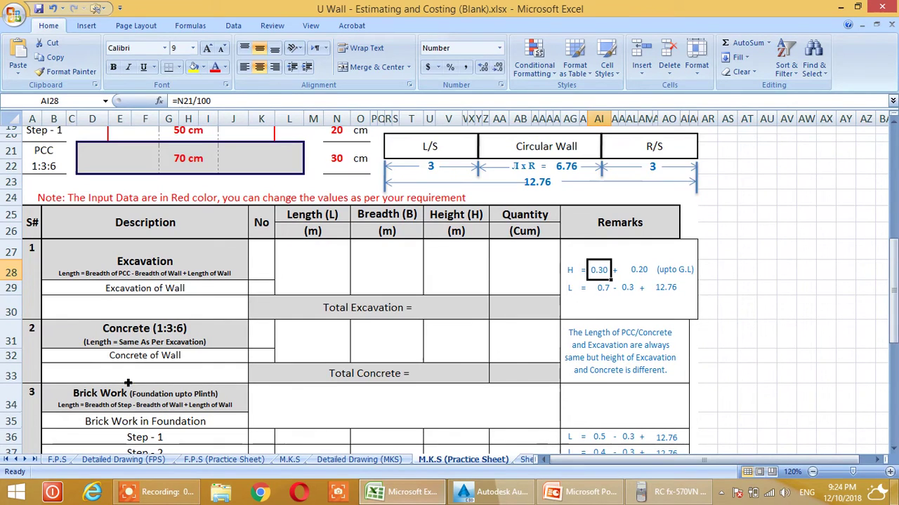
pyautogui.scroll(-1, 168, 342)
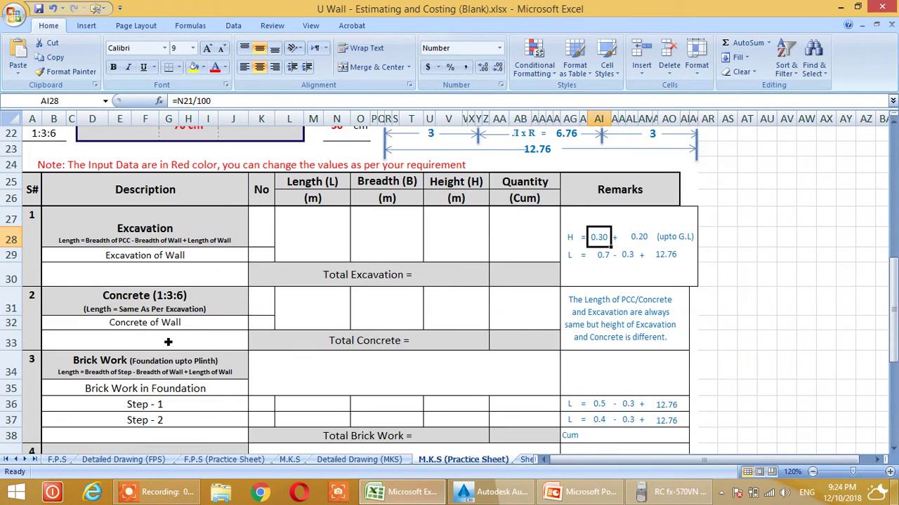
pyautogui.scroll(-1, 168, 342)
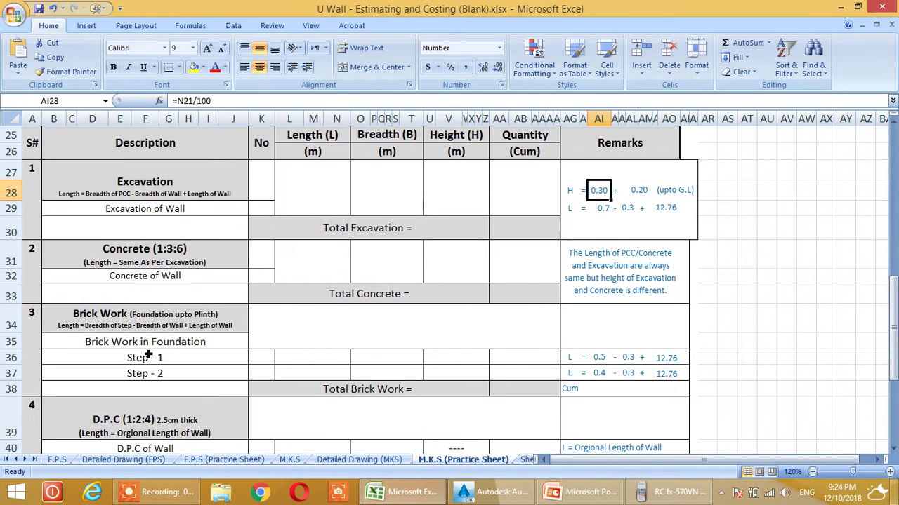
pyautogui.scroll(-2, 151, 341)
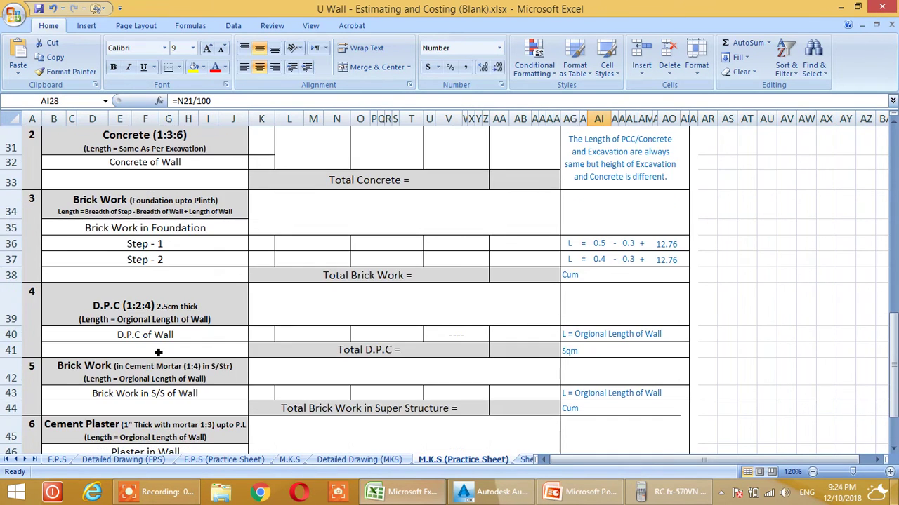
pyautogui.scroll(2, 150, 323)
pyautogui.scroll(4, 159, 356)
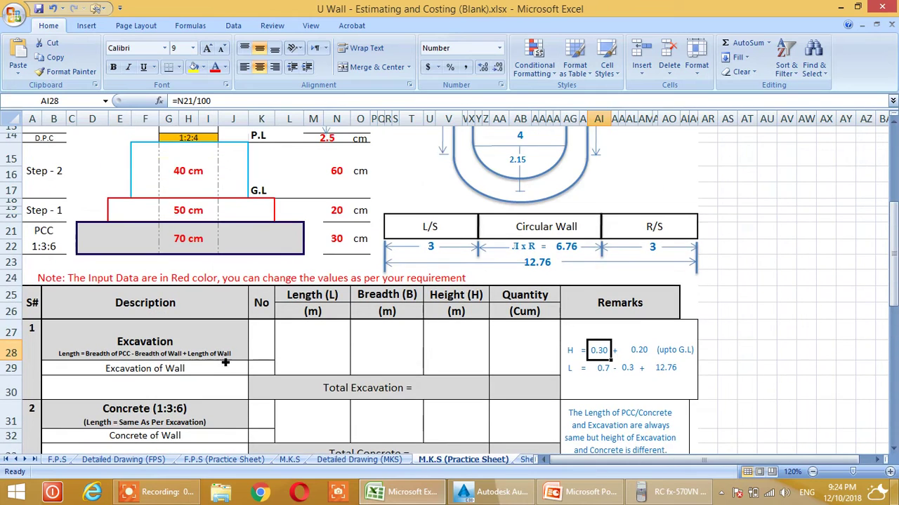
# - Enter 1 as the number for Excavation of Wall in K29
pyautogui.click(262, 367)
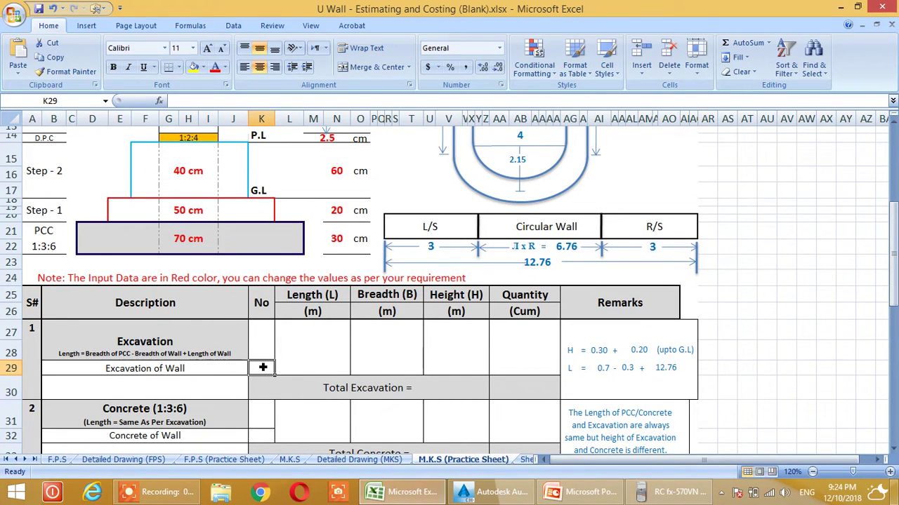
pyautogui.write('1')
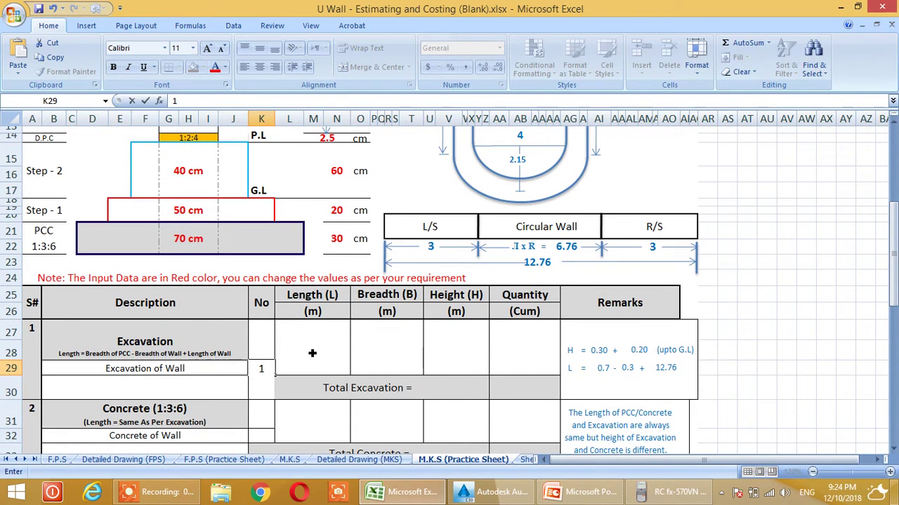
pyautogui.scroll(1, 407, 381)
pyautogui.scroll(-1, 411, 381)
# - Start the excavation length formula in L27 with the PCC breadth converted to metres, =G21/100
pyautogui.click(328, 360)
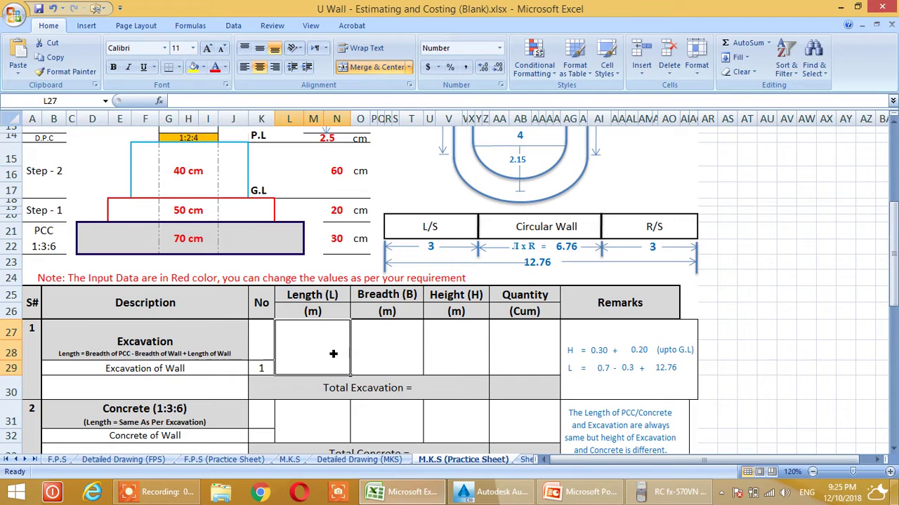
pyautogui.write('=')
pyautogui.click(196, 240)
pyautogui.write('/100')
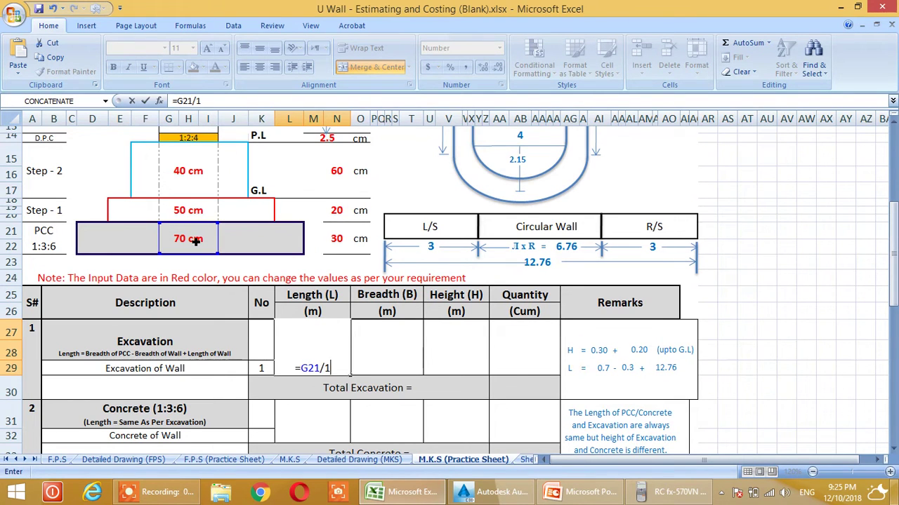
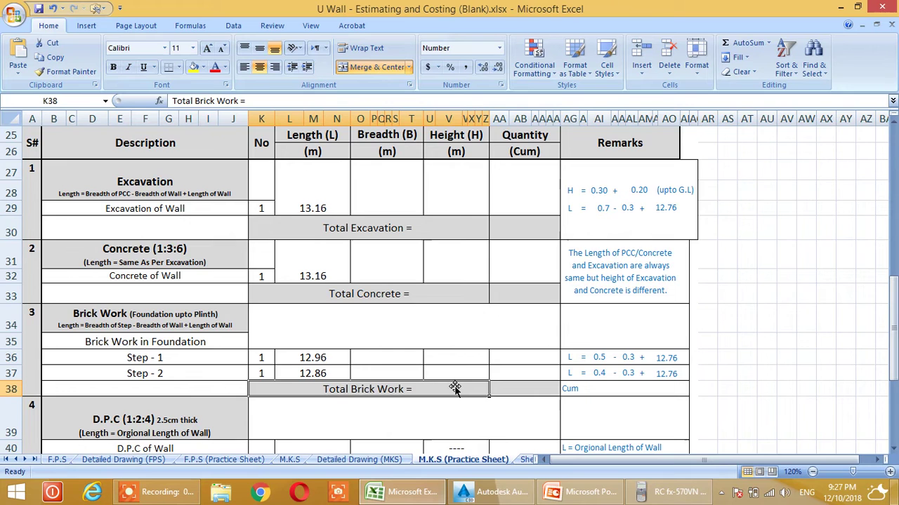
# - Check the length formulas of the Excavation, Concrete and Step - 1 brick work items
pyautogui.scroll(1, 455, 389)
pyautogui.click(327, 246)
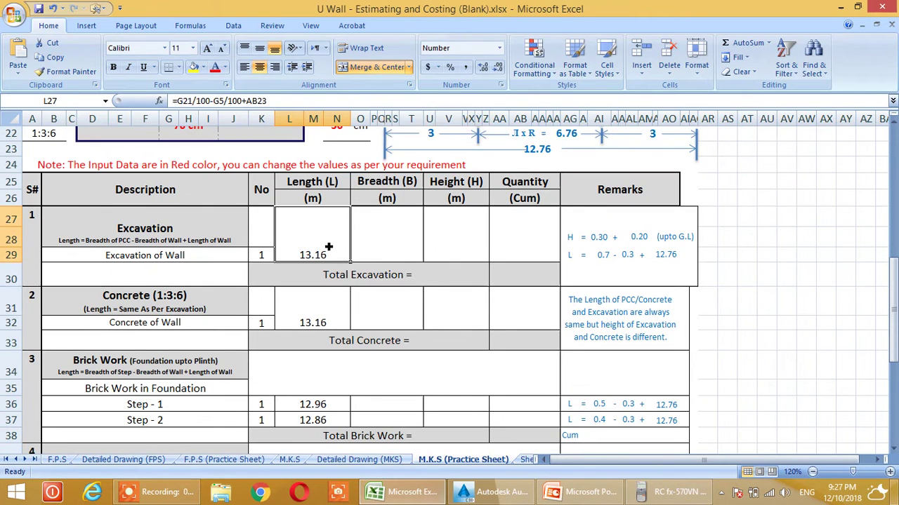
pyautogui.click(325, 318)
pyautogui.scroll(-1, 327, 314)
pyautogui.scroll(-1, 327, 314)
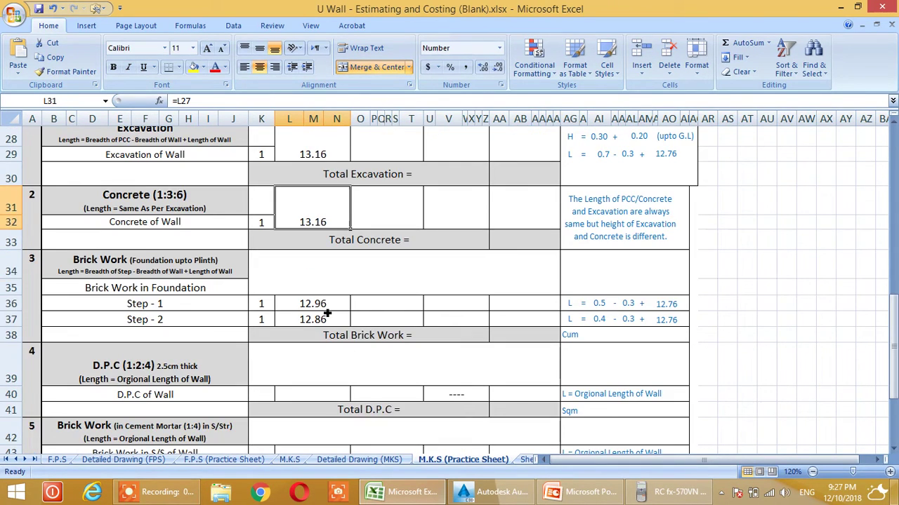
pyautogui.click(313, 309)
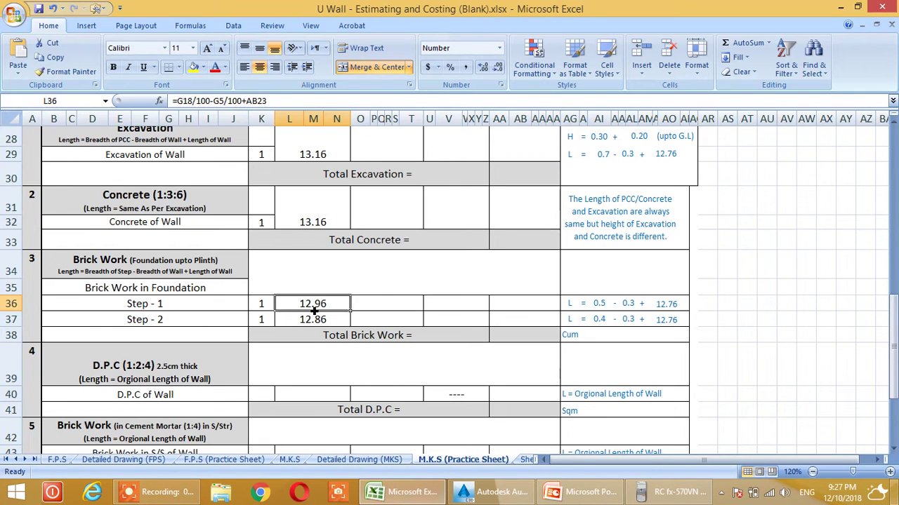
# - Check the Step - 2 length formula and enter 1 as the number for D.P.C of Wall in K40
pyautogui.click(318, 319)
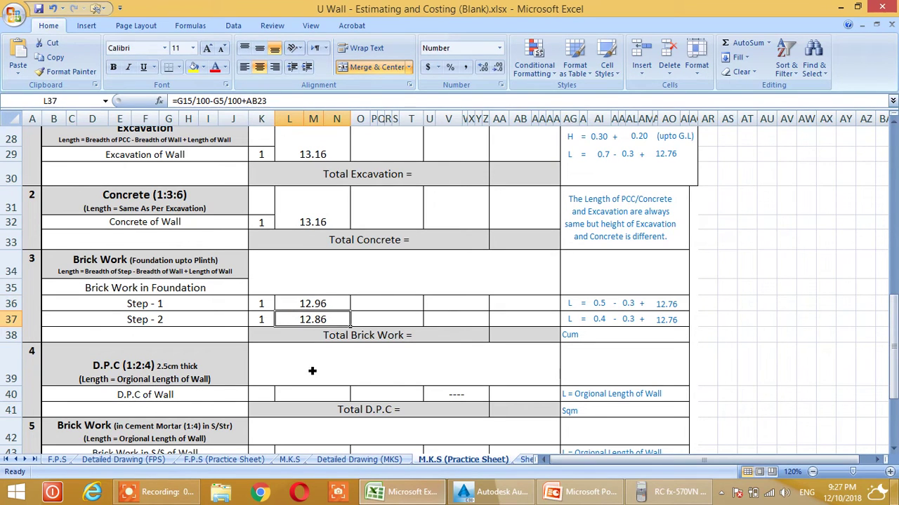
pyautogui.scroll(-1, 312, 352)
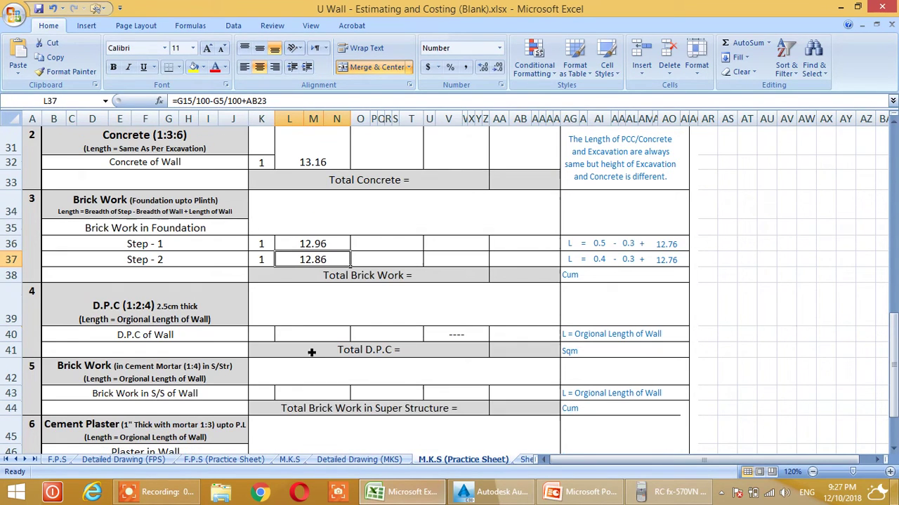
pyautogui.click(273, 338)
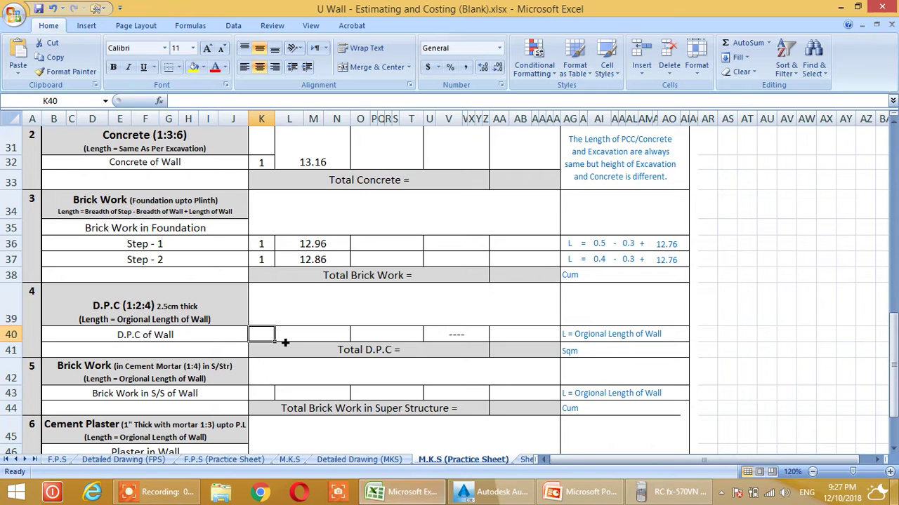
pyautogui.scroll(5, 285, 342)
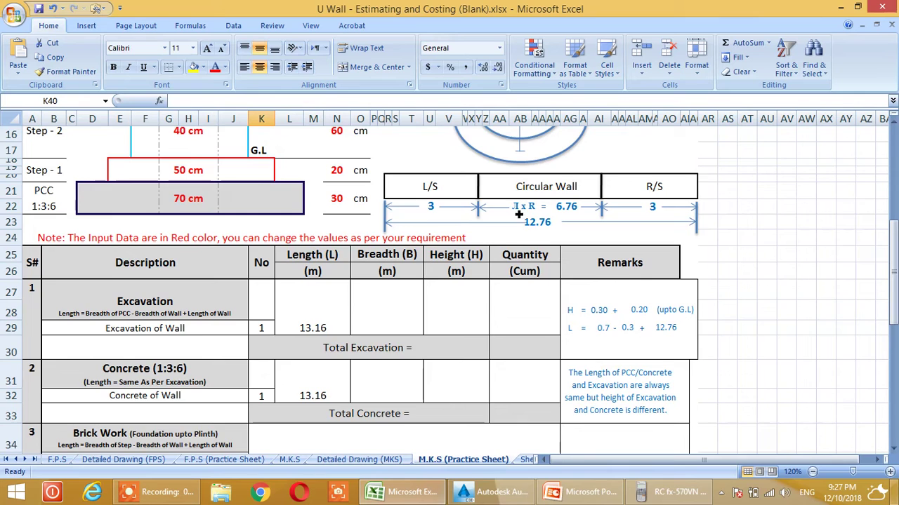
pyautogui.scroll(-4, 518, 214)
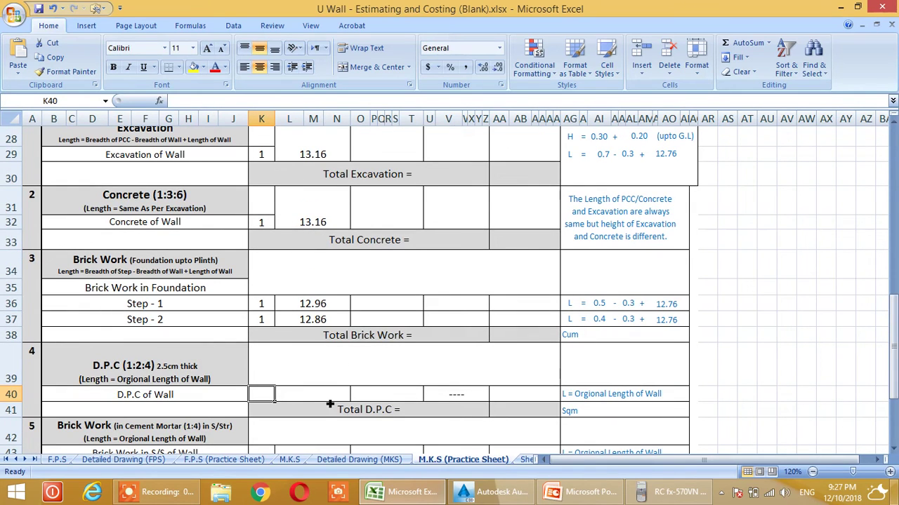
pyautogui.write('1')
pyautogui.scroll(2, 302, 399)
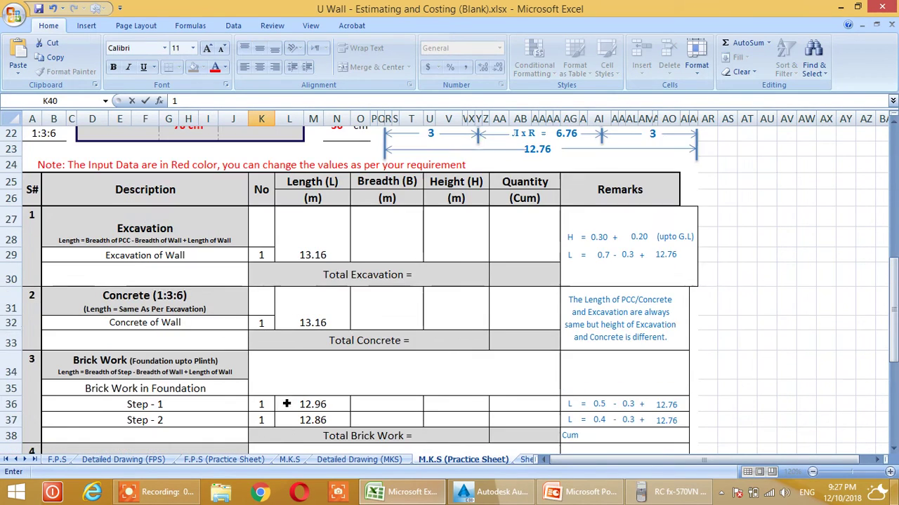
pyautogui.scroll(-2, 298, 421)
# - Start the D.P.C length formula in L40 with the breadth of the superstructure wall, =G5
pyautogui.click(308, 398)
pyautogui.scroll(5, 276, 416)
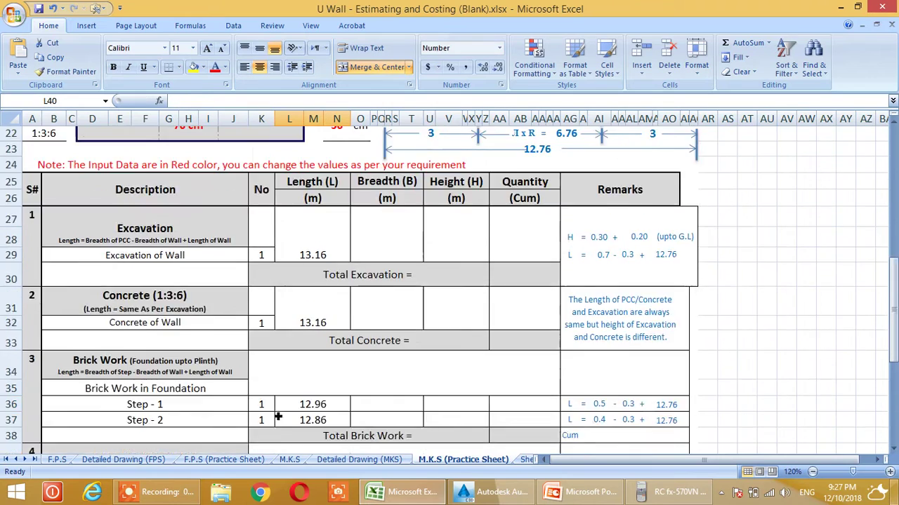
pyautogui.scroll(2, 276, 416)
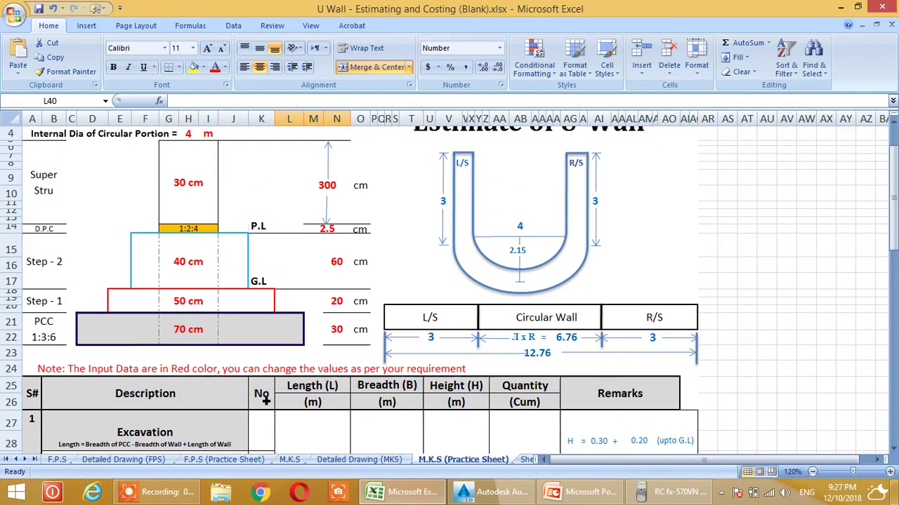
pyautogui.scroll(-1, 253, 418)
pyautogui.scroll(-6, 251, 417)
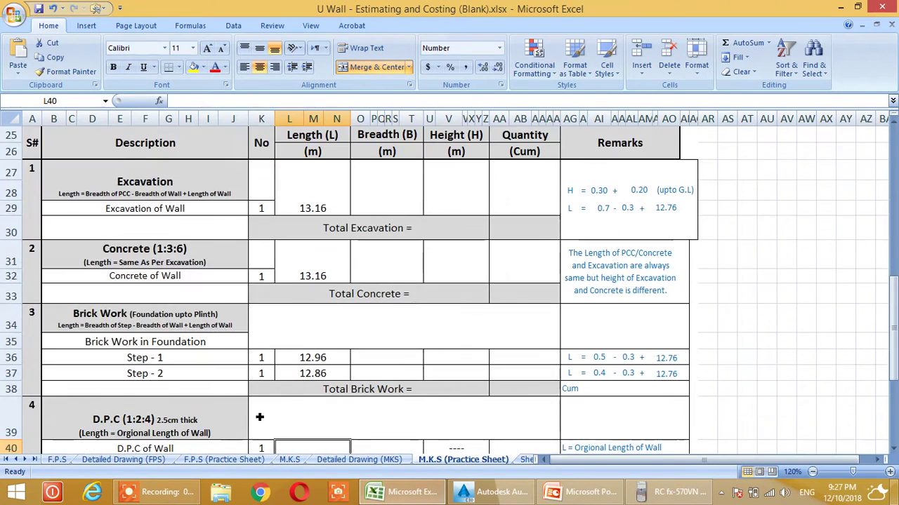
pyautogui.scroll(6, 257, 417)
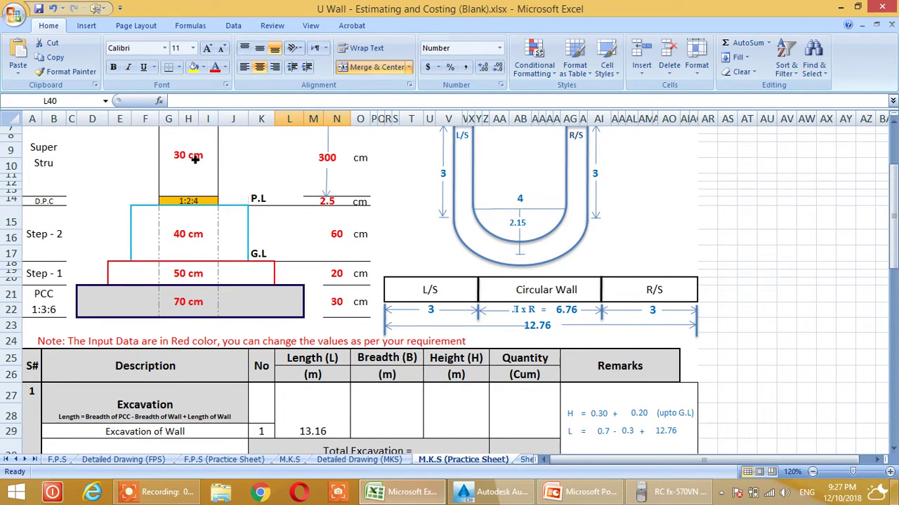
pyautogui.scroll(3, 205, 245)
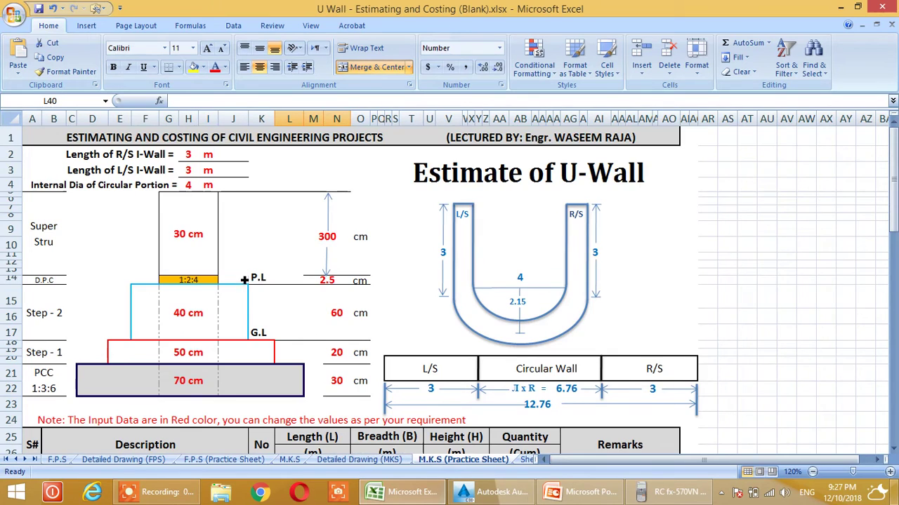
pyautogui.scroll(-3, 245, 281)
pyautogui.scroll(-5, 248, 282)
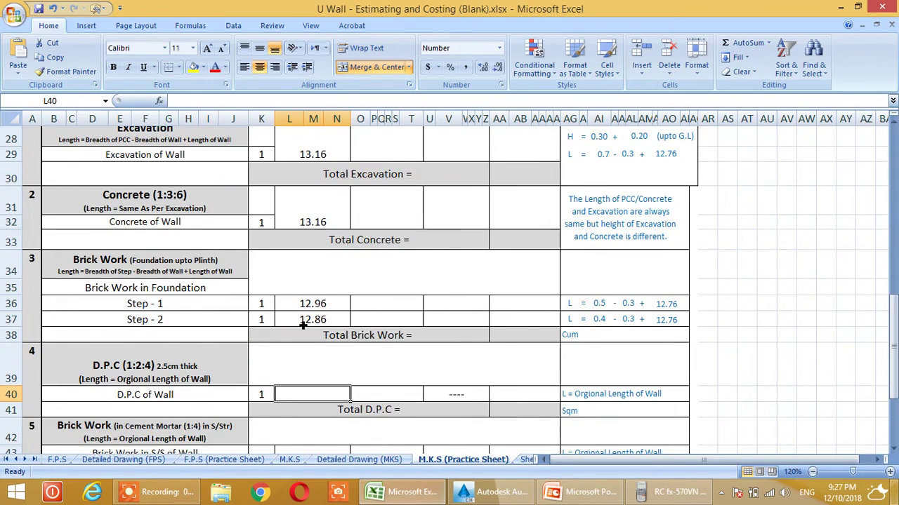
pyautogui.write('=')
pyautogui.scroll(9, 252, 350)
pyautogui.click(188, 248)
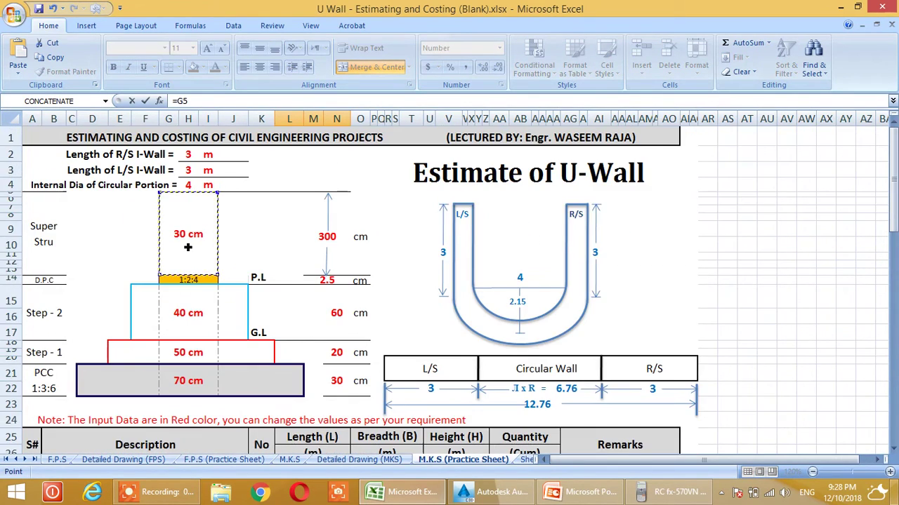
pyautogui.write('-')
pyautogui.click(190, 237)
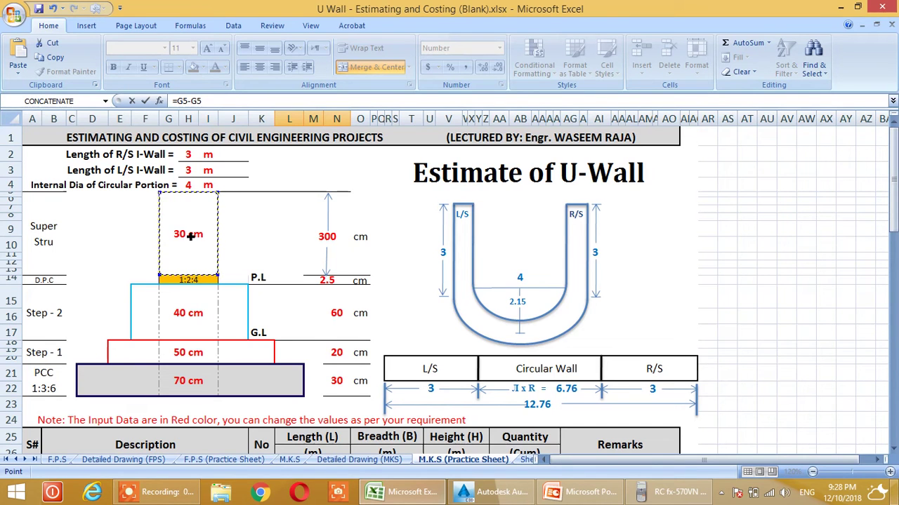
pyautogui.write('+')
pyautogui.scroll(-5, 193, 236)
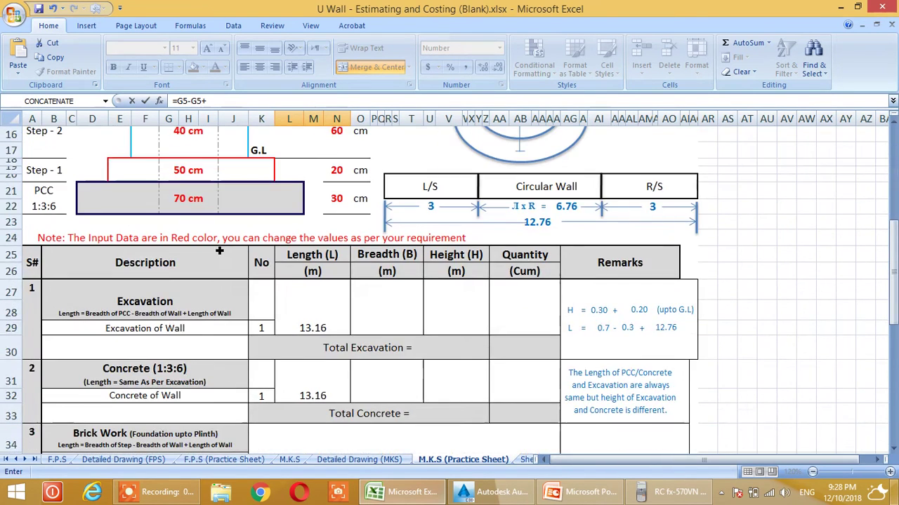
pyautogui.scroll(2, 219, 251)
pyautogui.scroll(3, 219, 251)
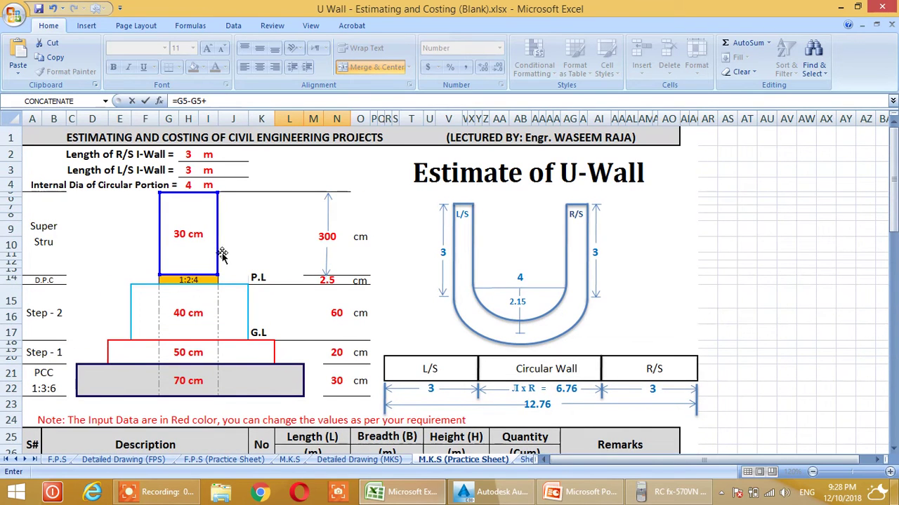
pyautogui.press('BackSpace')
pyautogui.press('BackSpace')
pyautogui.press('BackSpace')
pyautogui.press('BackSpace')
pyautogui.press('BackSpace')
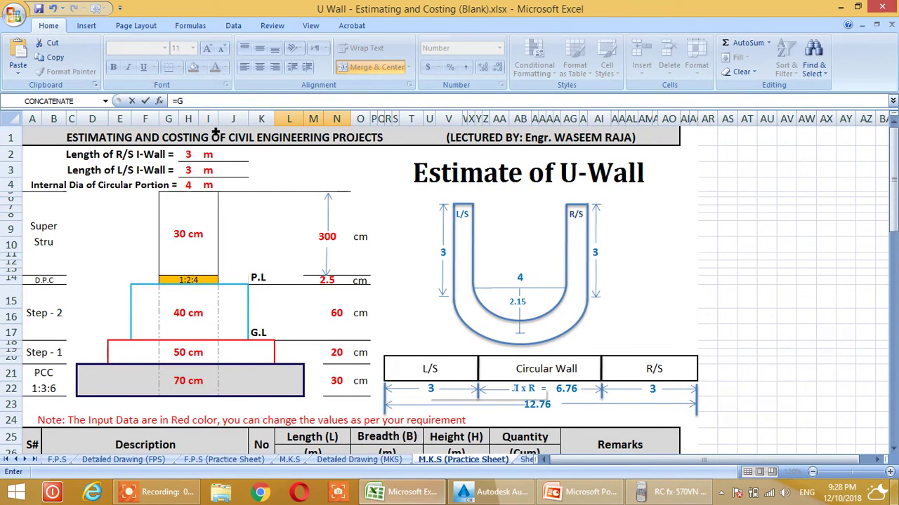
# - Complete the D.P.C length formula in L40 with breadths converted to metres plus the total wall length, =G5/100-G5/100+AB23
pyautogui.write('5/100-')
pyautogui.click(188, 226)
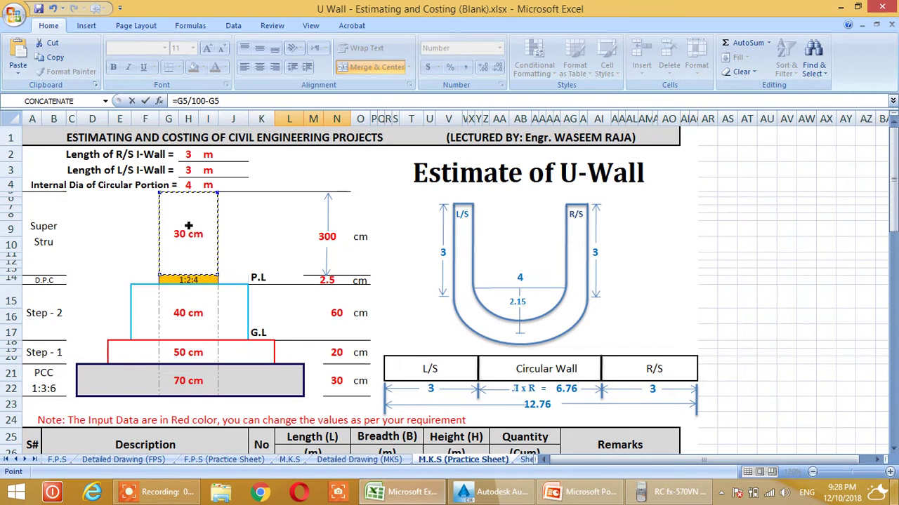
pyautogui.write('/100+')
pyautogui.scroll(-5, 267, 248)
pyautogui.click(536, 298)
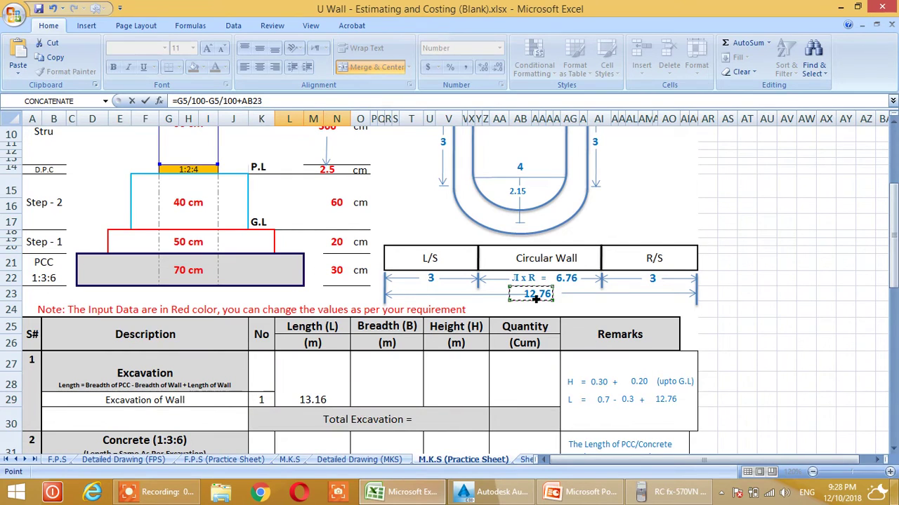
pyautogui.press('Return')
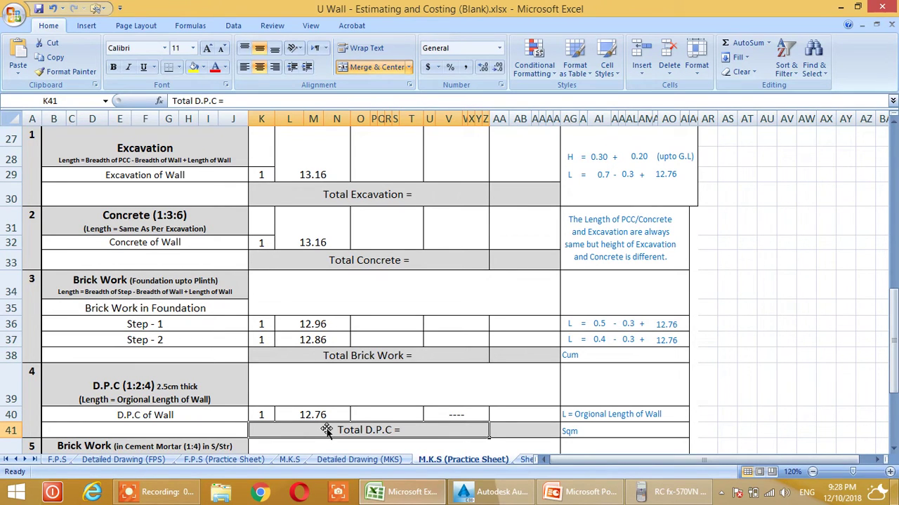
# - Set the length of Brick Work in S/S of Wall in L43 equal to the D.P.C length, =L40
pyautogui.scroll(6, 311, 425)
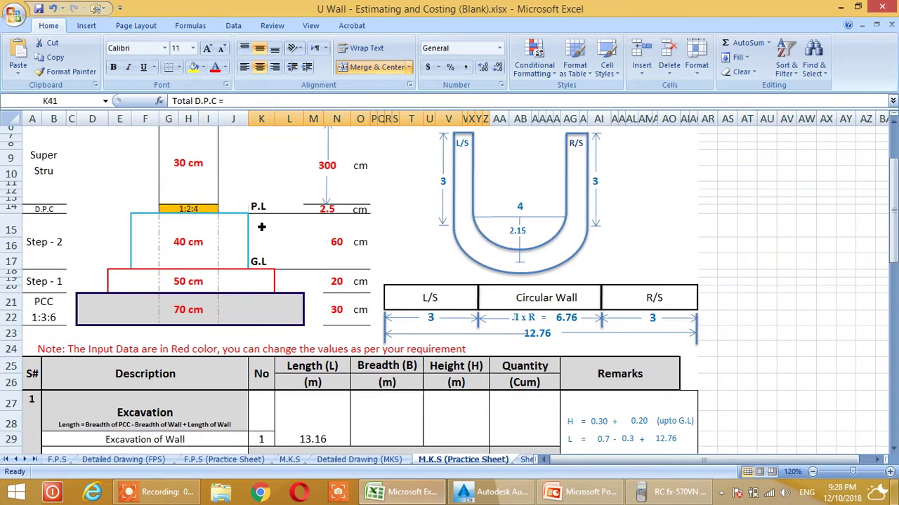
pyautogui.scroll(3, 177, 204)
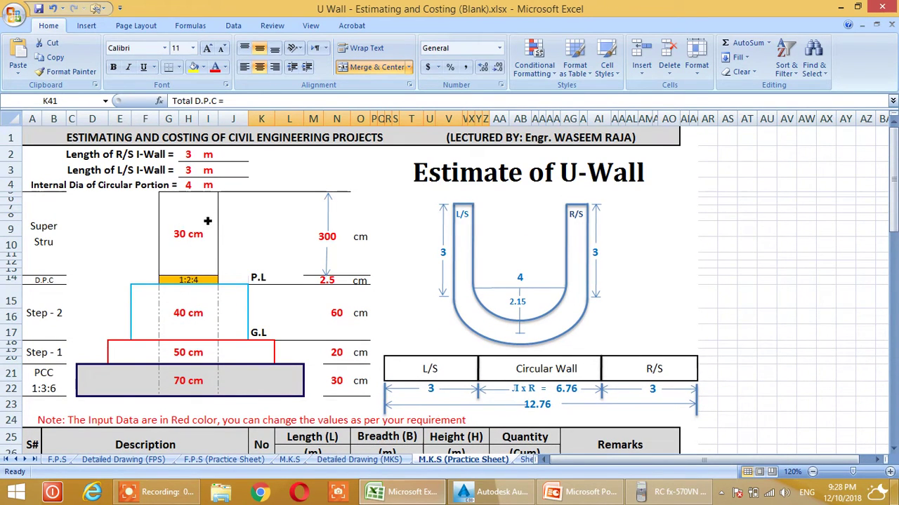
pyautogui.scroll(-6, 231, 255)
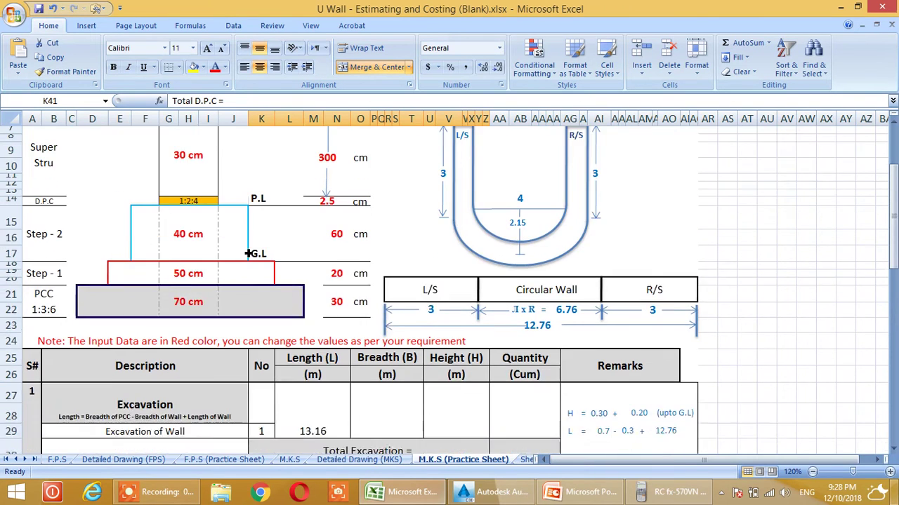
pyautogui.scroll(-5, 249, 253)
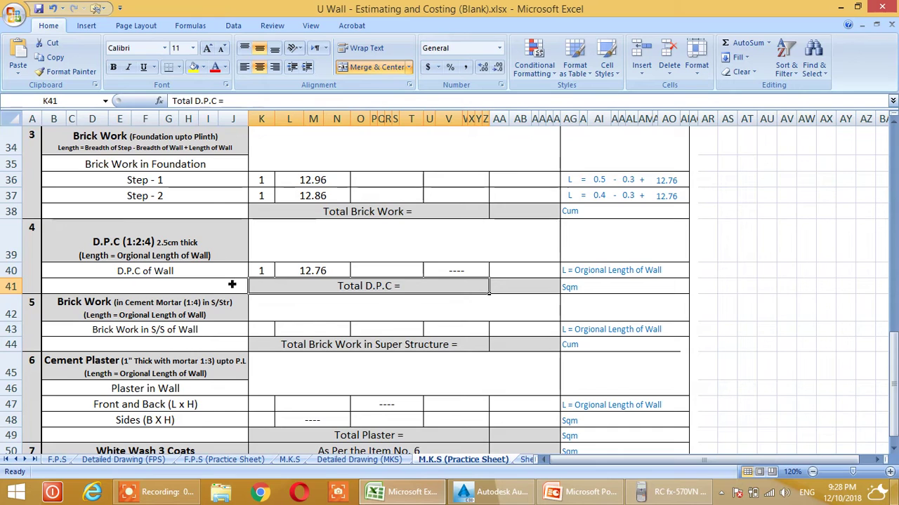
pyautogui.scroll(6, 234, 283)
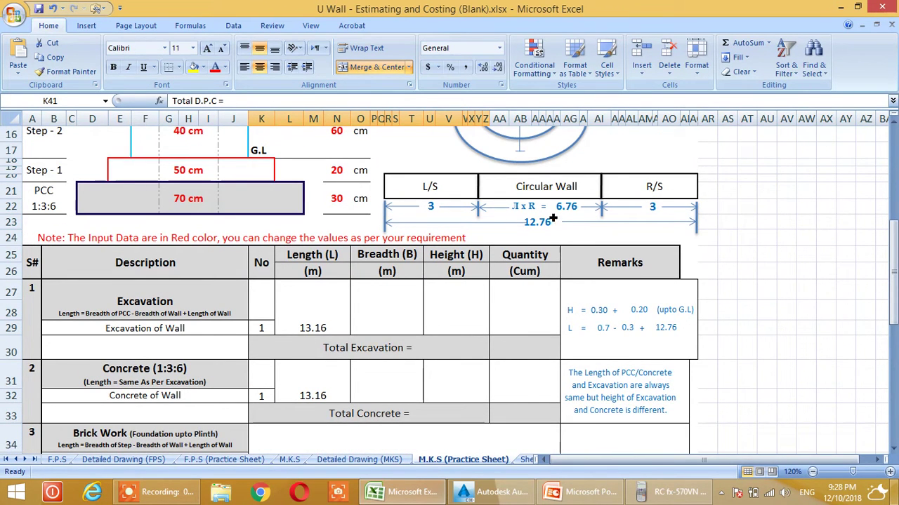
pyautogui.scroll(-6, 529, 307)
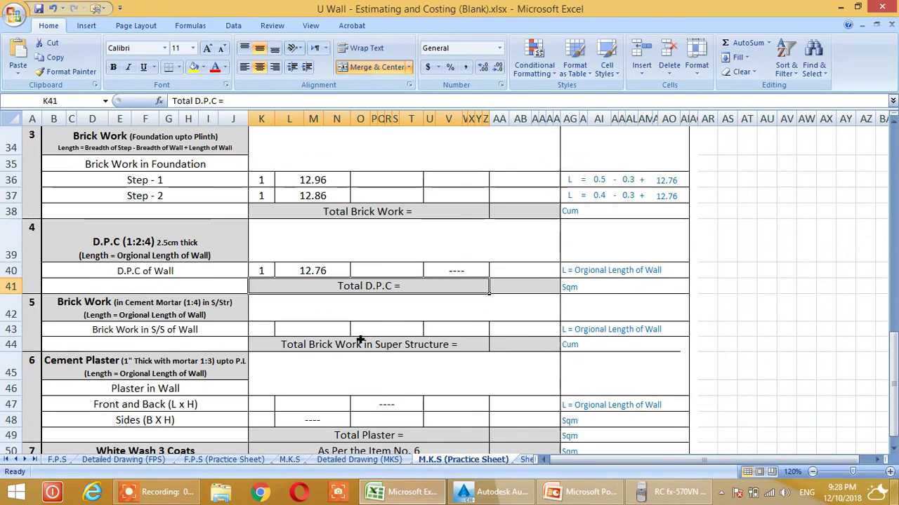
pyautogui.click(292, 329)
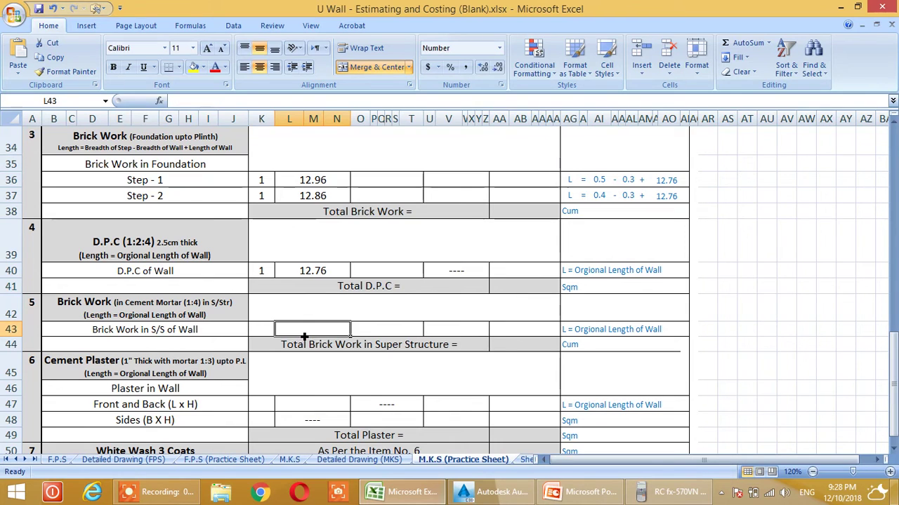
pyautogui.write('=')
pyautogui.scroll(1, 304, 335)
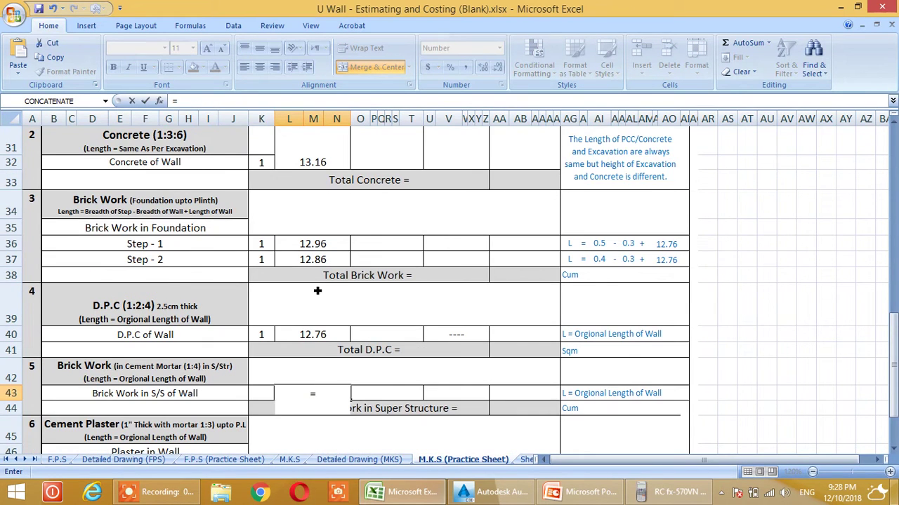
pyautogui.click(313, 335)
pyautogui.press('Return')
# - Enter 1 as the number for Brick Work in S/S of Wall in K43
pyautogui.scroll(5, 527, 266)
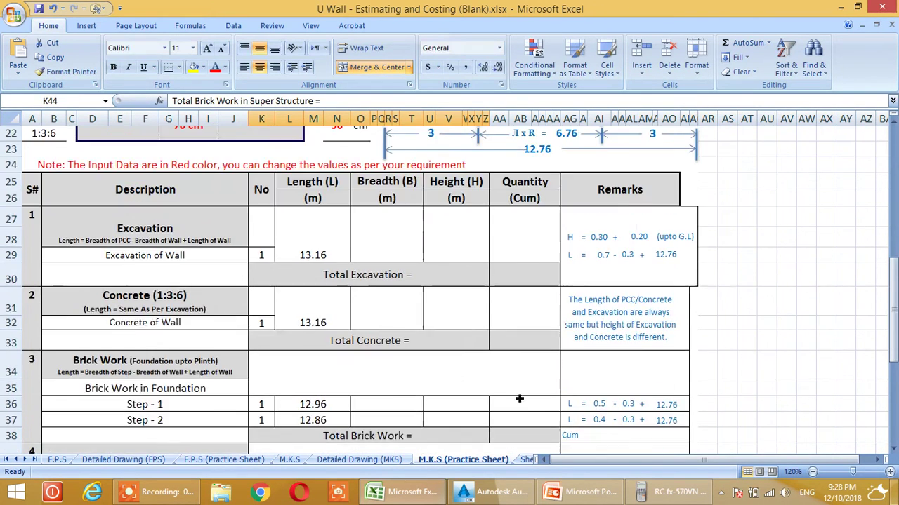
pyautogui.scroll(-8, 565, 365)
pyautogui.scroll(1, 326, 320)
pyautogui.click(261, 268)
pyautogui.write('1')
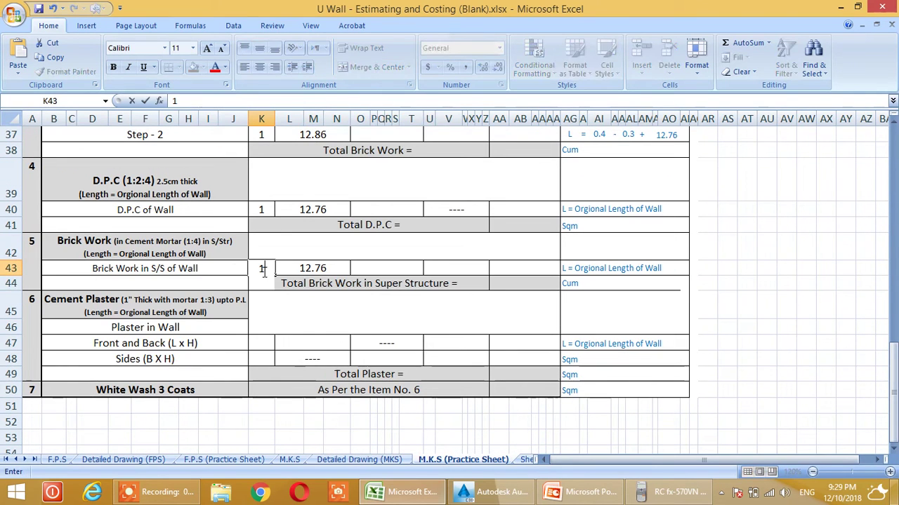
pyautogui.press('Return')
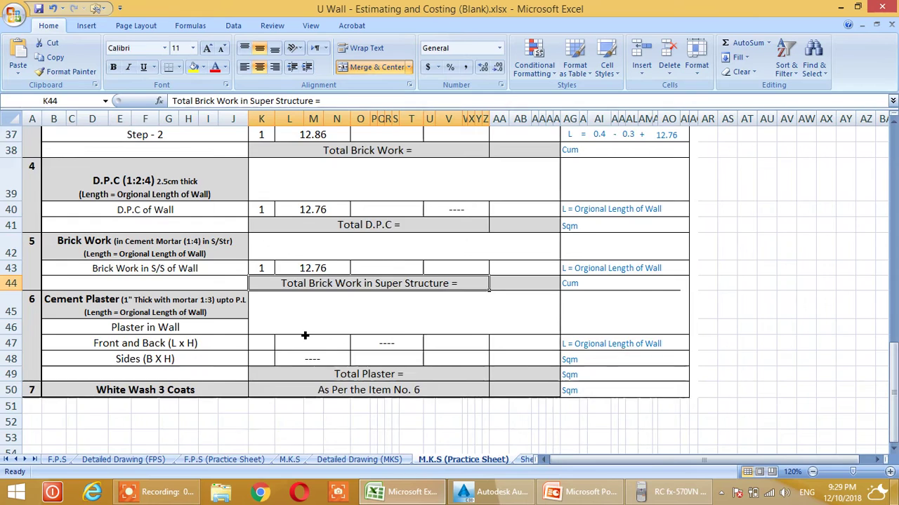
# - Review the numbers and lengths entered from Excavation to the superstructure brick work
pyautogui.scroll(1, 303, 335)
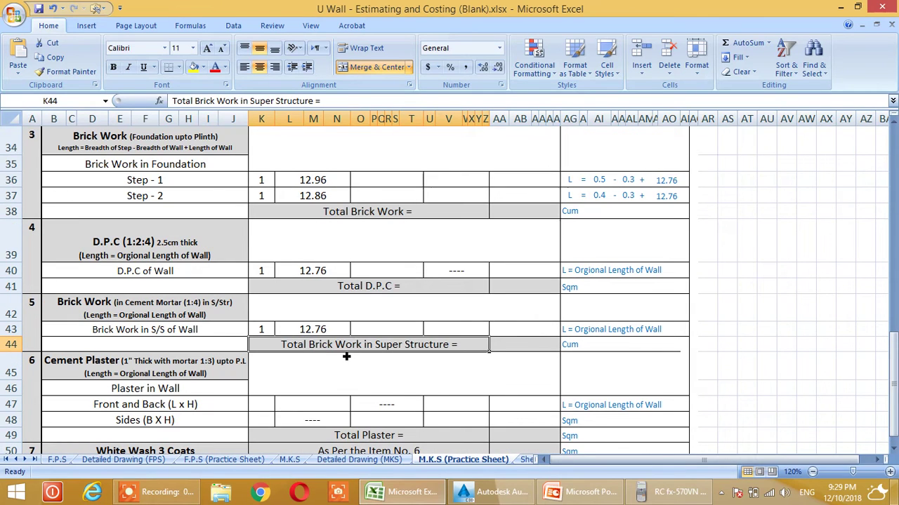
pyautogui.scroll(4, 341, 348)
pyautogui.scroll(-3, 337, 295)
pyautogui.scroll(2, 334, 274)
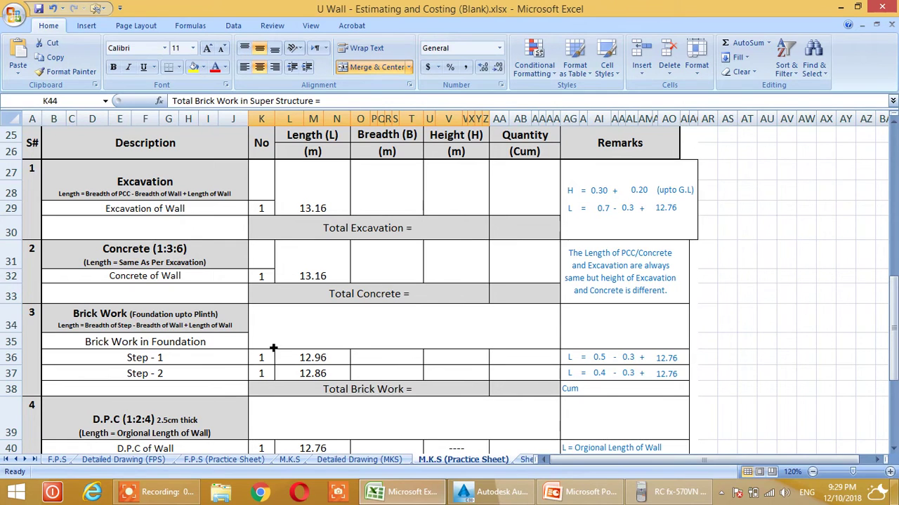
pyautogui.scroll(-1, 320, 355)
pyautogui.scroll(-1, 324, 323)
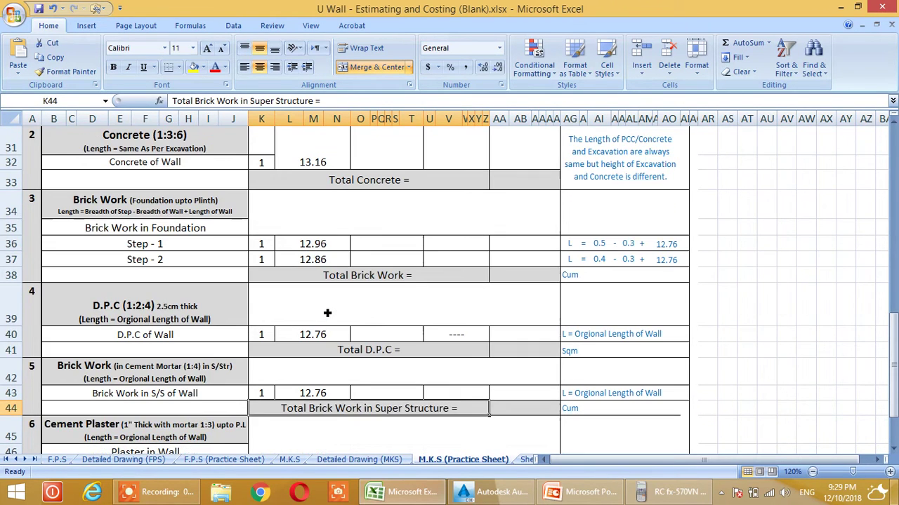
pyautogui.scroll(-1, 311, 342)
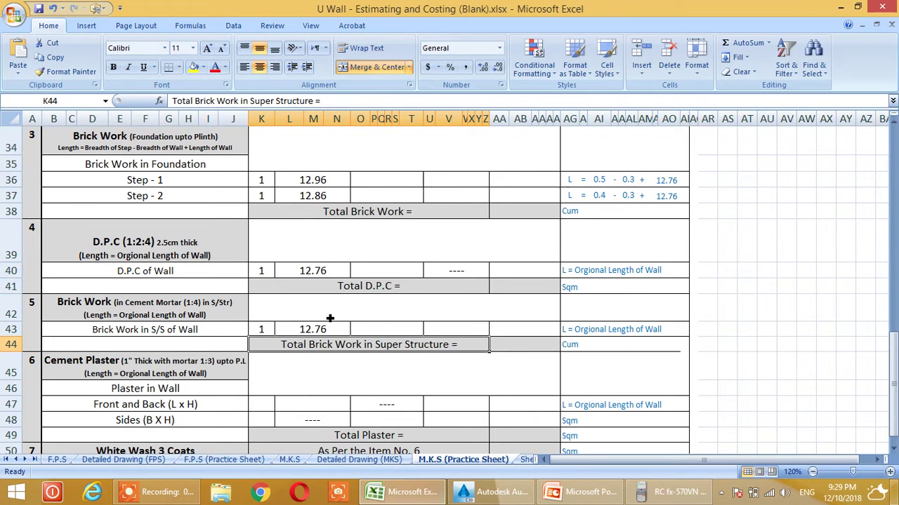
# - Fill in the Excavation breadth in O27 as the PCC width from the cross section converted to metres, =G21/100
pyautogui.scroll(7, 297, 343)
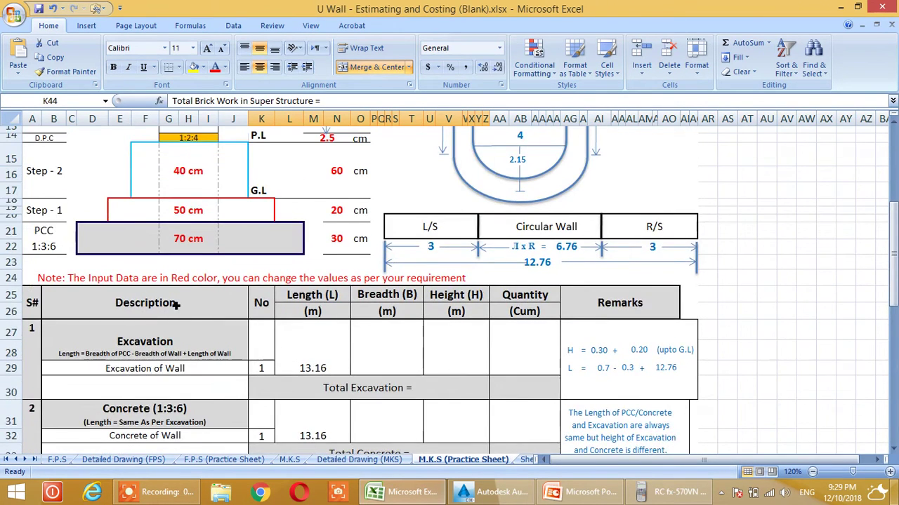
pyautogui.scroll(1, 175, 304)
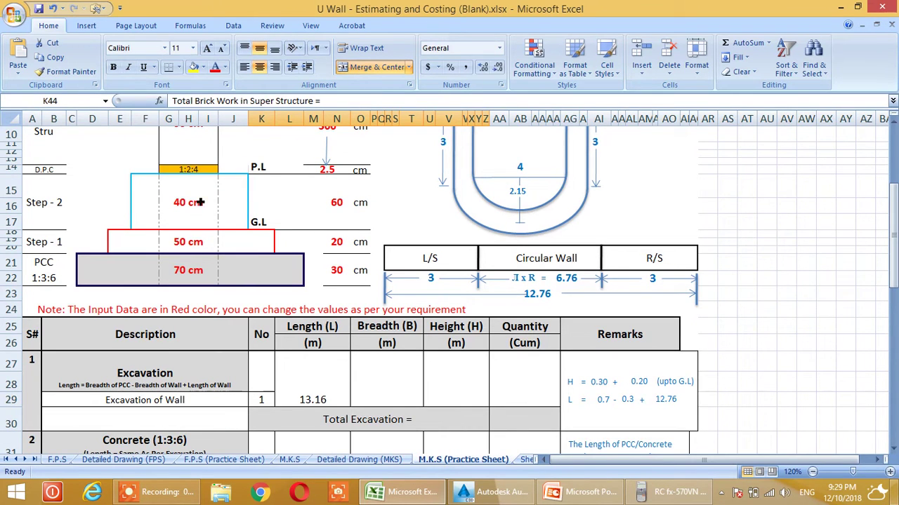
pyautogui.scroll(3, 191, 203)
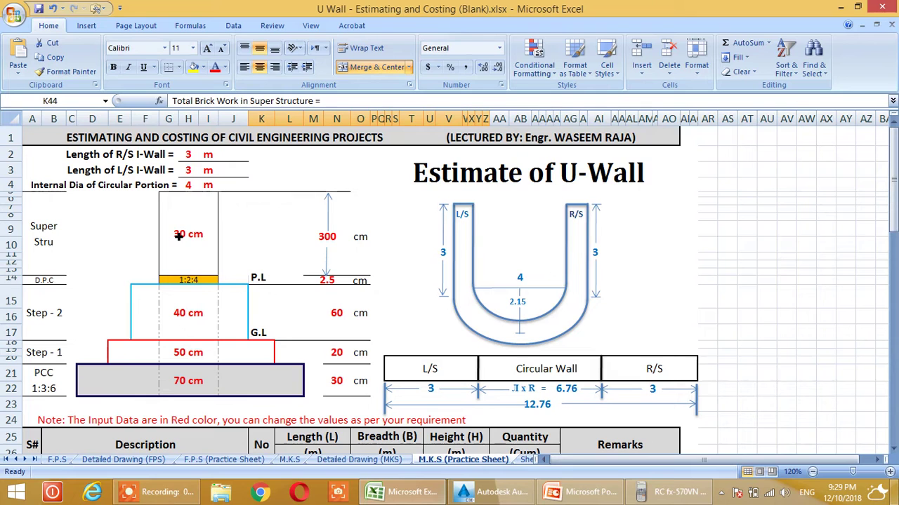
pyautogui.scroll(-3, 208, 269)
pyautogui.scroll(-1, 281, 323)
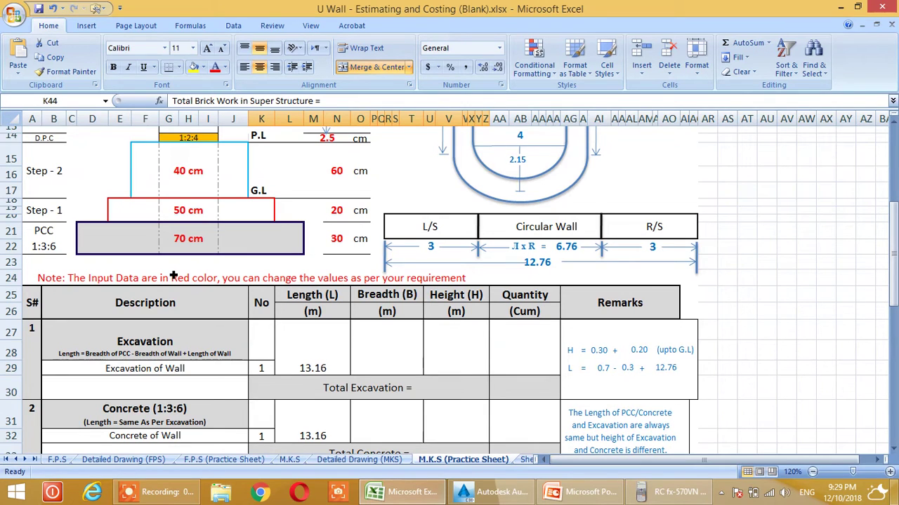
pyautogui.click(403, 357)
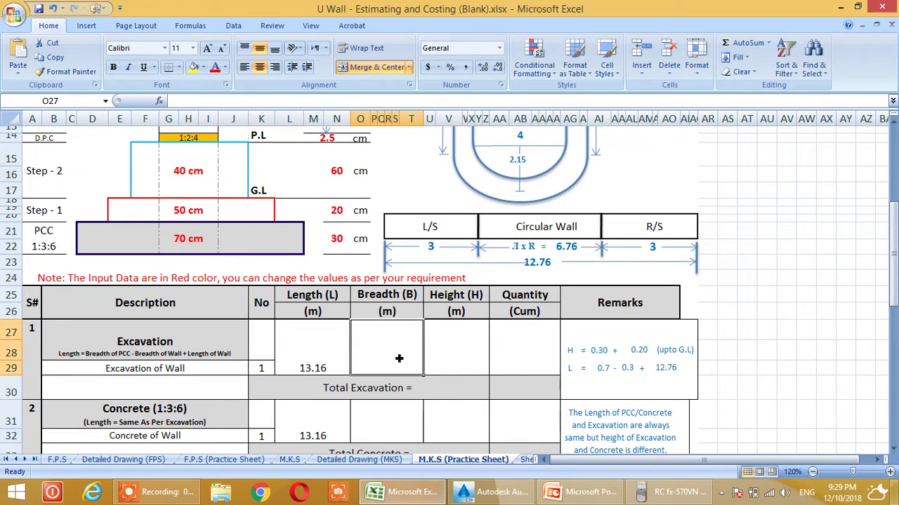
pyautogui.write('=')
pyautogui.click(215, 246)
pyautogui.write('/100')
pyautogui.press('Return')
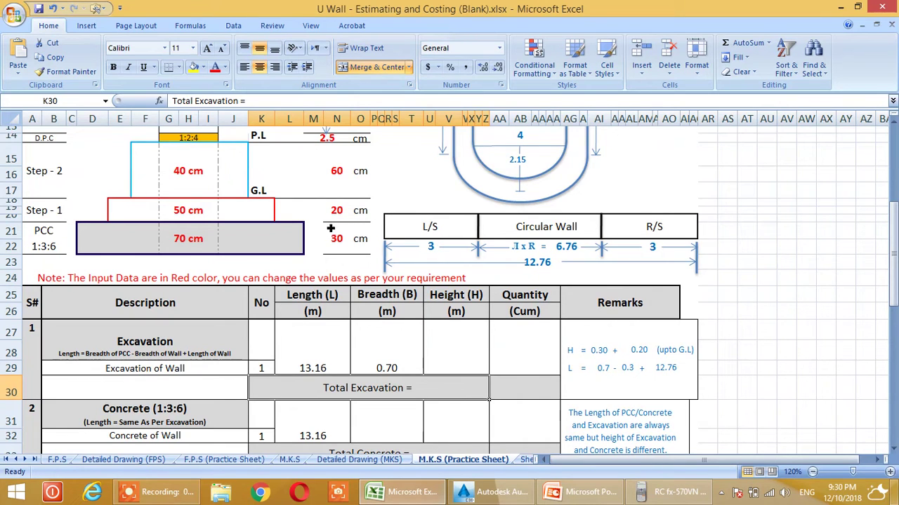
# - Enter the Excavation height as the PCC and Step-1 heights added together and converted to metres, =(N21+N18)/100
pyautogui.click(461, 353)
pyautogui.write('=')
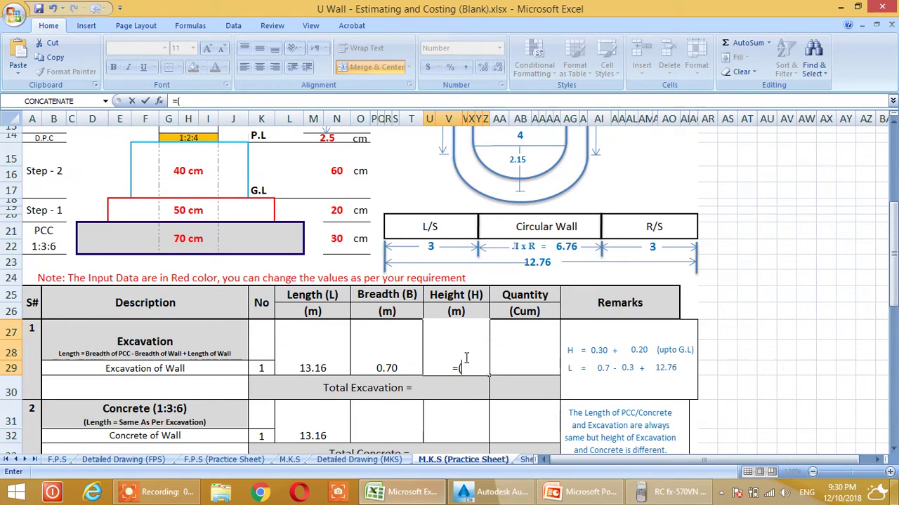
pyautogui.write('(')
pyautogui.click(347, 244)
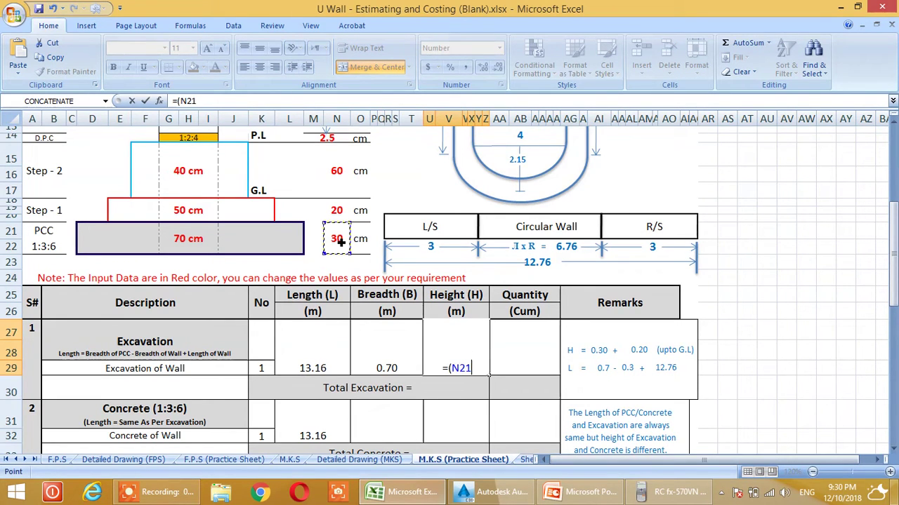
pyautogui.write('+')
pyautogui.click(340, 210)
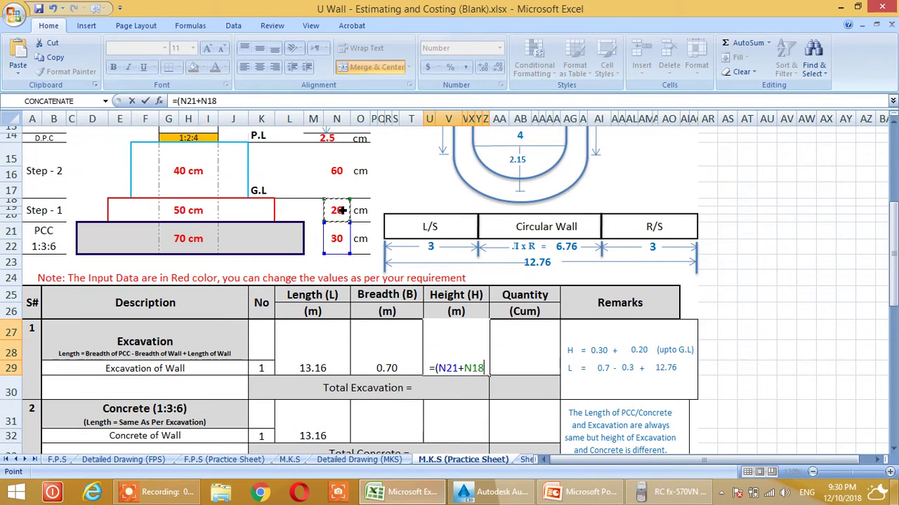
pyautogui.write(')/100')
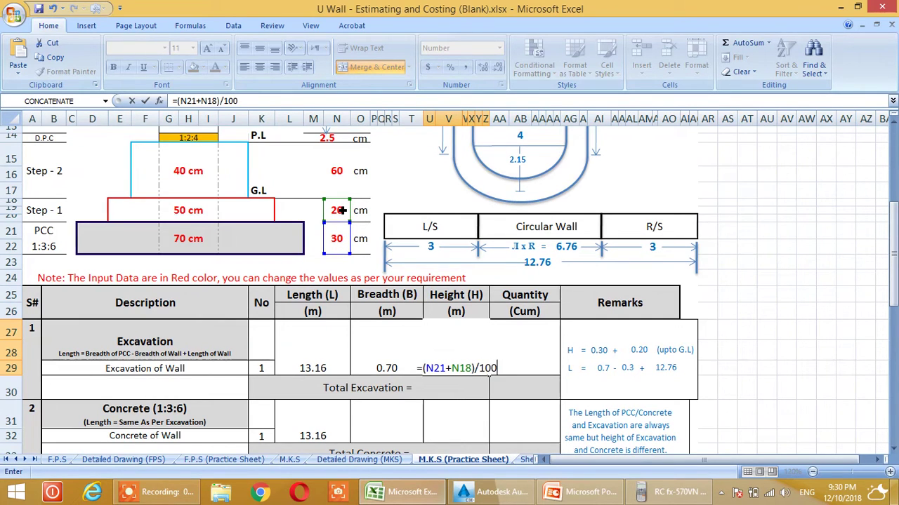
pyautogui.press('Return')
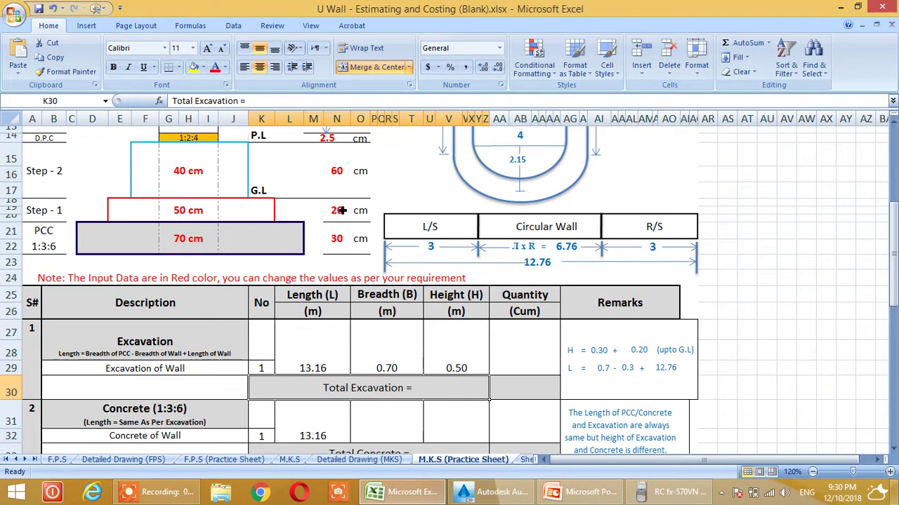
# - Enter the Concrete of Wall breadth in O31 as the PCC width converted to metres, =G21/100
pyautogui.scroll(-1, 406, 287)
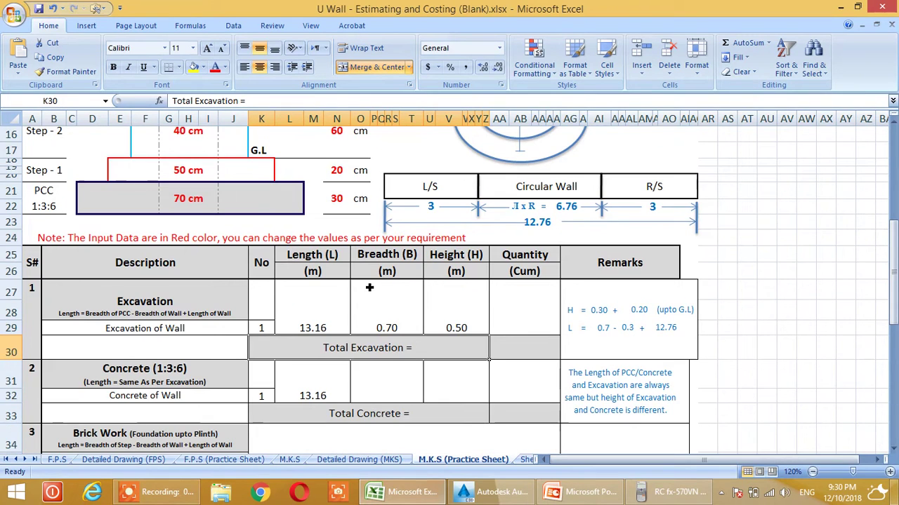
pyautogui.click(384, 390)
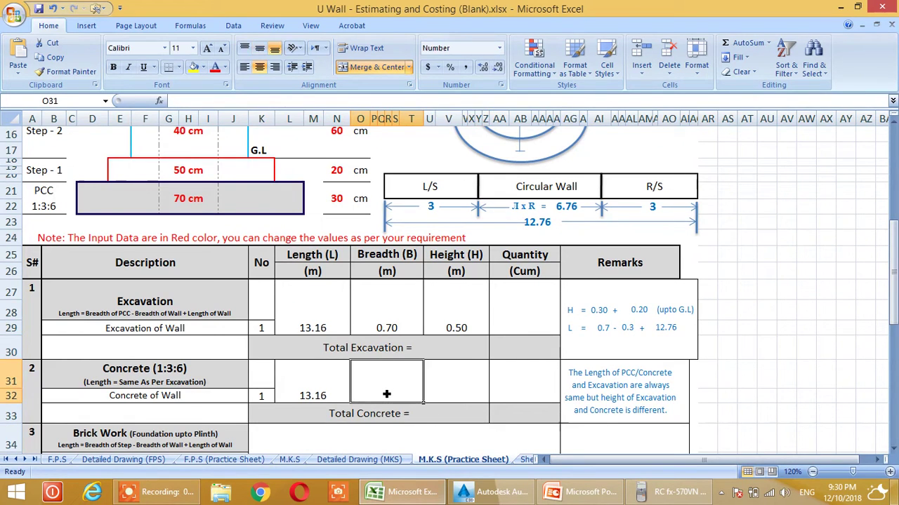
pyautogui.write('=')
pyautogui.scroll(2, 291, 203)
pyautogui.click(192, 273)
pyautogui.write('/100')
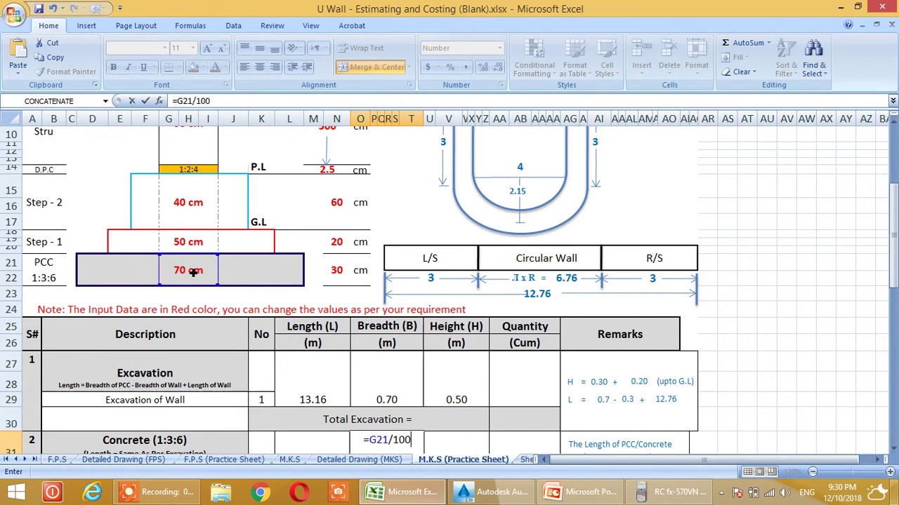
pyautogui.press('Return')
# - Enter the Concrete of Wall height in U31 as the PCC height converted to metres, =N21/100
pyautogui.scroll(-2, 257, 237)
pyautogui.scroll(3, 226, 290)
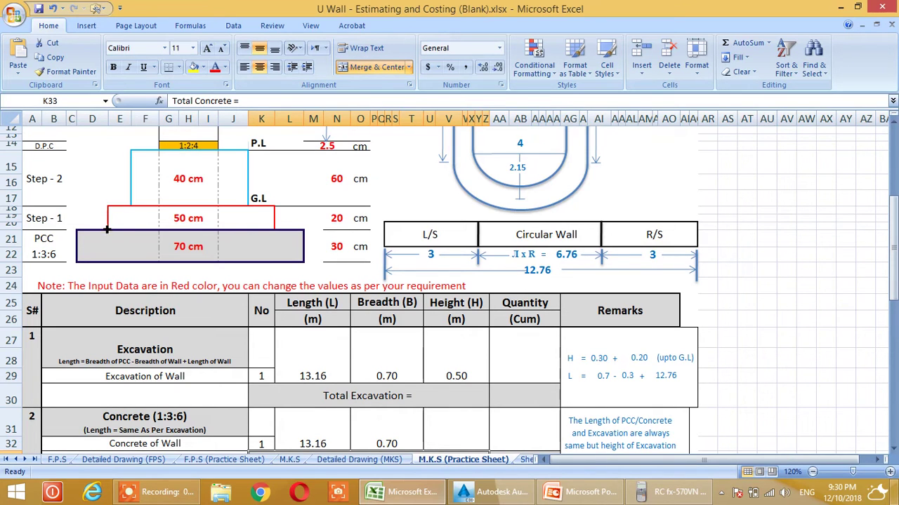
pyautogui.scroll(-2, 338, 255)
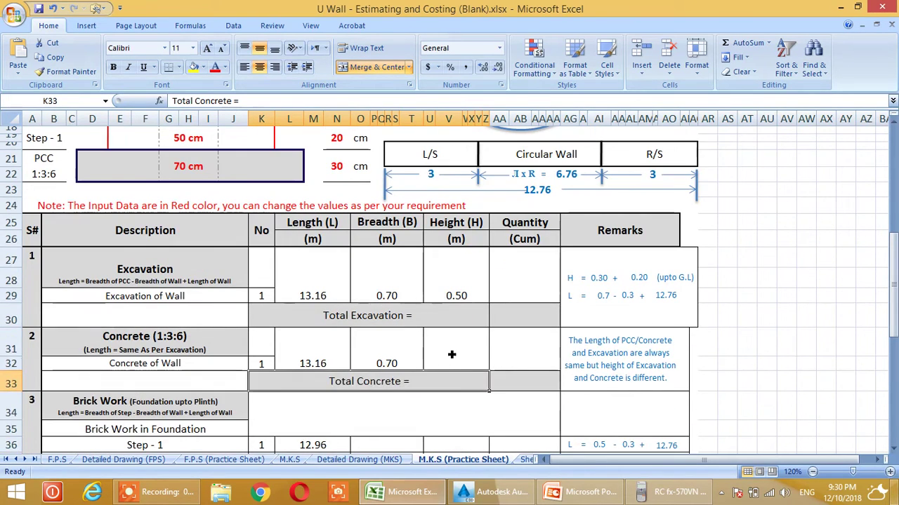
pyautogui.click(455, 359)
pyautogui.write('=')
pyautogui.click(337, 245)
pyautogui.write('/100')
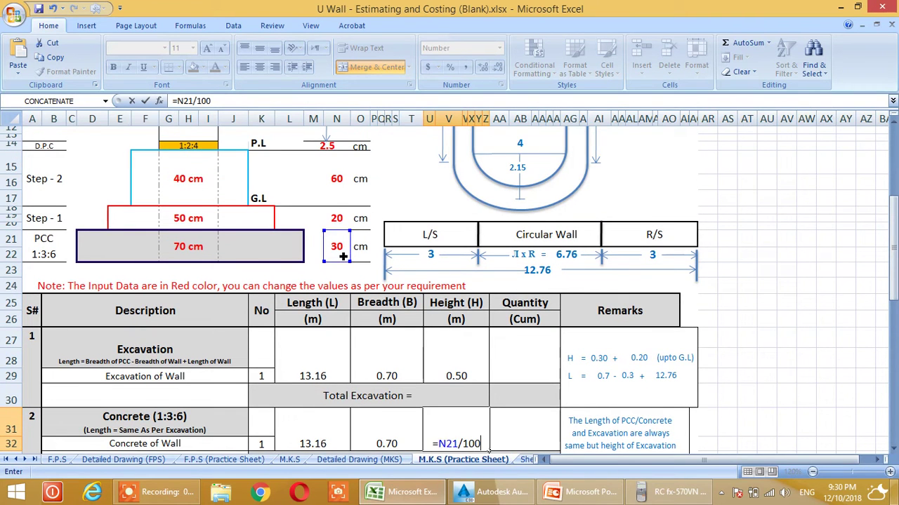
pyautogui.press('Return')
# - Calculate the Excavation of Wall quantity by multiplying its height, breadth, length and number
pyautogui.scroll(-1, 463, 325)
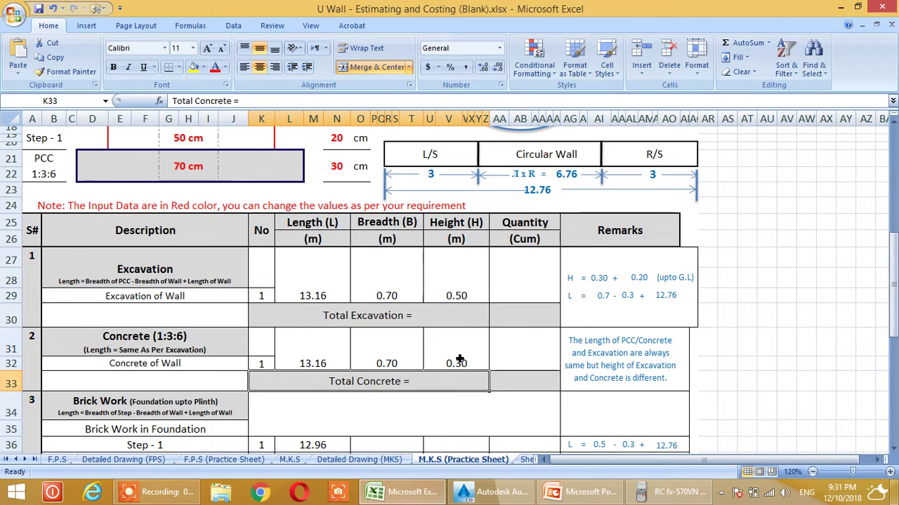
pyautogui.click(525, 298)
pyautogui.write('=')
pyautogui.click(459, 288)
pyautogui.write('*')
pyautogui.click(386, 294)
pyautogui.write('*')
pyautogui.click(325, 295)
pyautogui.write('*')
pyautogui.click(261, 296)
pyautogui.press('Return')
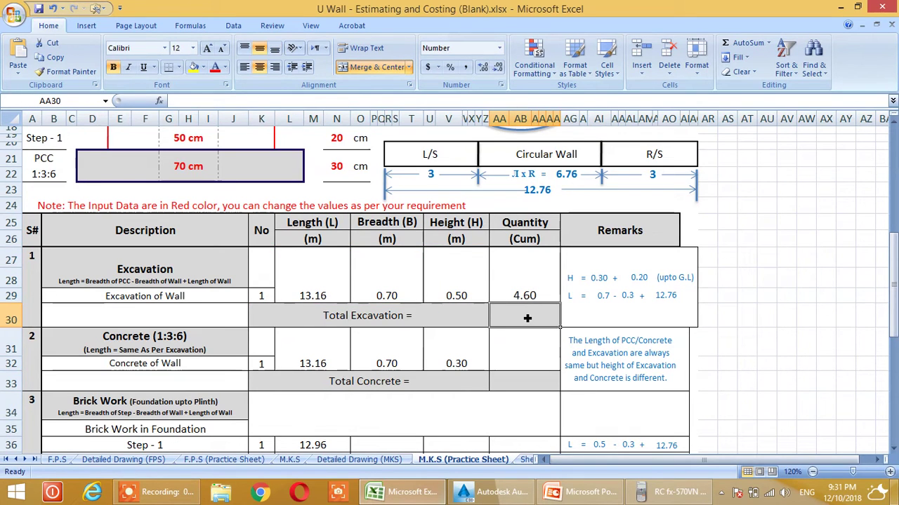
# - Set Total Excavation in AA30 equal to the Excavation of Wall quantity
pyautogui.write('=')
pyautogui.click(518, 294)
pyautogui.press('Return')
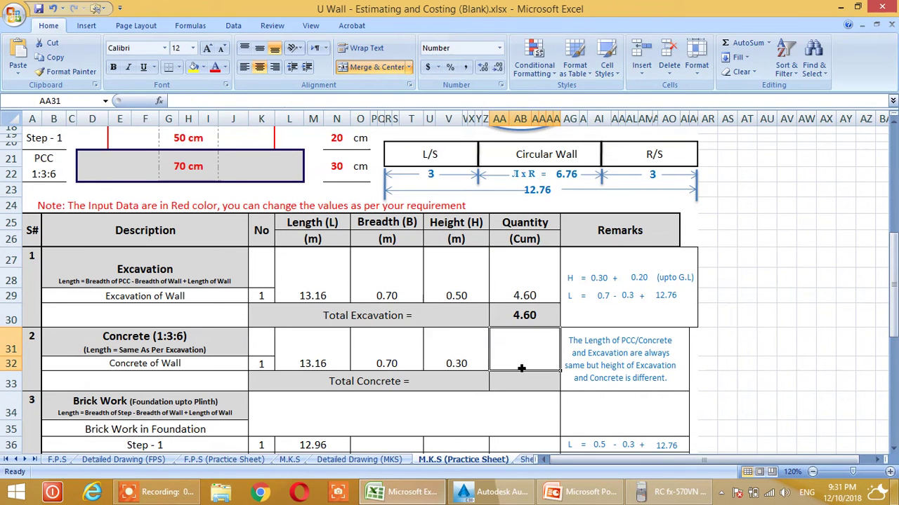
pyautogui.write('=')
pyautogui.click(462, 351)
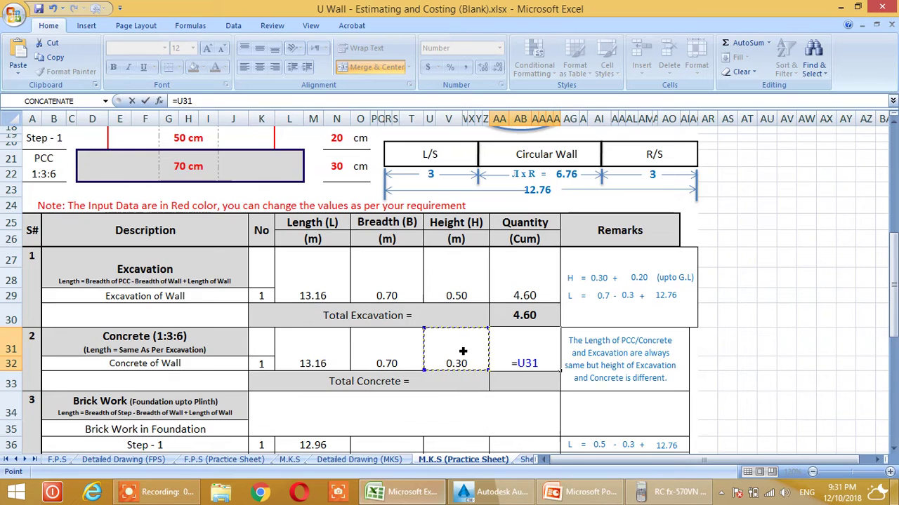
pyautogui.press('Escape')
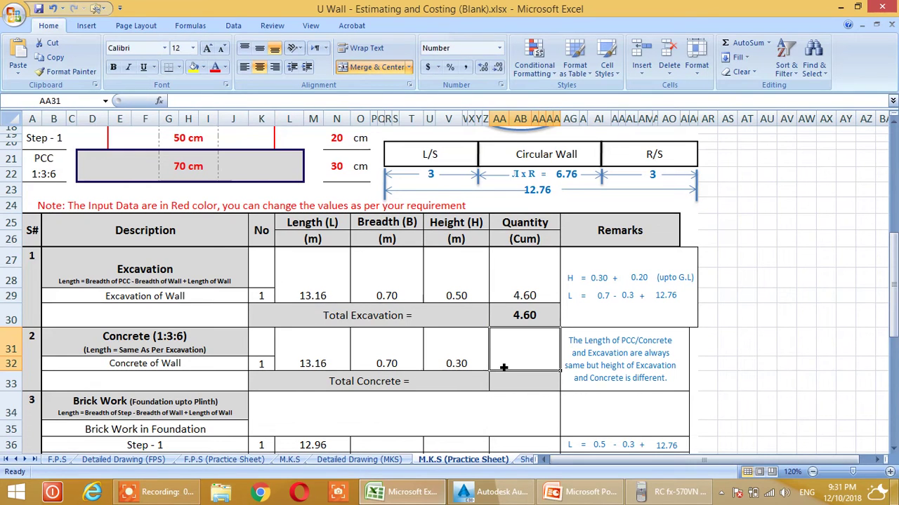
# - Calculate the Concrete of Wall quantity in AA31 by multiplying its height, breadth, length and number
pyautogui.write('=')
pyautogui.click(457, 362)
pyautogui.write('*')
pyautogui.click(410, 361)
pyautogui.write('*')
pyautogui.click(313, 362)
pyautogui.write('*')
pyautogui.click(267, 370)
pyautogui.press('Return')
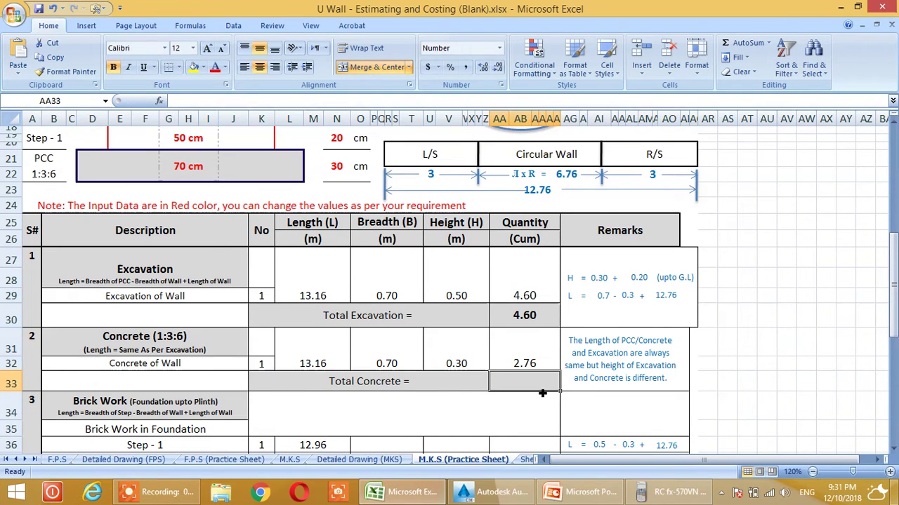
# - Set Total Concrete in AA33 equal to the Concrete of Wall quantity, =AA31
pyautogui.write('=')
pyautogui.click(531, 362)
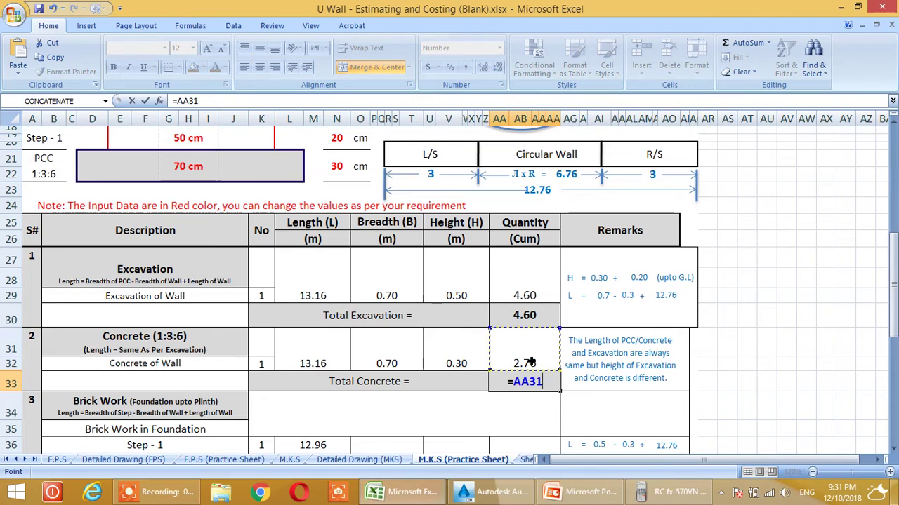
pyautogui.press('Return')
# - Enter the foundation brick work's Step-1 breadth in O36 as the cross section's Step-1 width divided by 100
pyautogui.scroll(-1, 531, 362)
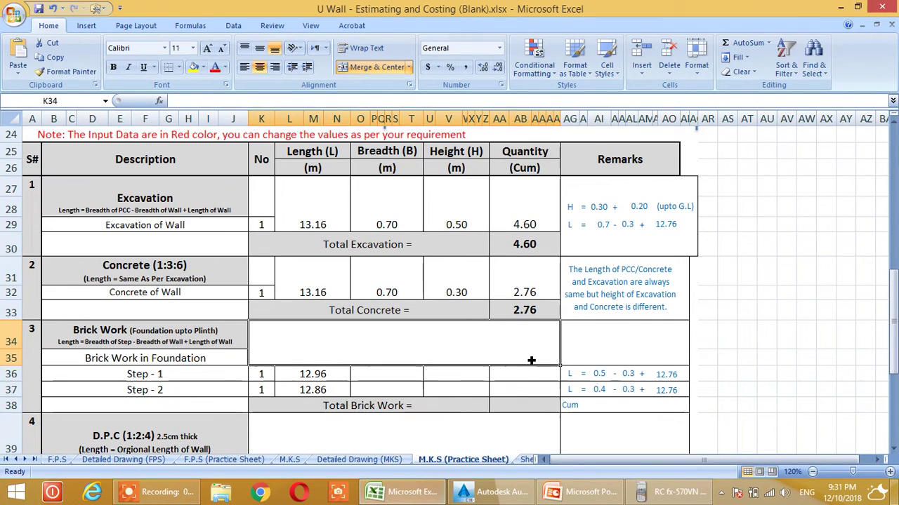
pyautogui.scroll(-1, 532, 358)
pyautogui.scroll(1, 537, 309)
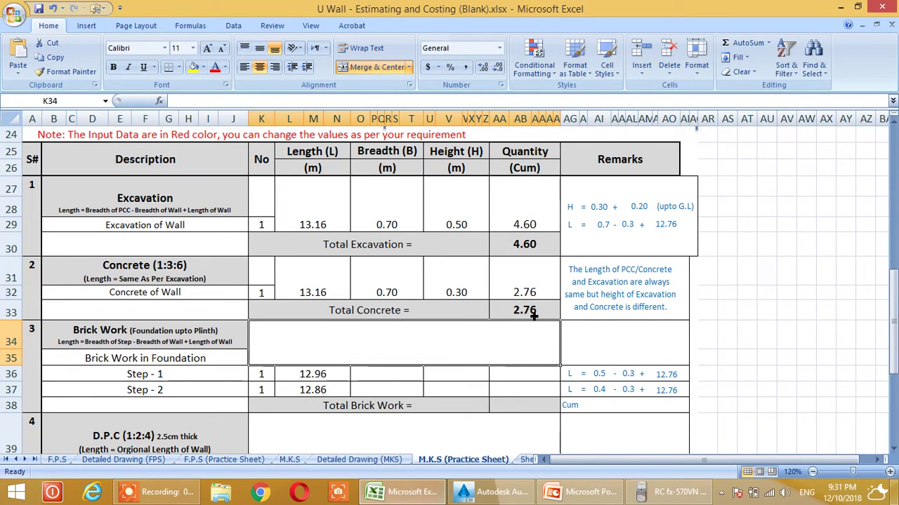
pyautogui.scroll(-1, 533, 314)
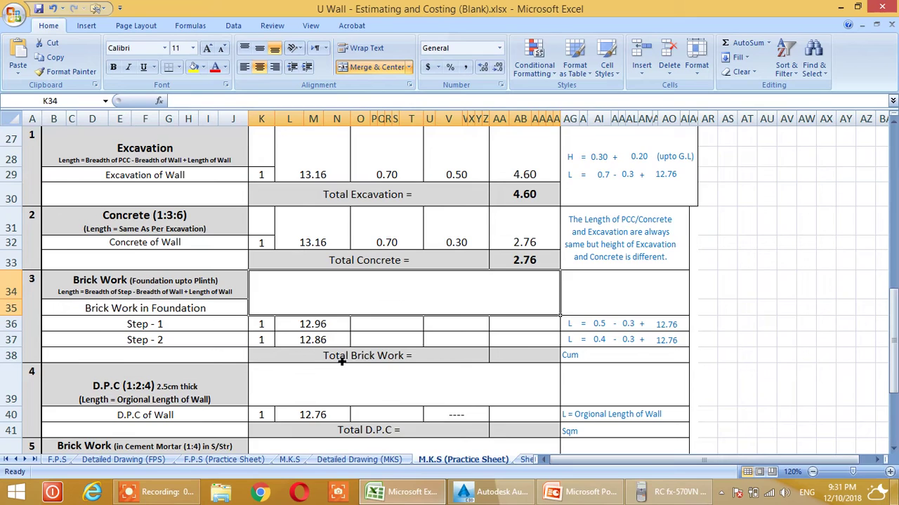
pyautogui.scroll(2, 314, 383)
pyautogui.scroll(-2, 311, 381)
pyautogui.scroll(1, 312, 381)
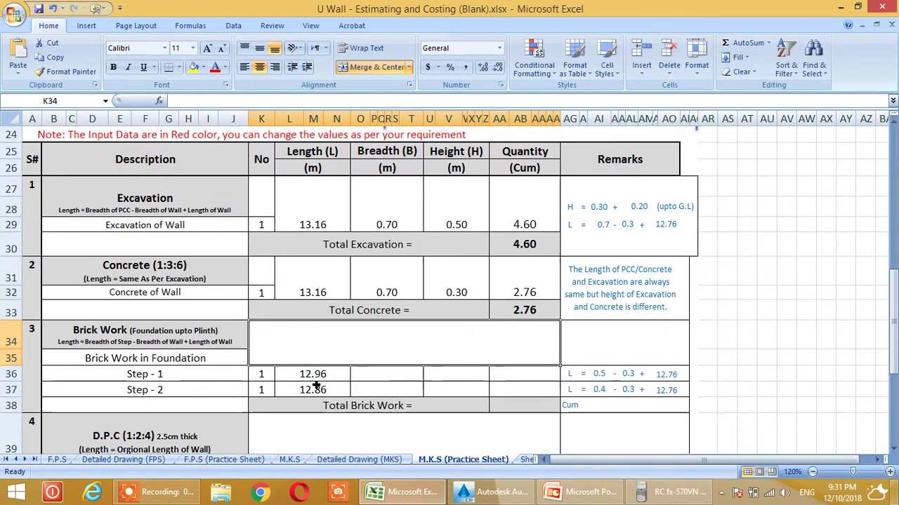
pyautogui.click(383, 379)
pyautogui.write('=')
pyautogui.scroll(5, 209, 286)
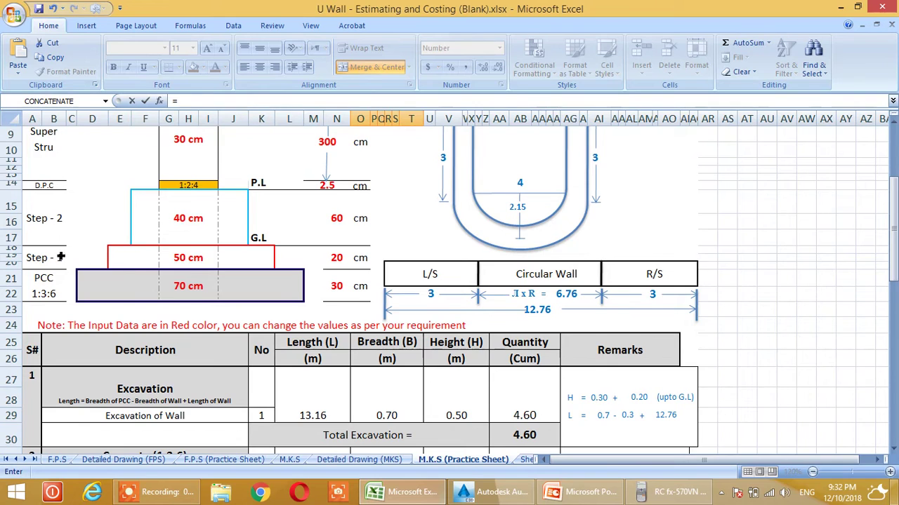
pyautogui.click(190, 259)
pyautogui.write('/100')
pyautogui.press('Return')
# - Enter the foundation brick work's Step-1 height in U36 as the cross section height converted to metres, =N18/100
pyautogui.moveTo(463, 430); pyautogui.dragTo(473, 427)
pyautogui.click(461, 435)
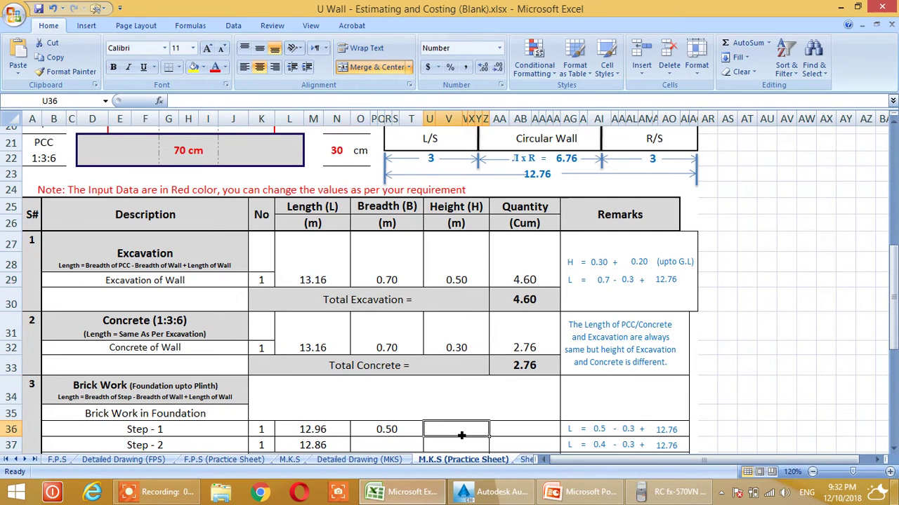
pyautogui.write('=')
pyautogui.scroll(3, 461, 432)
pyautogui.click(337, 228)
pyautogui.write('/1')
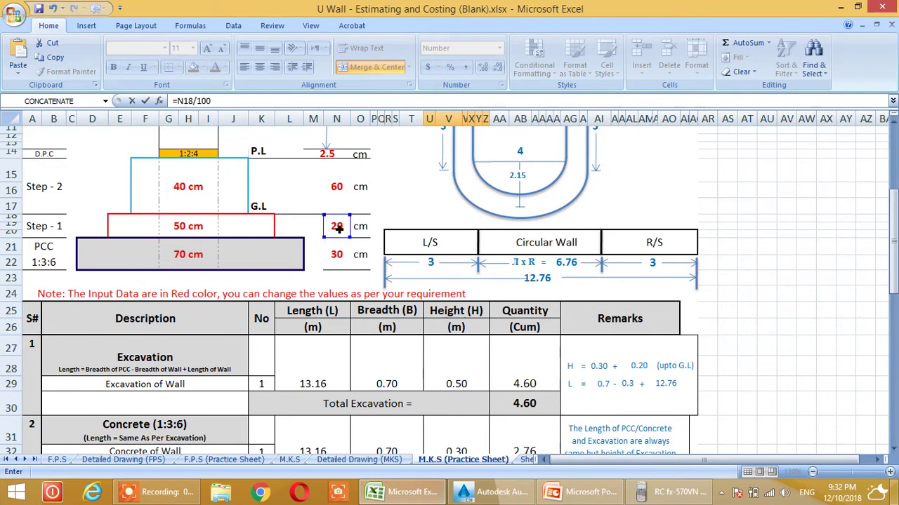
pyautogui.write('00')
pyautogui.press('Return')
# - Enter the foundation brick work's Step-2 breadth in O37 as the cross section's Step-2 width in metres, =G15/100
pyautogui.scroll(-1, 484, 367)
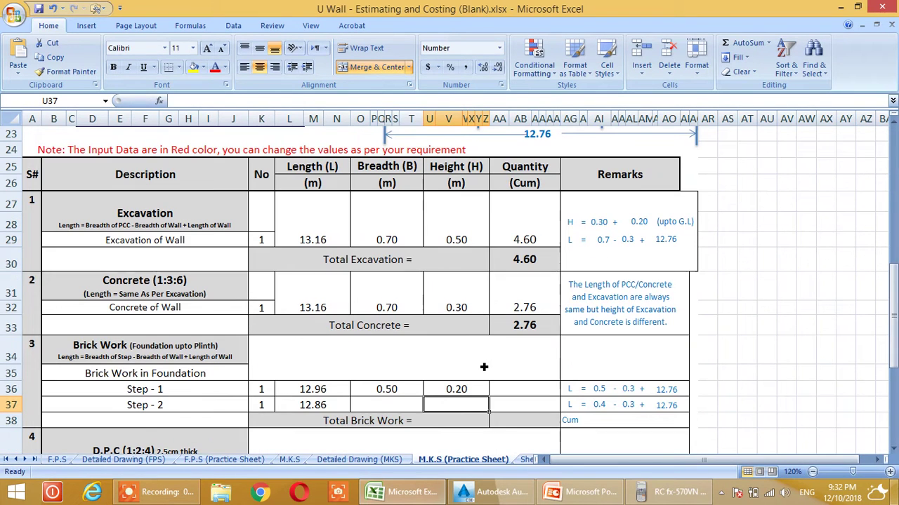
pyautogui.click(384, 410)
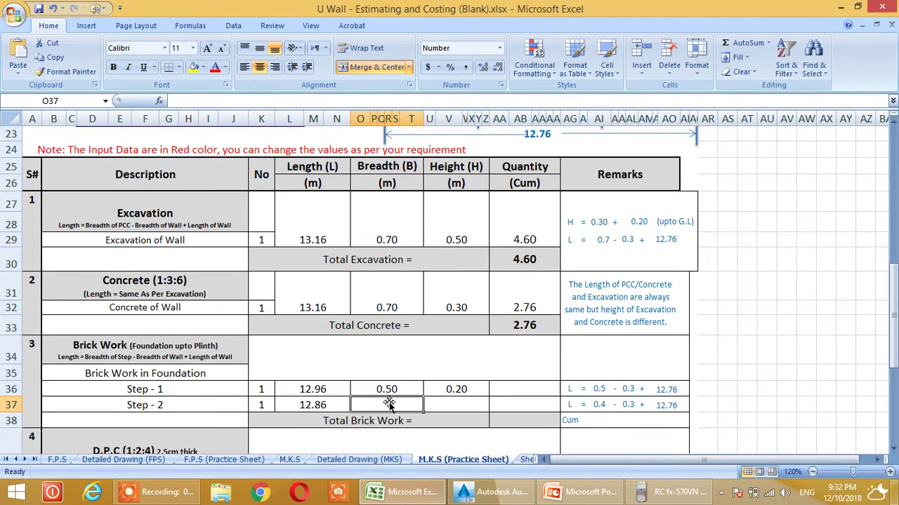
pyautogui.write('=')
pyautogui.scroll(5, 373, 404)
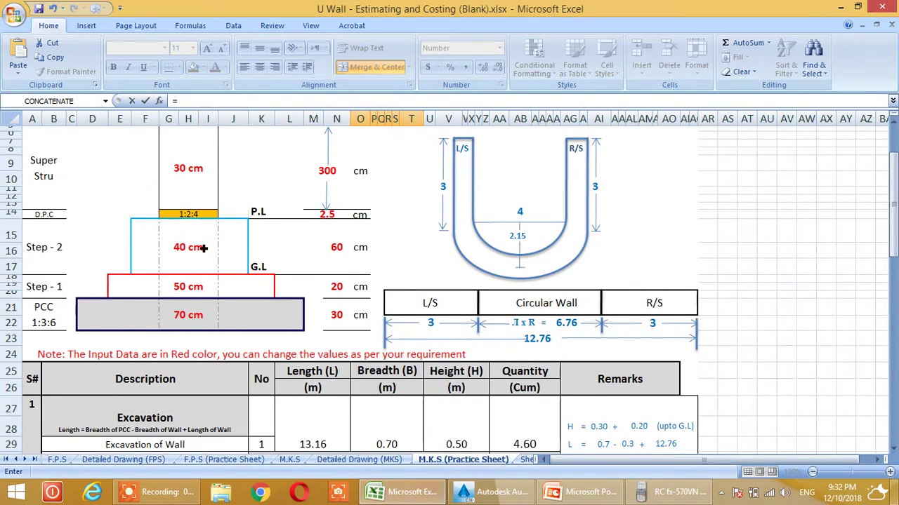
pyautogui.click(190, 254)
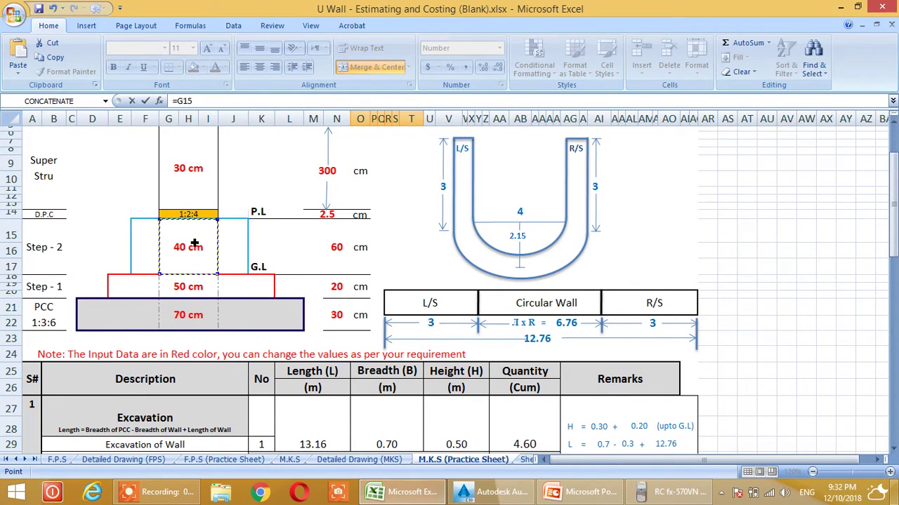
pyautogui.write('/0')
pyautogui.press('Return')
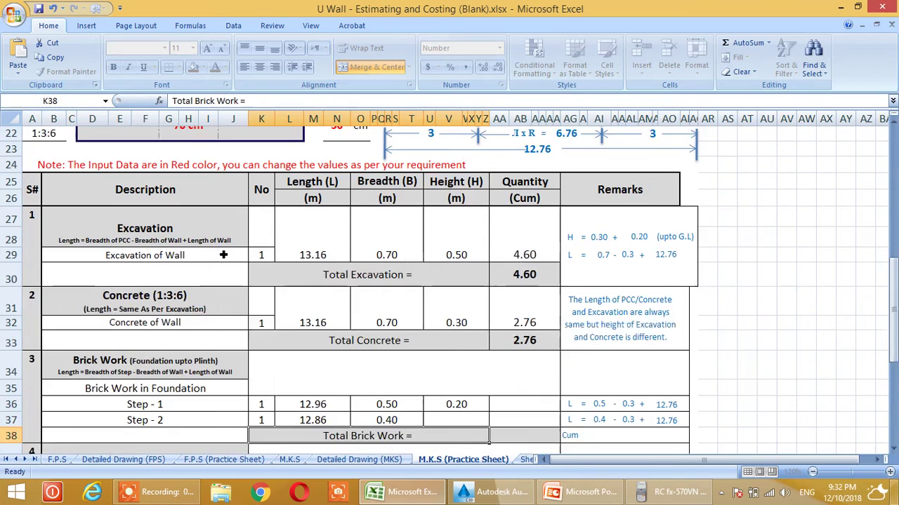
# - Enter the foundation brick work's Step-2 height in U37 as the cross section's Step-2 height in metres, =N15/100
pyautogui.scroll(-1, 367, 311)
pyautogui.click(442, 374)
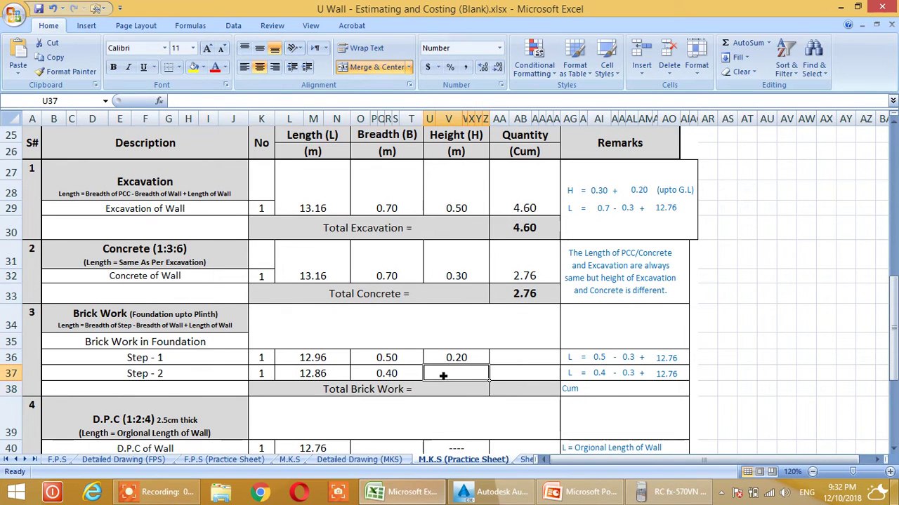
pyautogui.write('=')
pyautogui.scroll(5, 342, 353)
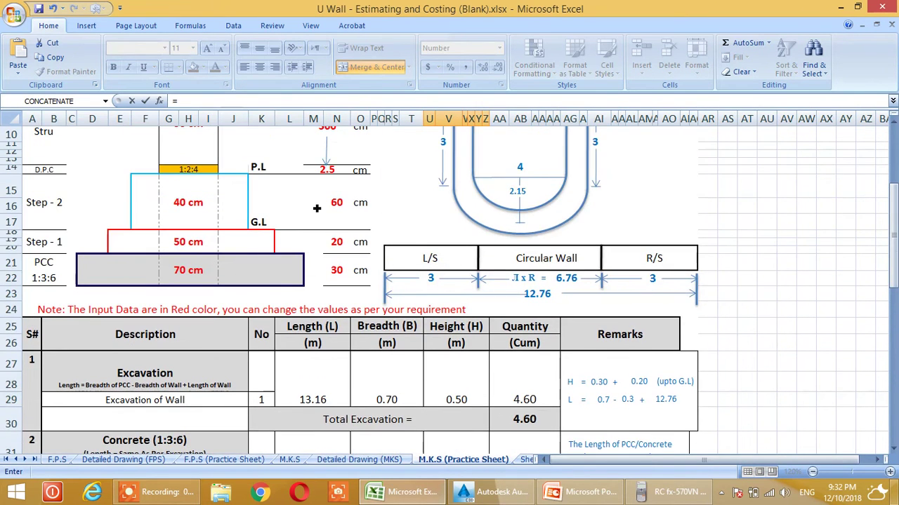
pyautogui.click(345, 207)
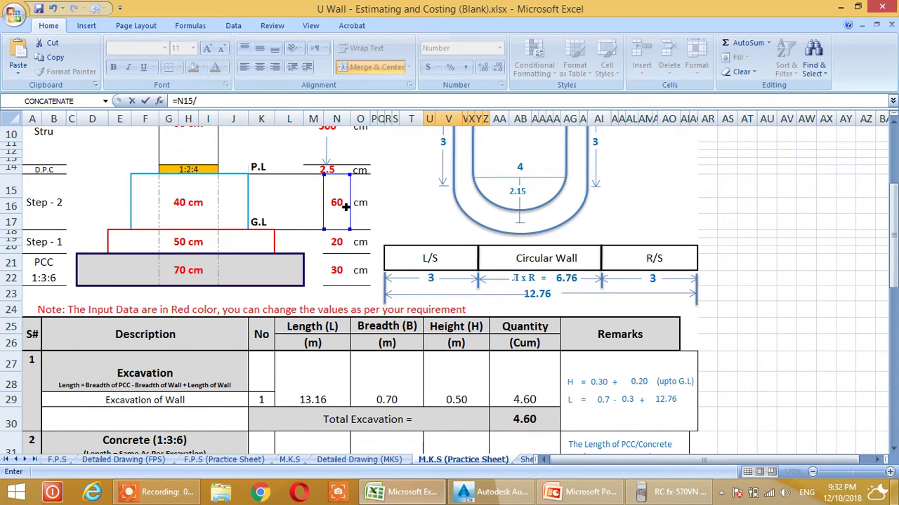
pyautogui.write('/100')
pyautogui.press('Return')
# - Calculate the Step-1 brick work quantity in AA36 from height, breadth, length and number, =U36*O36*L36*K36
pyautogui.scroll(-1, 435, 316)
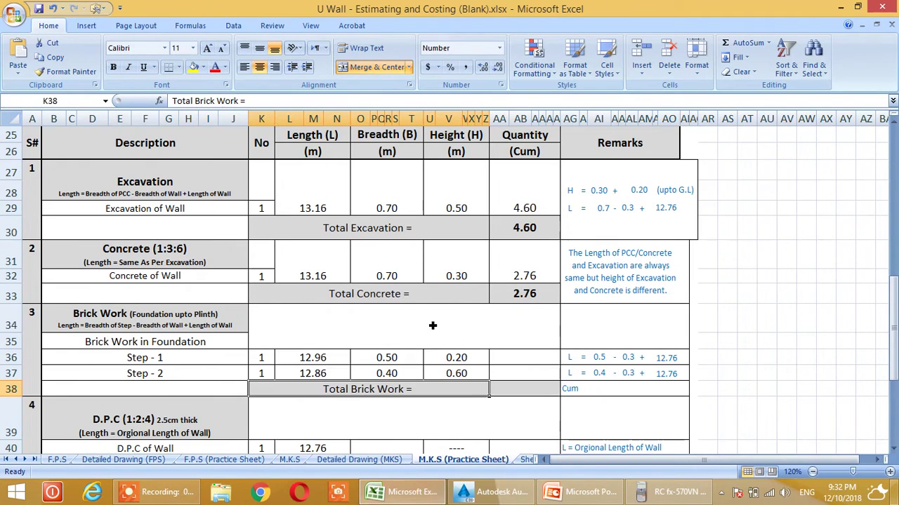
pyautogui.click(532, 358)
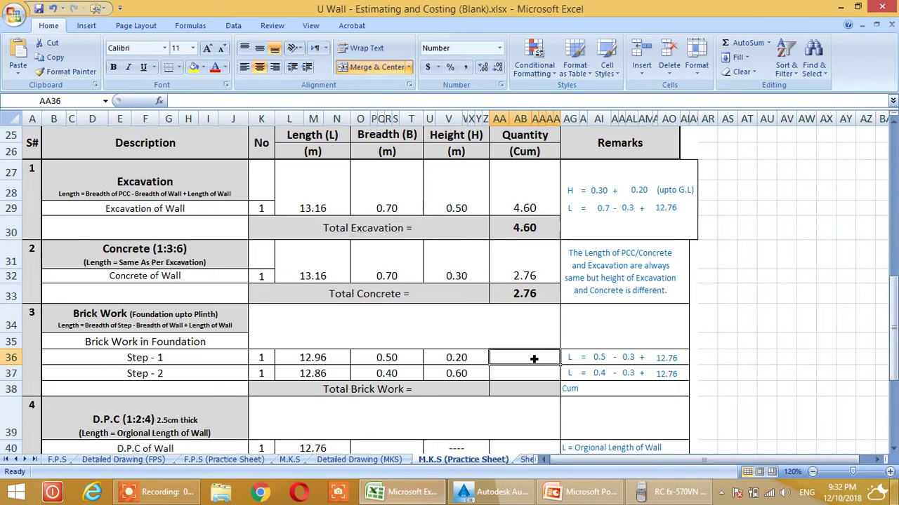
pyautogui.write('=')
pyautogui.click(457, 358)
pyautogui.write('*')
pyautogui.click(406, 359)
pyautogui.write('*')
pyautogui.click(309, 359)
pyautogui.write('*')
pyautogui.click(269, 361)
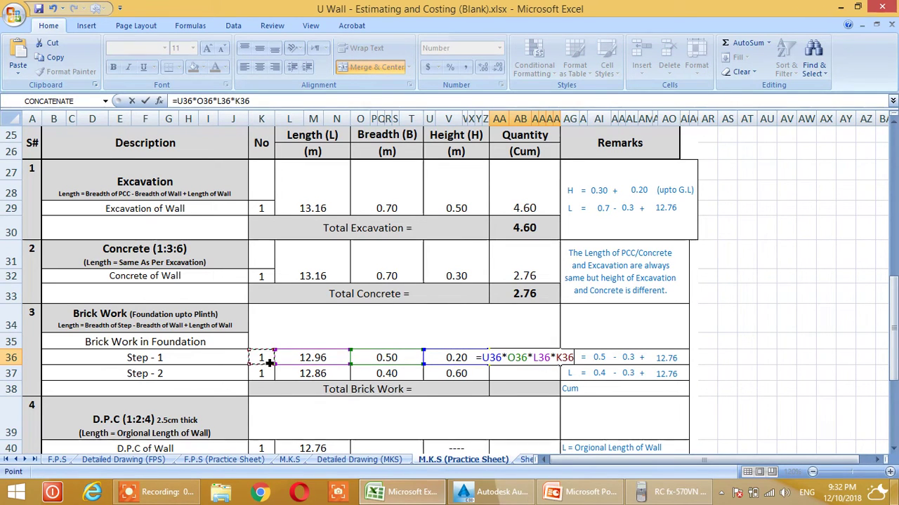
pyautogui.press('Return')
# - Copy the Step-1 quantity formula down to Step-2 in AA37, and total both quantities in AA38 with AutoSum
pyautogui.click(525, 275)
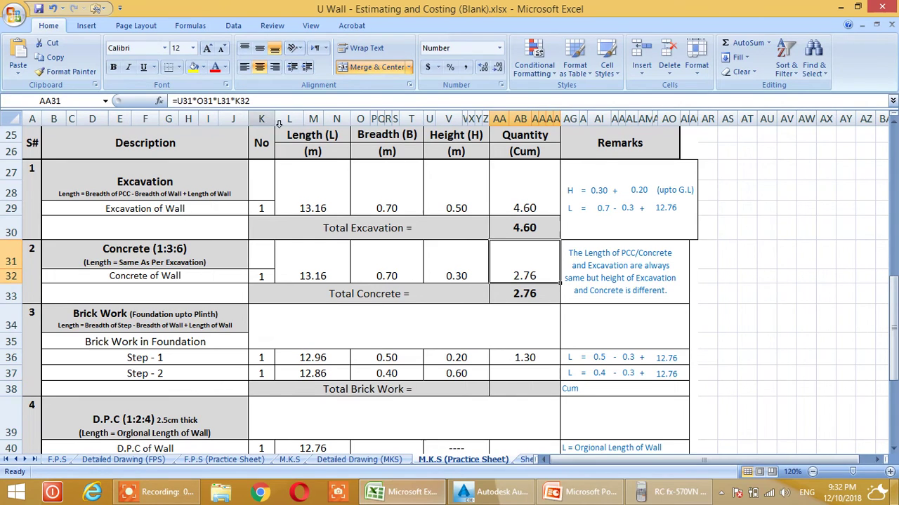
pyautogui.click(534, 214)
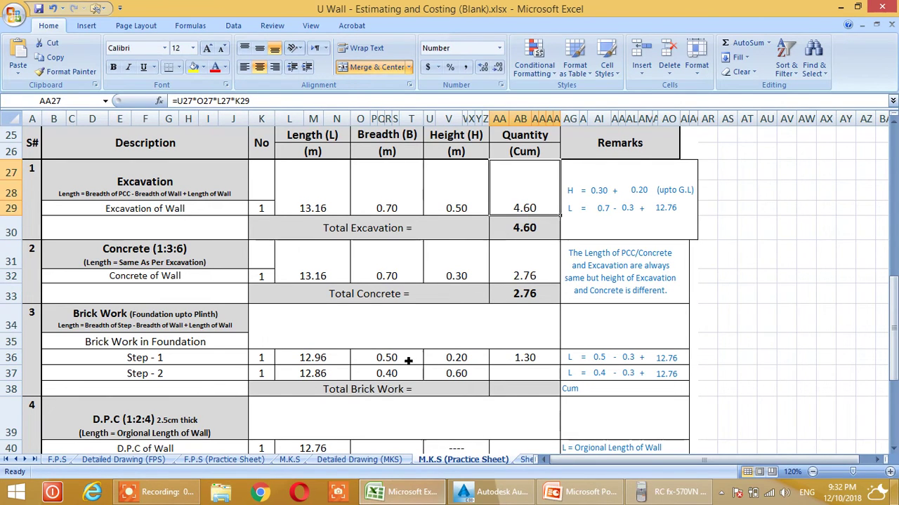
pyautogui.click(497, 360)
pyautogui.moveTo(564, 372); pyautogui.dragTo(565, 382)
pyautogui.click(537, 379)
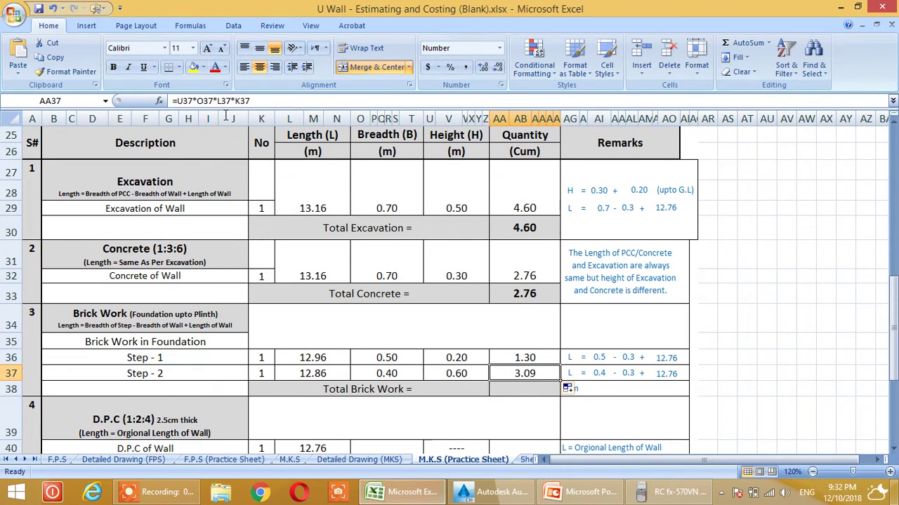
pyautogui.press('F2')
pyautogui.press('Return')
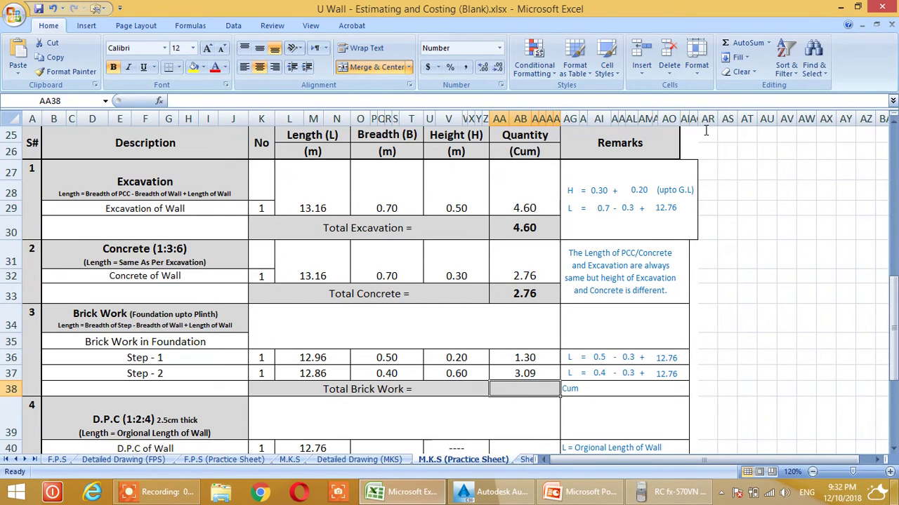
pyautogui.click(751, 50)
pyautogui.press('Return')
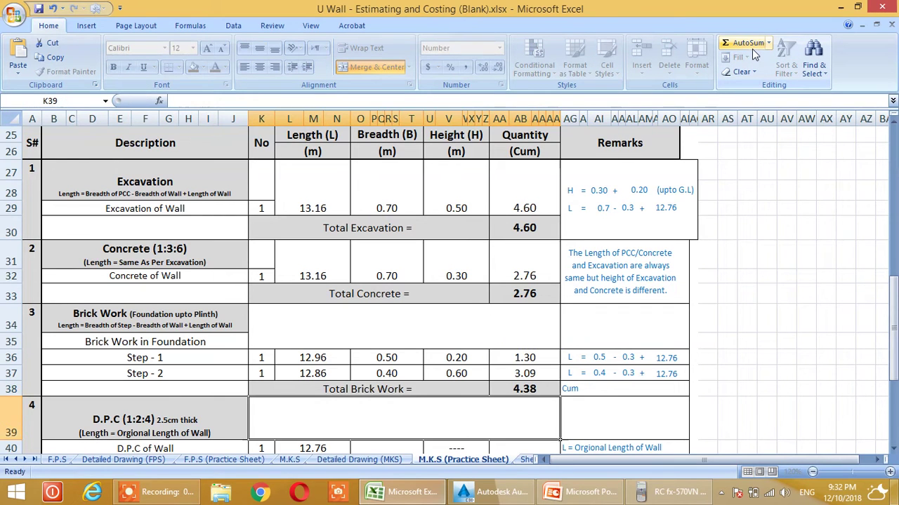
pyautogui.scroll(-3, 540, 425)
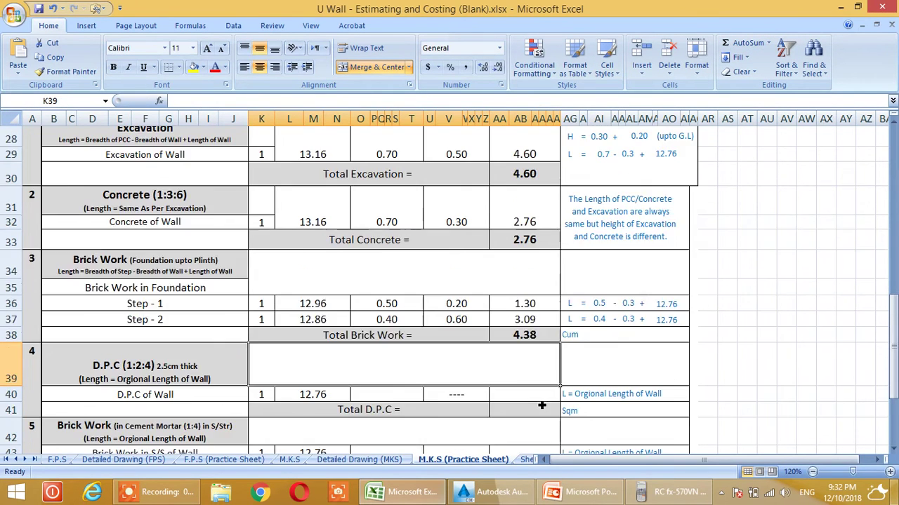
pyautogui.click(393, 330)
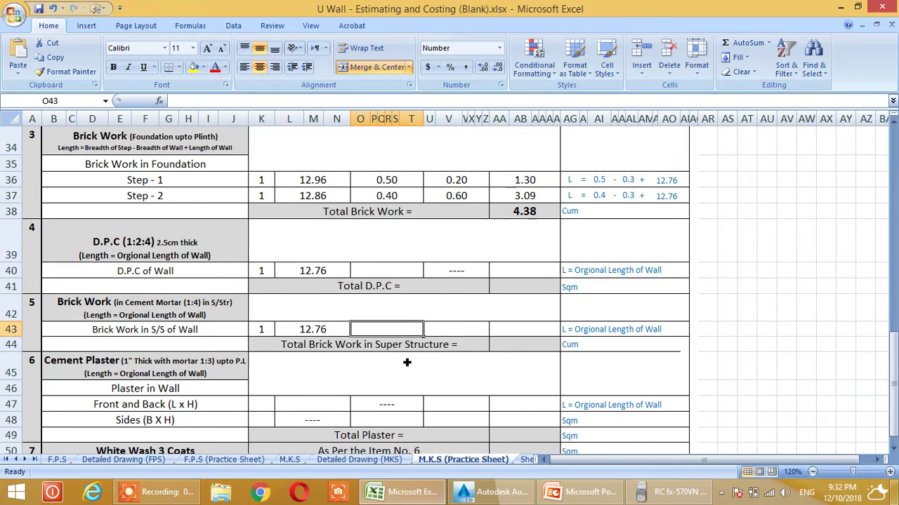
pyautogui.write('=')
pyautogui.scroll(8, 407, 365)
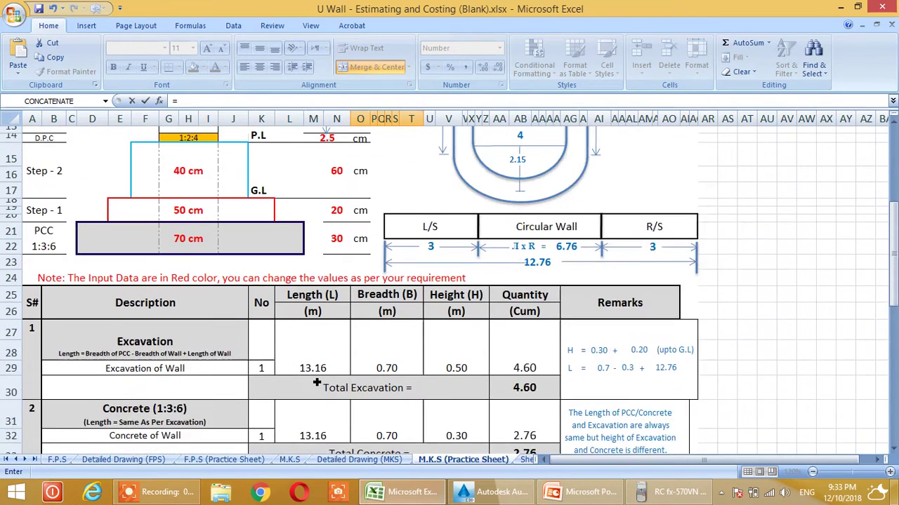
pyautogui.scroll(1, 199, 300)
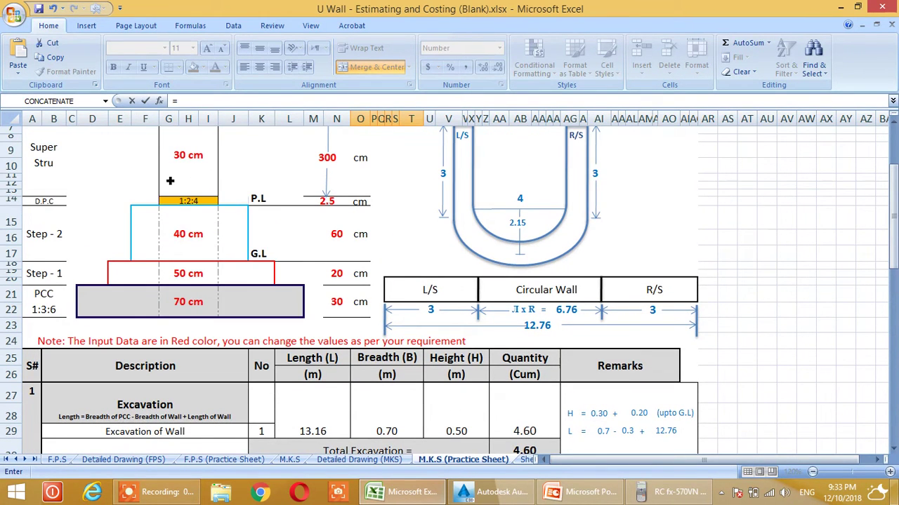
pyautogui.click(188, 157)
pyautogui.write('/100')
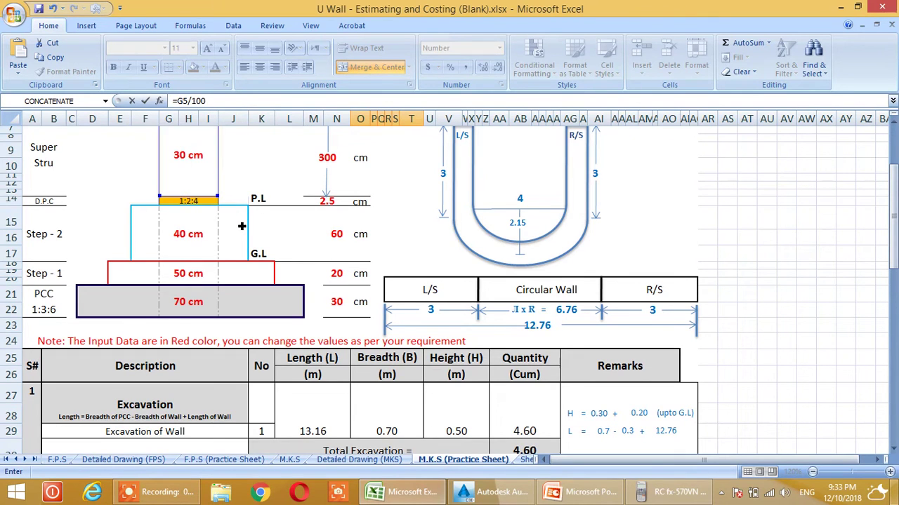
pyautogui.press('Return')
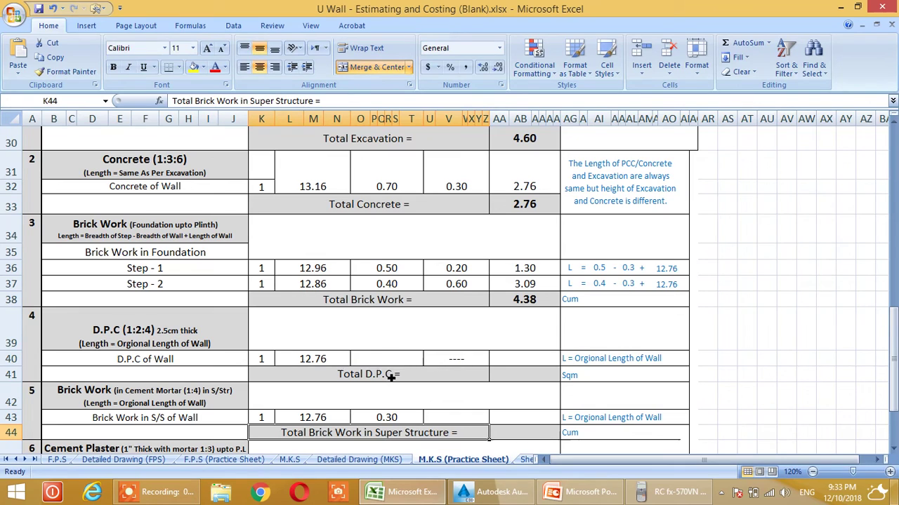
pyautogui.click(391, 418)
pyautogui.press('Delete')
# - Enter the D.P.C of Wall breadth in O40 as the cross section's 30 cm wall width converted to metres
pyautogui.click(375, 359)
pyautogui.write('=')
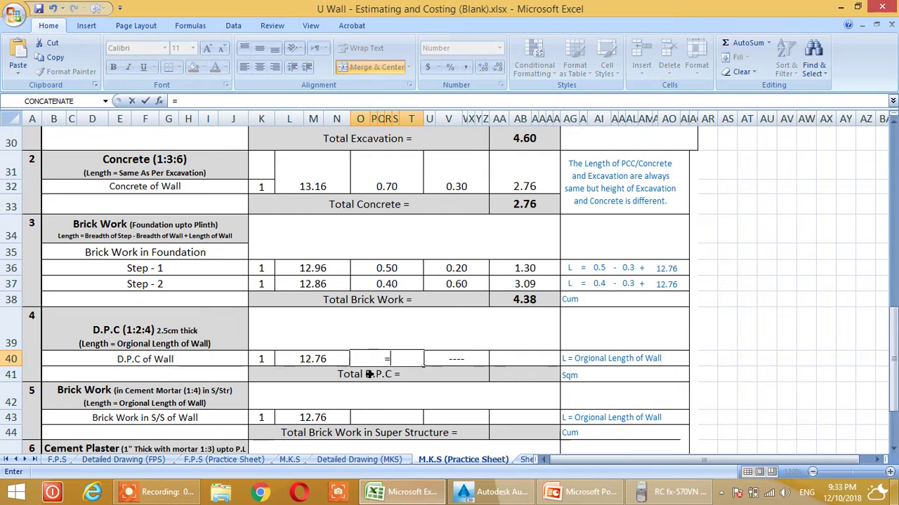
pyautogui.scroll(10, 376, 359)
pyautogui.click(203, 247)
pyautogui.write('/')
pyautogui.press('Return')
# - Calculate the D.P.C of Wall quantity in AA40 by multiplying its breadth, length and number
pyautogui.scroll(-2, 236, 257)
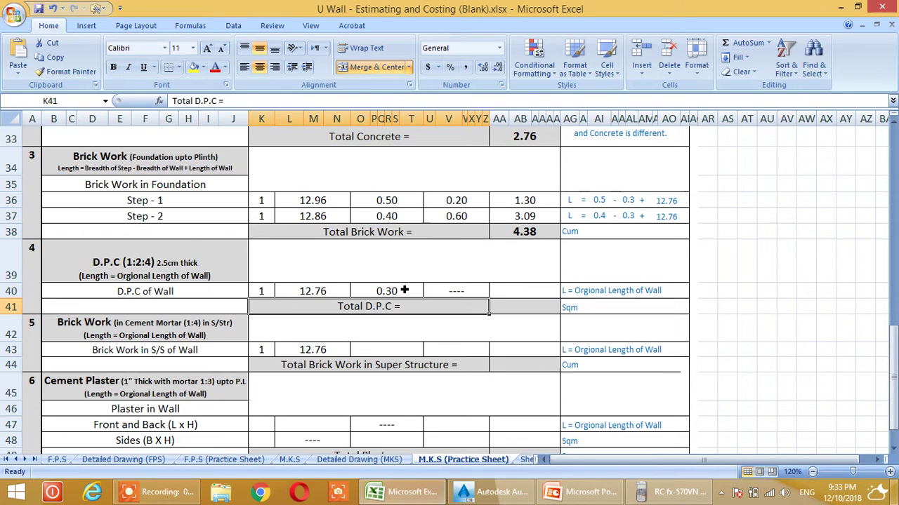
pyautogui.click(508, 294)
pyautogui.write('=')
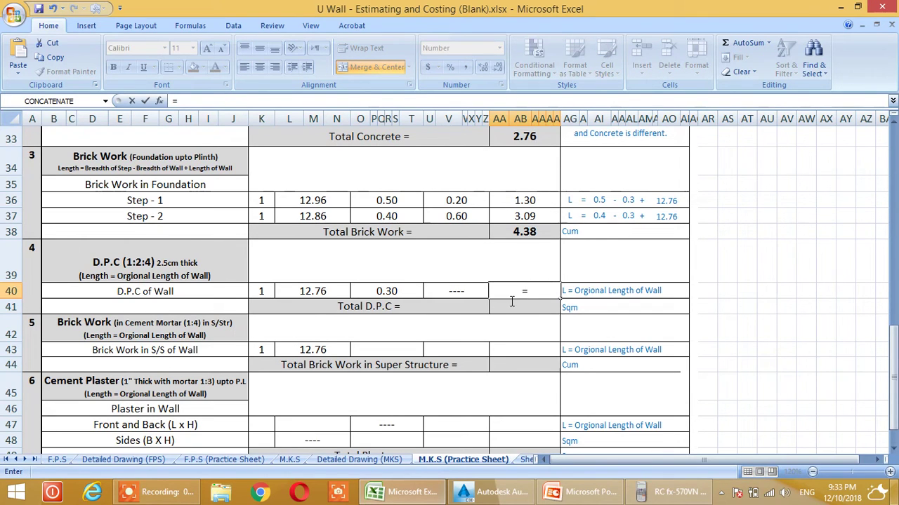
pyautogui.click(386, 295)
pyautogui.write('*')
pyautogui.click(314, 294)
pyautogui.write('*')
pyautogui.click(262, 294)
pyautogui.press('Return')
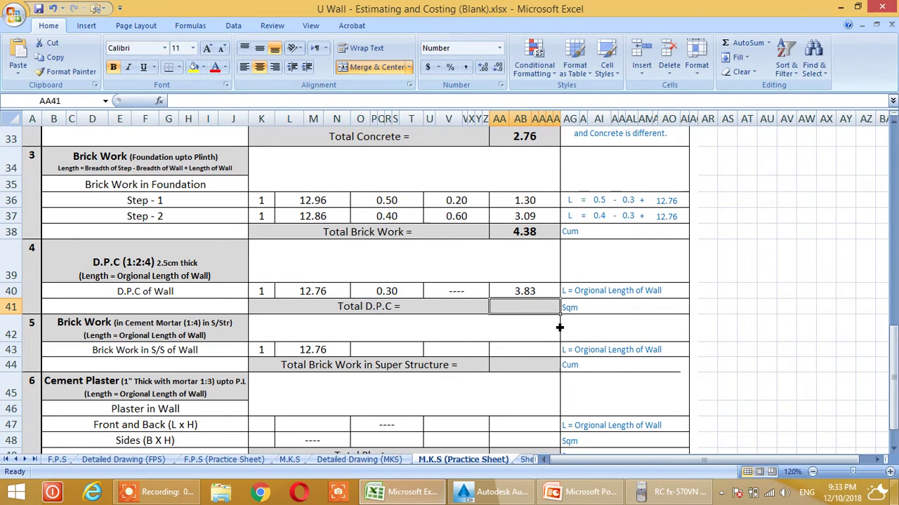
# - Set Total D.P.C in AA41 equal to the D.P.C of Wall quantity, =AA40
pyautogui.write('=')
pyautogui.click(526, 292)
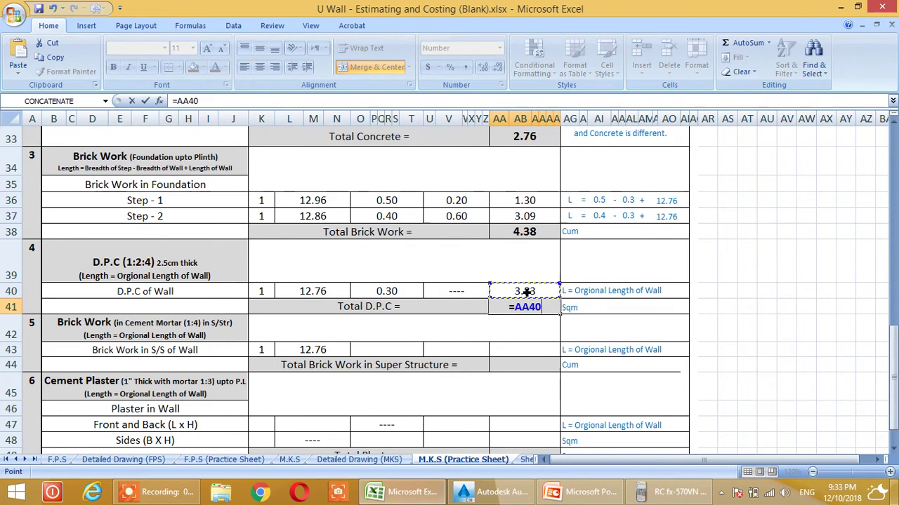
pyautogui.press('Return')
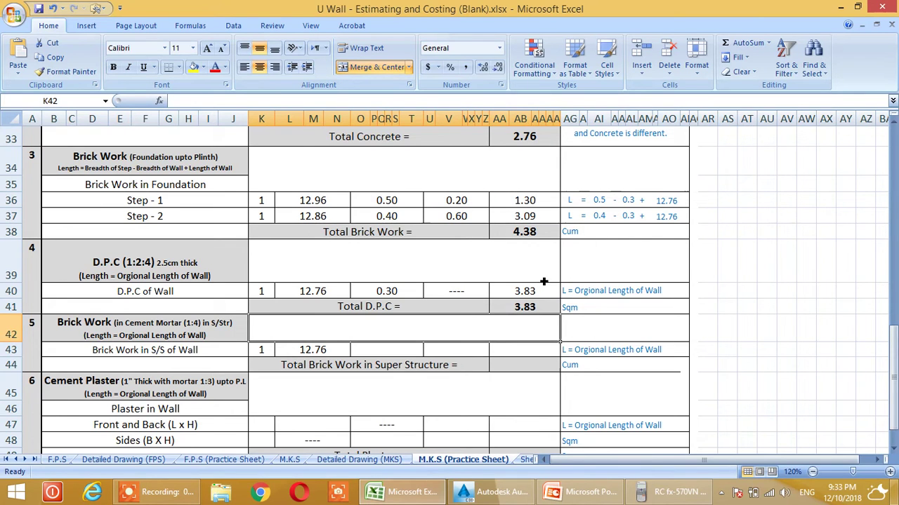
# - Enter the superstructure brick work's breadth in O43 as the cross section's superstructure width in metres, =G5/100
pyautogui.scroll(-1, 380, 325)
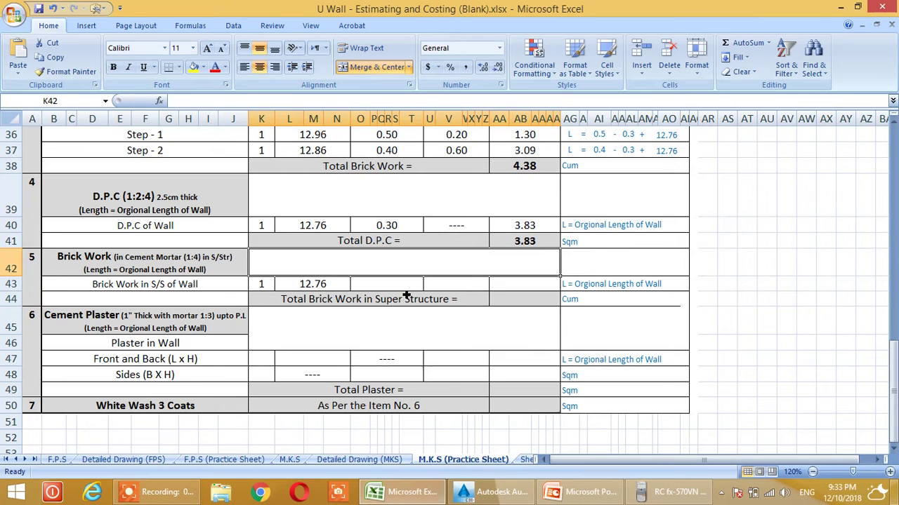
pyautogui.click(382, 288)
pyautogui.write('=')
pyautogui.scroll(11, 381, 292)
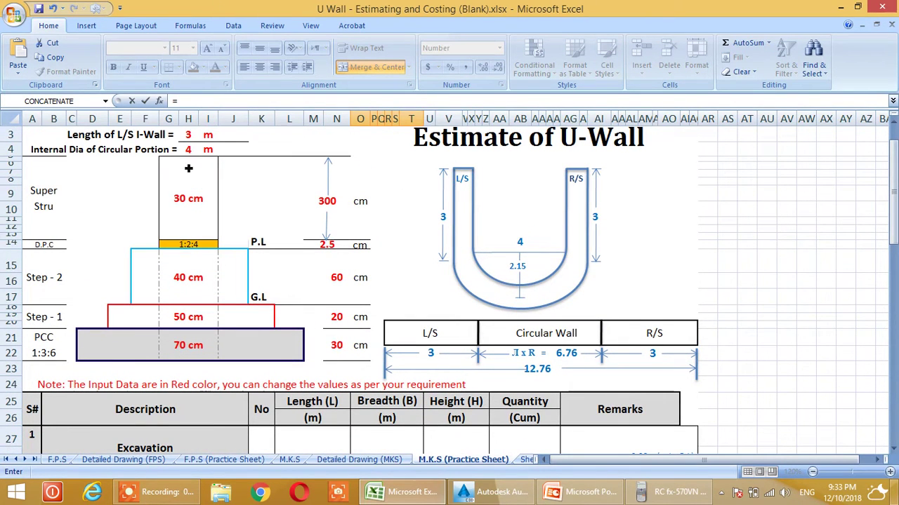
pyautogui.click(193, 206)
pyautogui.write('/100')
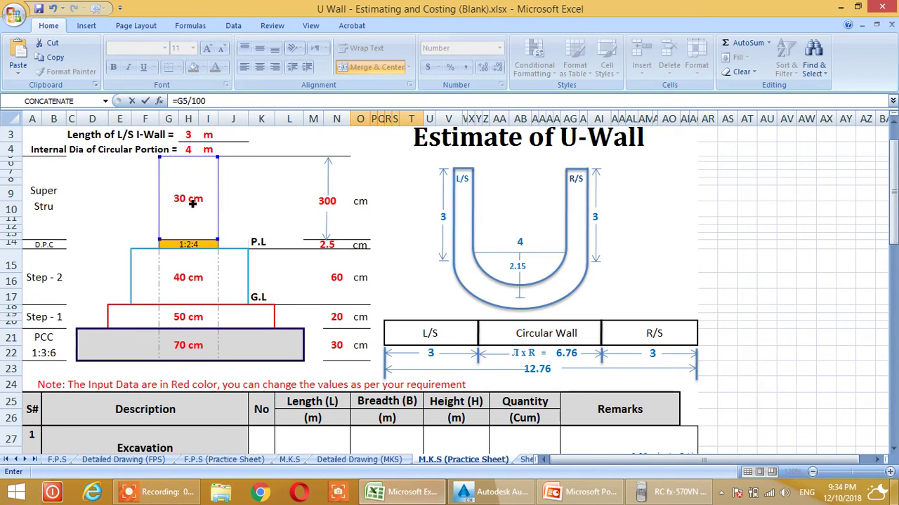
pyautogui.press('Return')
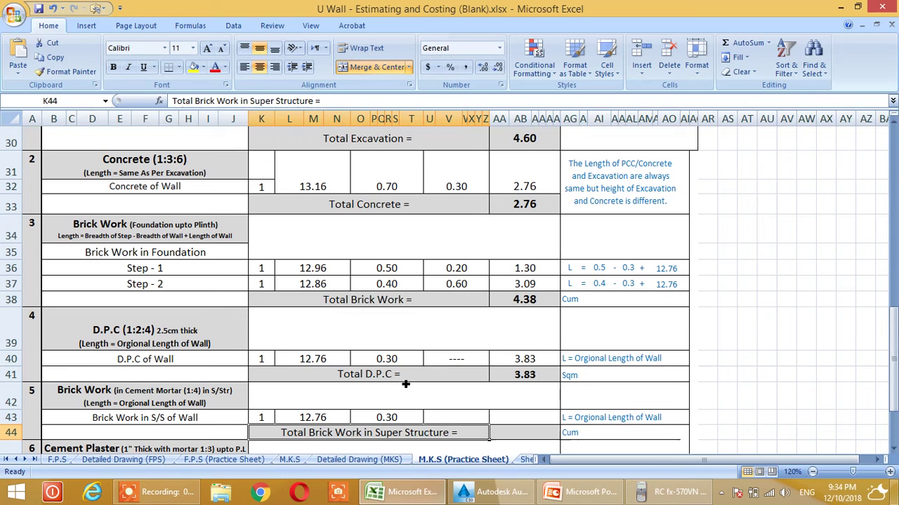
# - Enter the superstructure brick work's height in U43 as the cross section's 300 cm superstructure height converted to metres
pyautogui.click(445, 418)
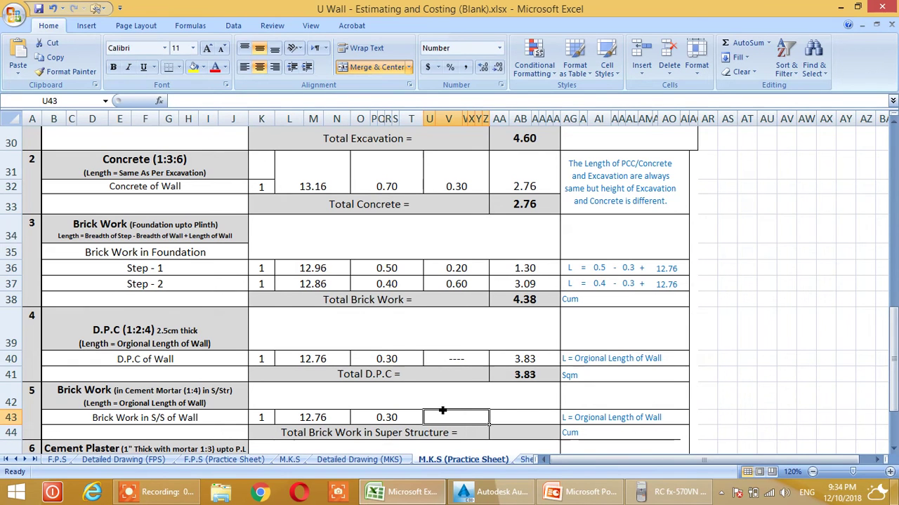
pyautogui.write('=')
pyautogui.scroll(9, 367, 425)
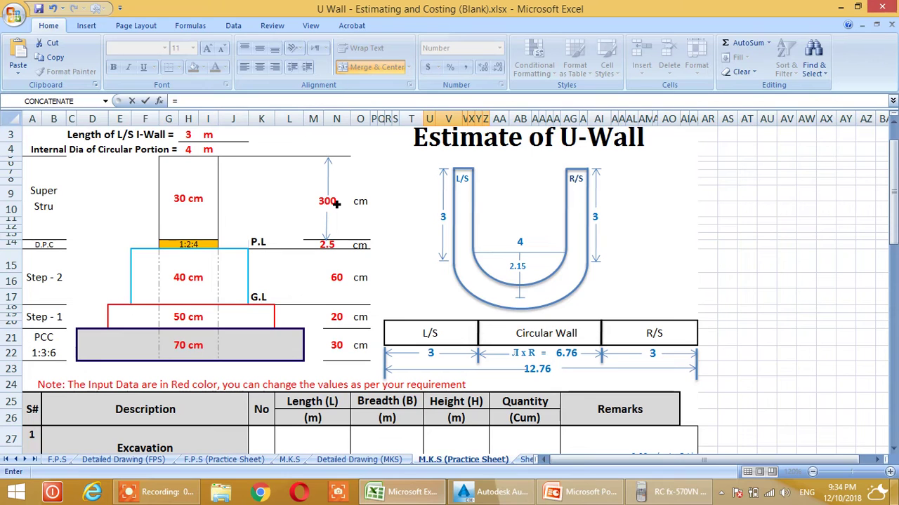
pyautogui.click(337, 204)
pyautogui.write('/')
pyautogui.press('Return')
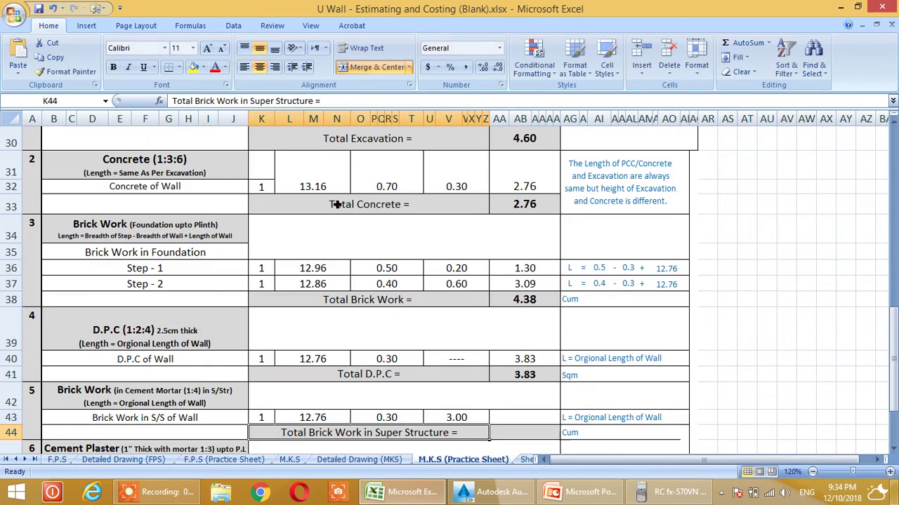
# - Calculate the Brick Work in S/S of Wall quantity in AA43 by multiplying height, breadth, length and number, =U43*O43*L43*K43
pyautogui.scroll(-1, 383, 337)
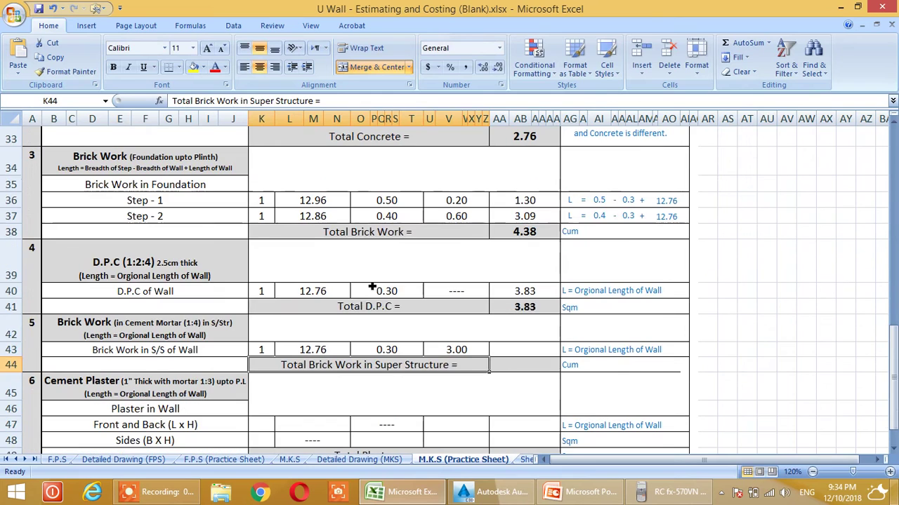
pyautogui.click(456, 351)
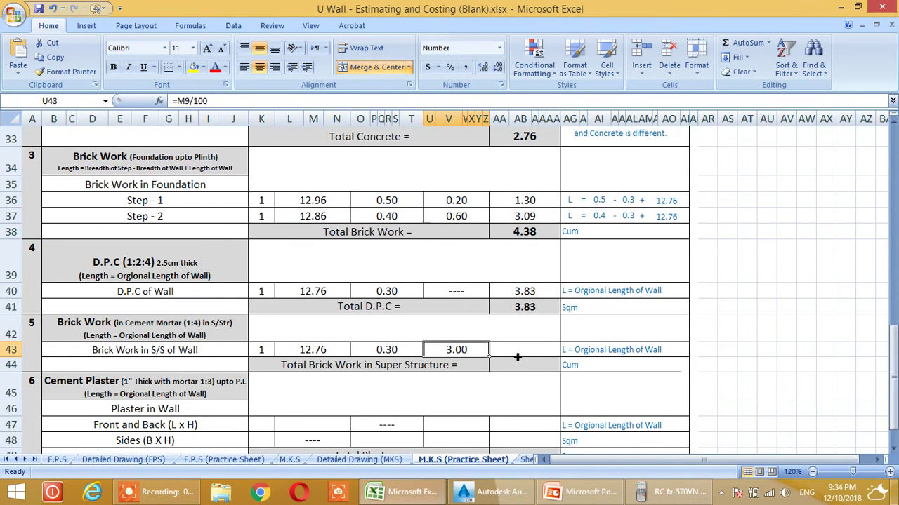
pyautogui.click(517, 356)
pyautogui.write('=')
pyautogui.click(460, 351)
pyautogui.write('*')
pyautogui.click(389, 349)
pyautogui.write('*')
pyautogui.click(309, 350)
pyautogui.write('*')
pyautogui.click(264, 352)
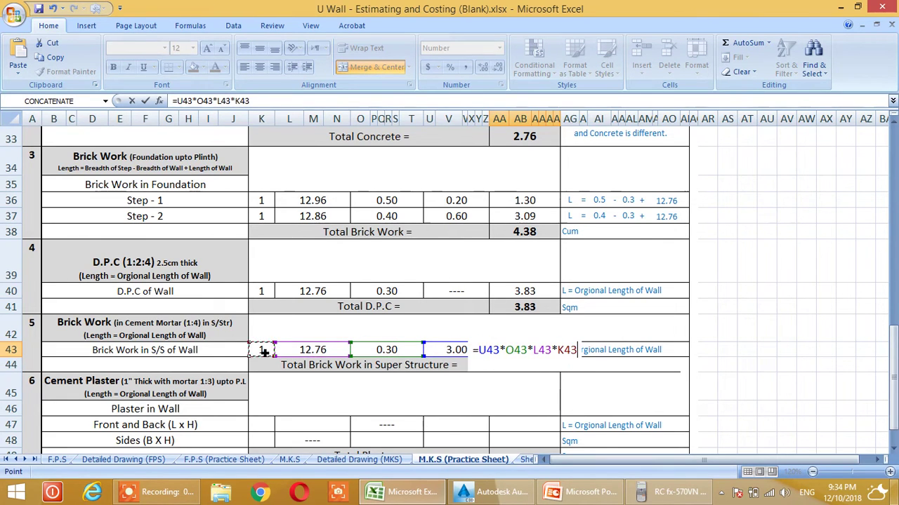
pyautogui.press('Return')
# - Set Total Brick Work in Super Structure in AA44 equal to the superstructure brick work quantity, =AA43
pyautogui.write('=')
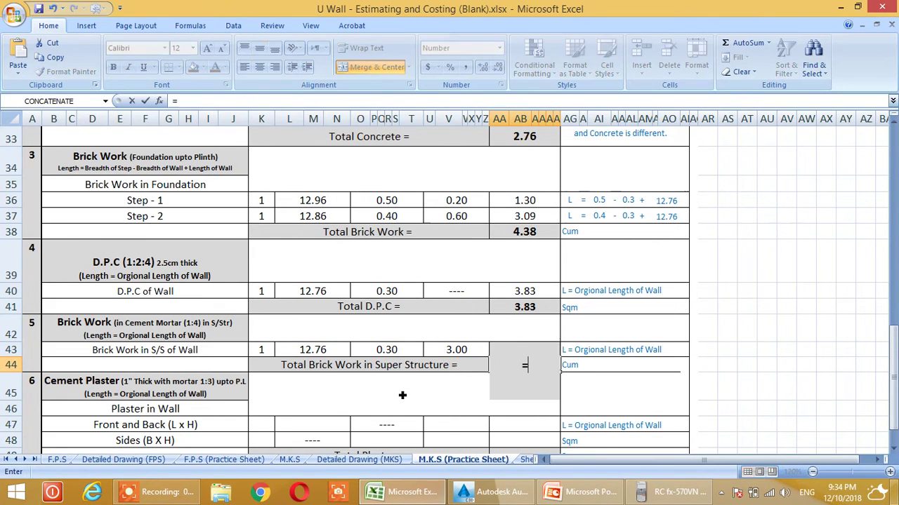
pyautogui.press('Escape')
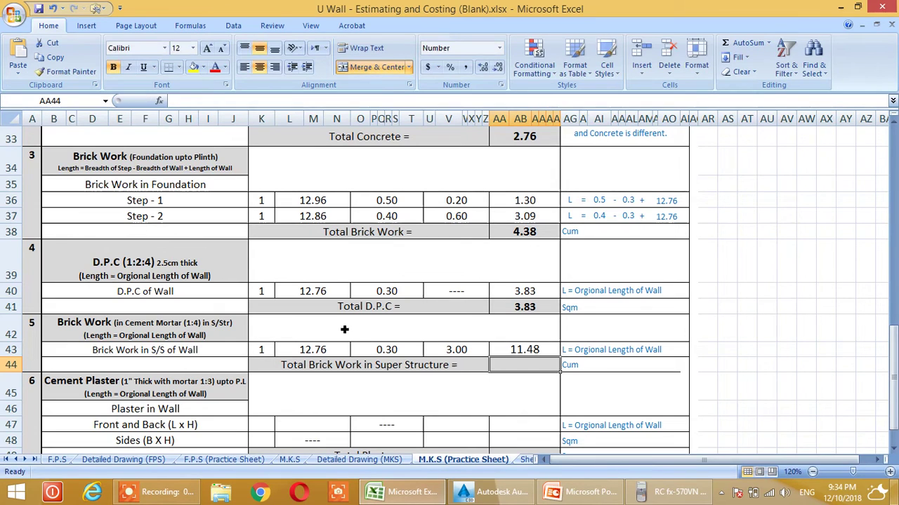
pyautogui.click(256, 106)
pyautogui.write('=')
pyautogui.click(512, 347)
pyautogui.press('Return')
pyautogui.click(387, 411)
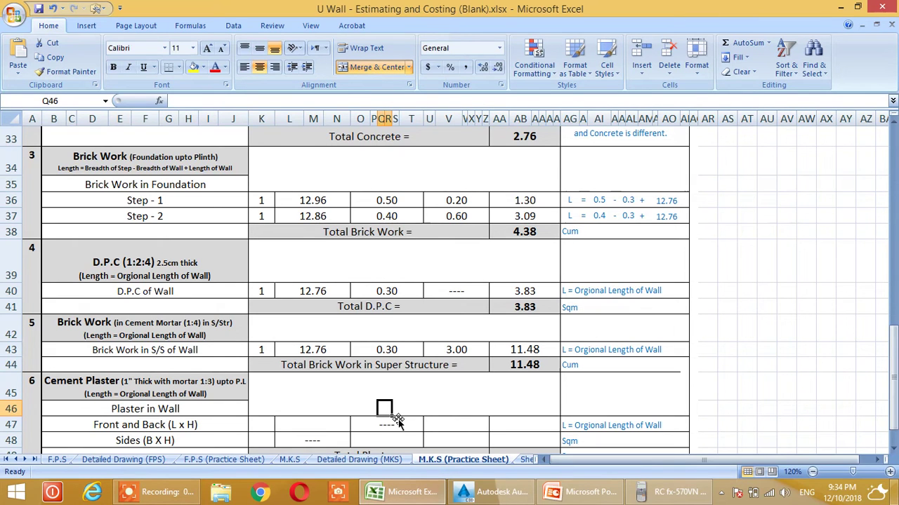
pyautogui.scroll(2, 396, 420)
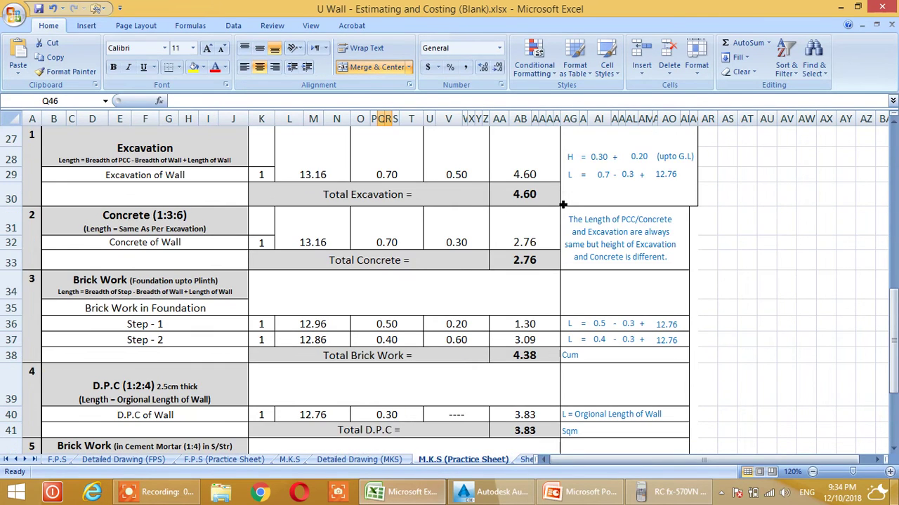
pyautogui.scroll(-1, 537, 270)
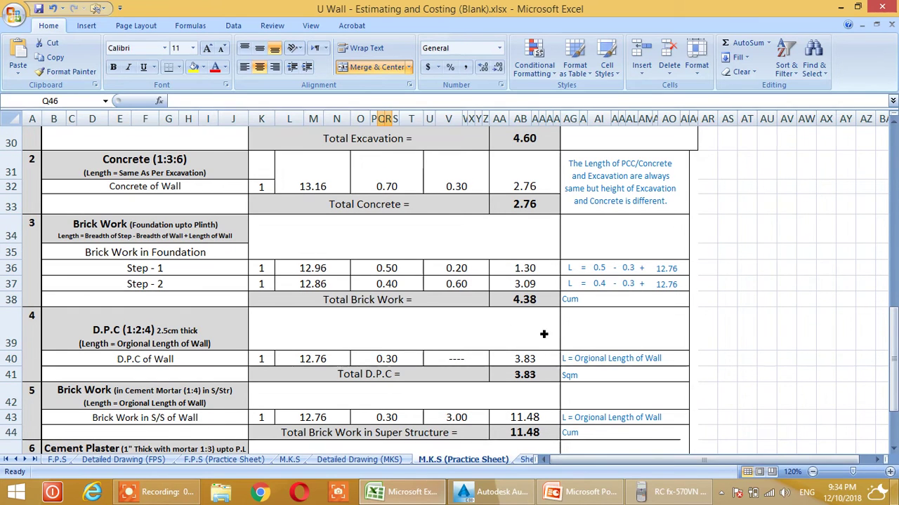
pyautogui.scroll(-1, 531, 303)
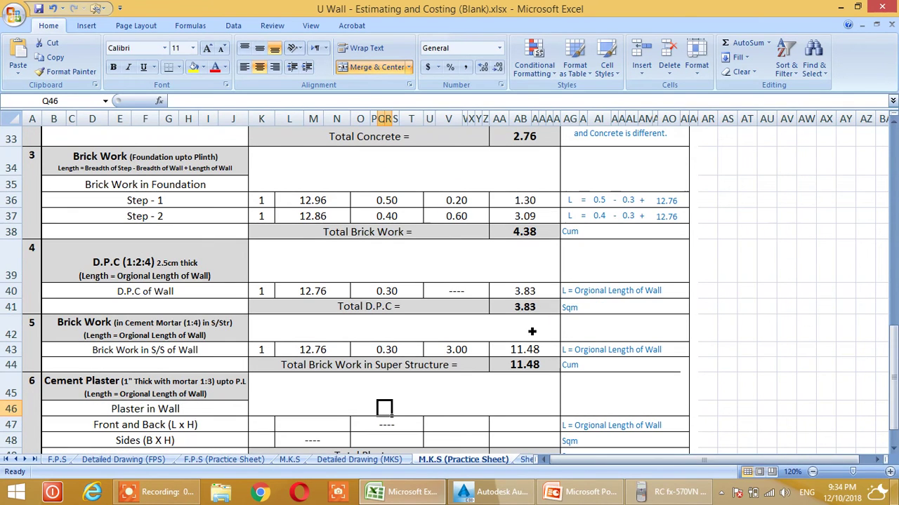
pyautogui.scroll(-1, 537, 323)
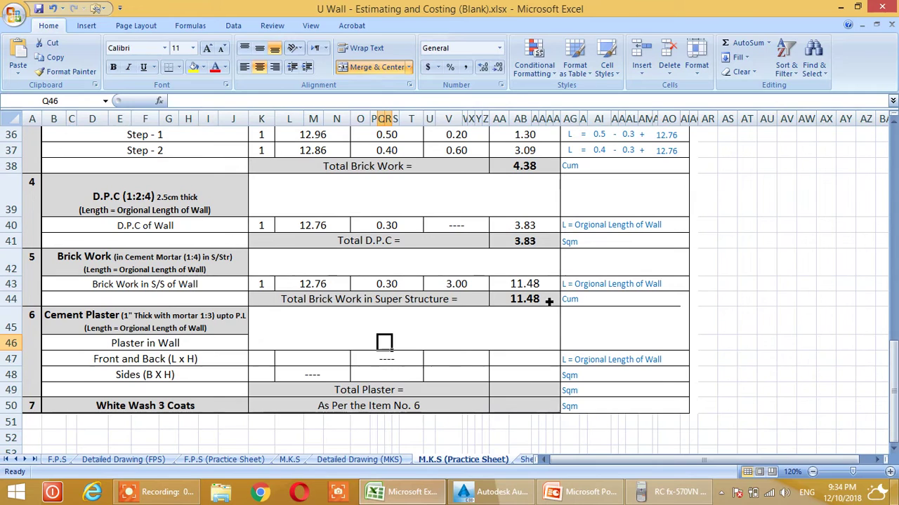
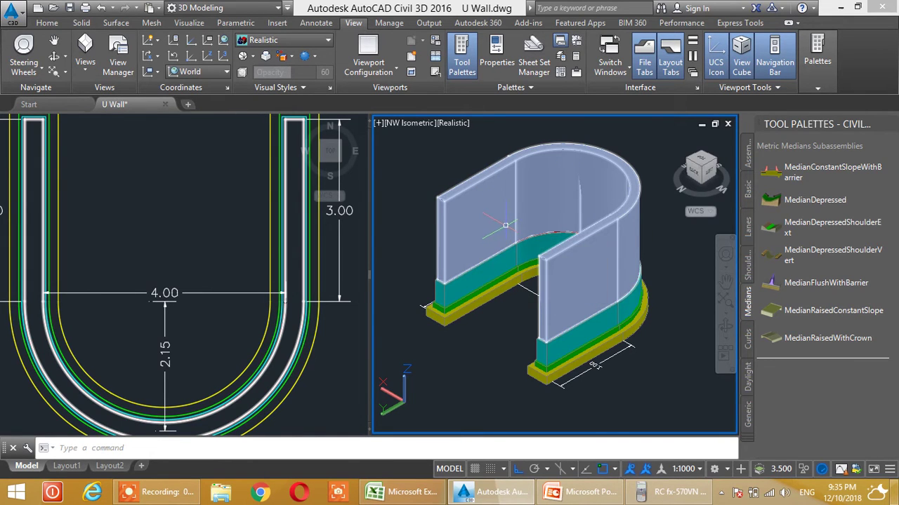
# - In the AutoCAD Civil 3D drawing, examine the U-wall model's inner and outer faces in NW and SW isometric views
pyautogui.click(89, 71)
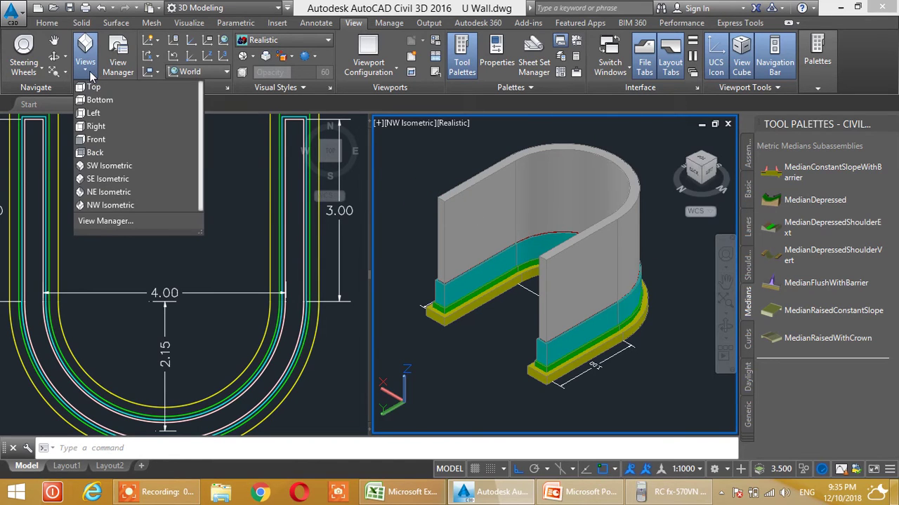
pyautogui.click(112, 200)
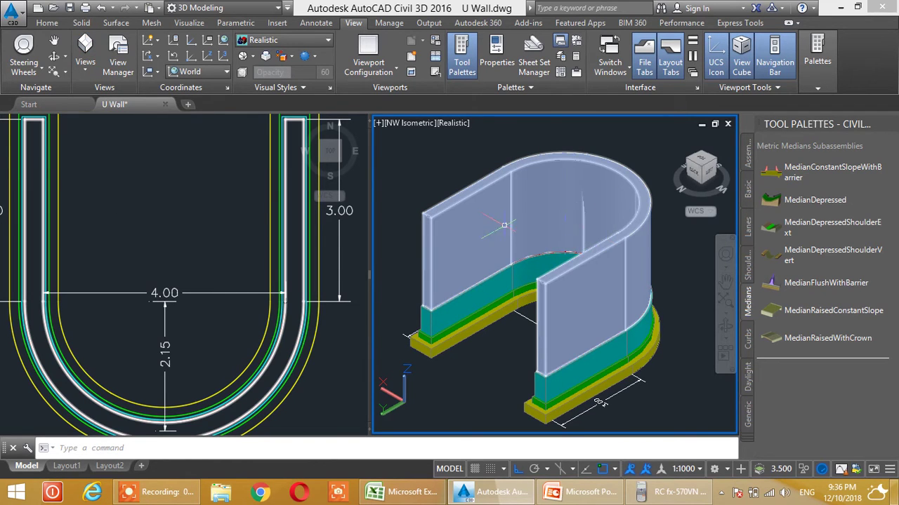
pyautogui.click(89, 73)
pyautogui.click(123, 167)
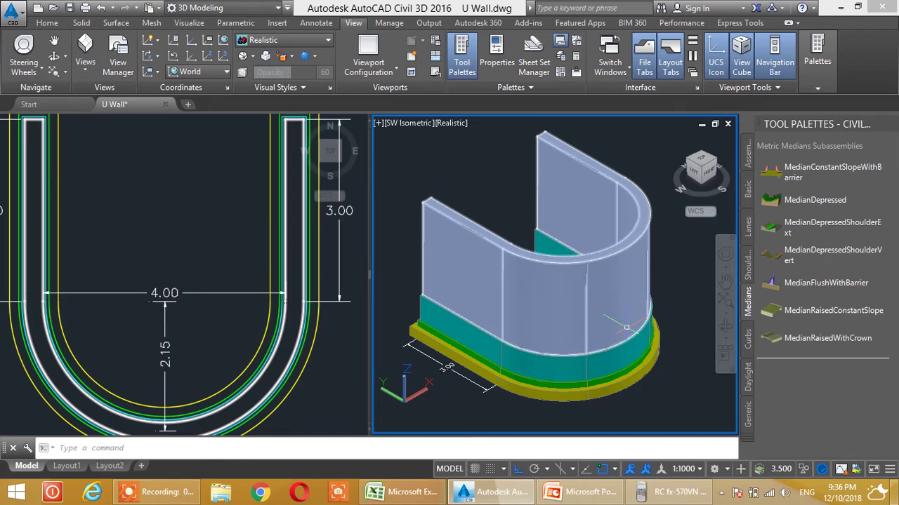
pyautogui.moveTo(617, 286)
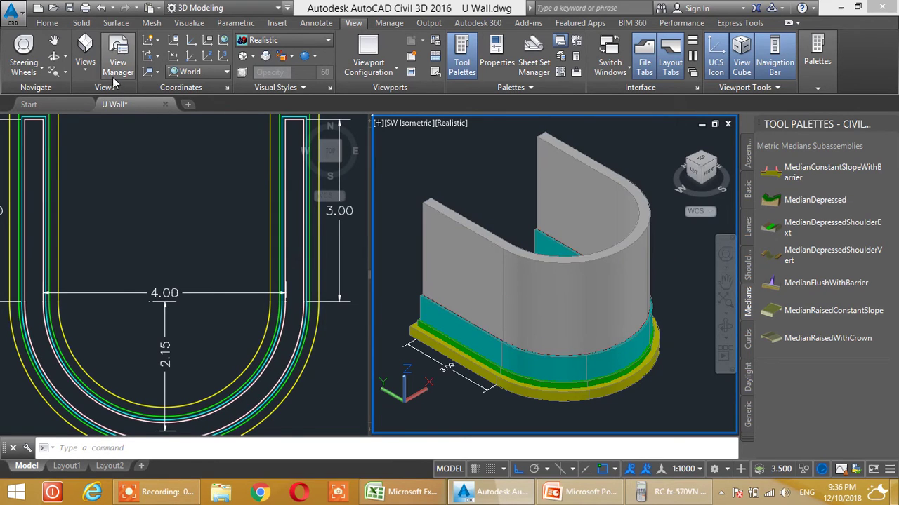
pyautogui.click(85, 65)
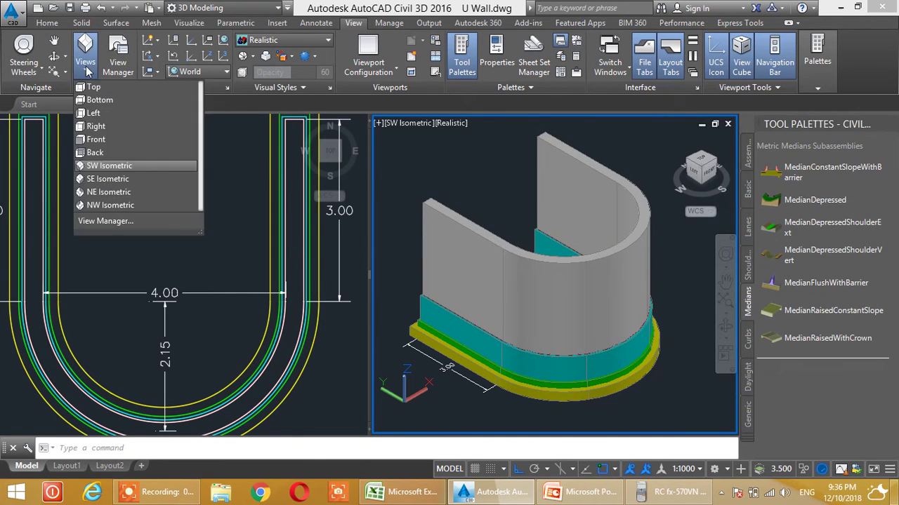
pyautogui.click(107, 205)
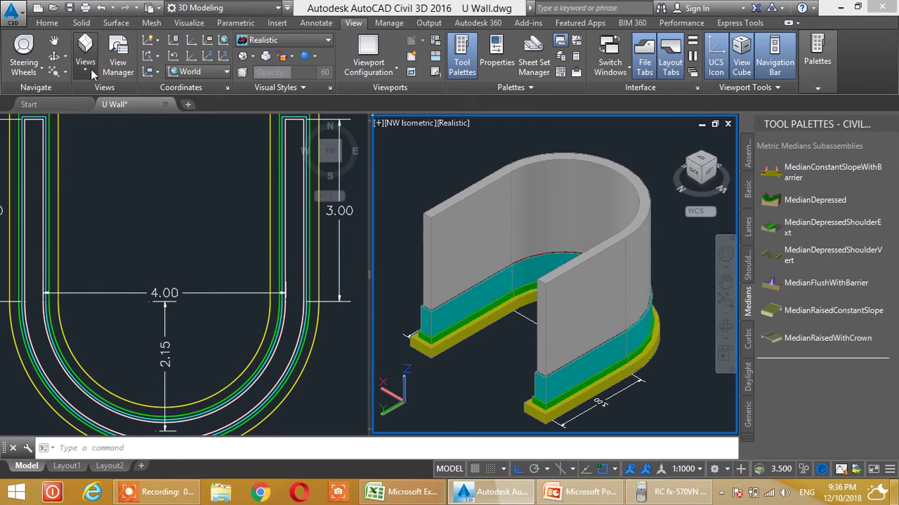
# - Examine the U-wall model's elevations in the Front and Back views to identify the faces for plastering
pyautogui.click(89, 68)
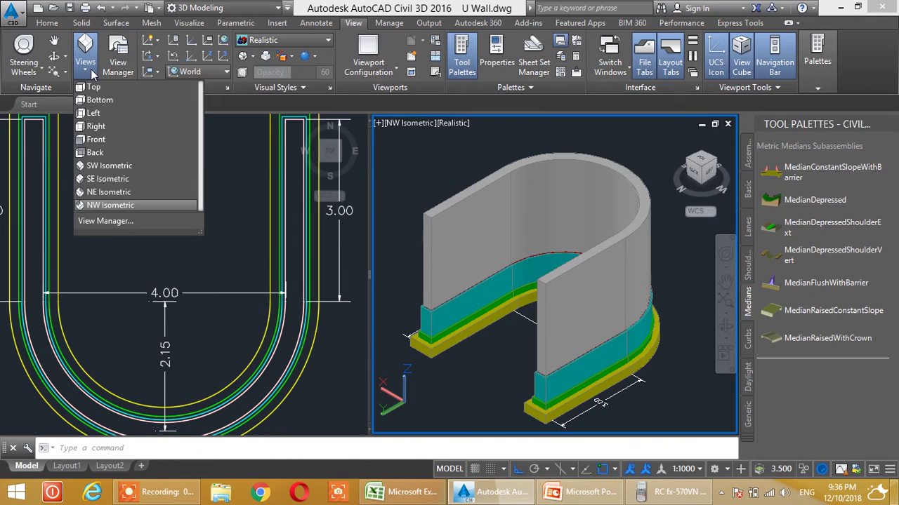
pyautogui.click(108, 139)
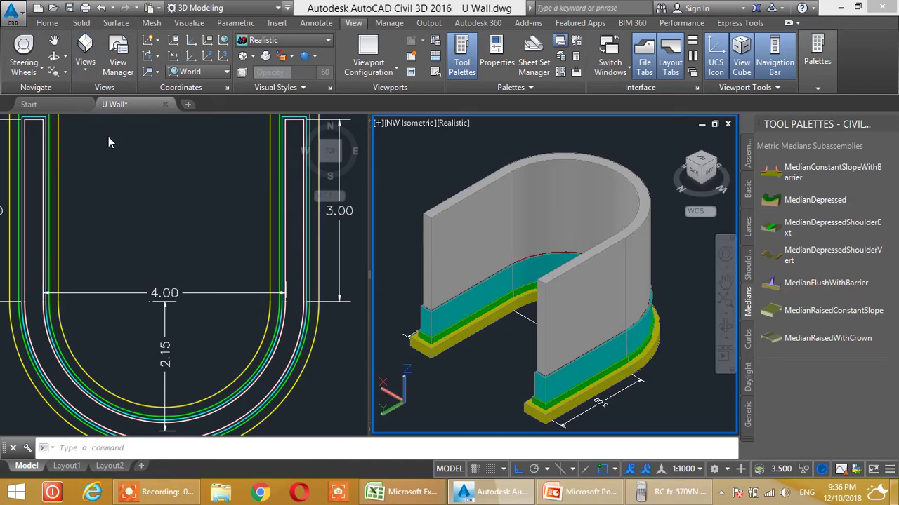
pyautogui.click(87, 67)
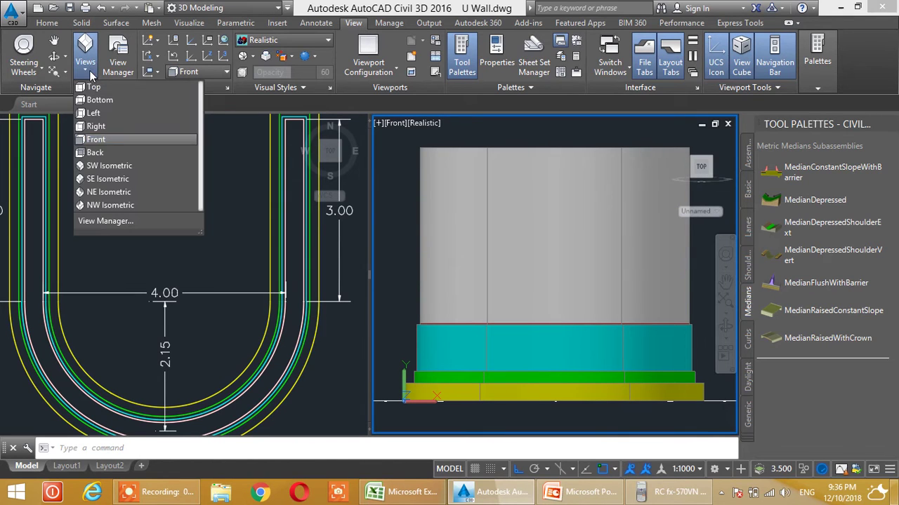
pyautogui.click(95, 152)
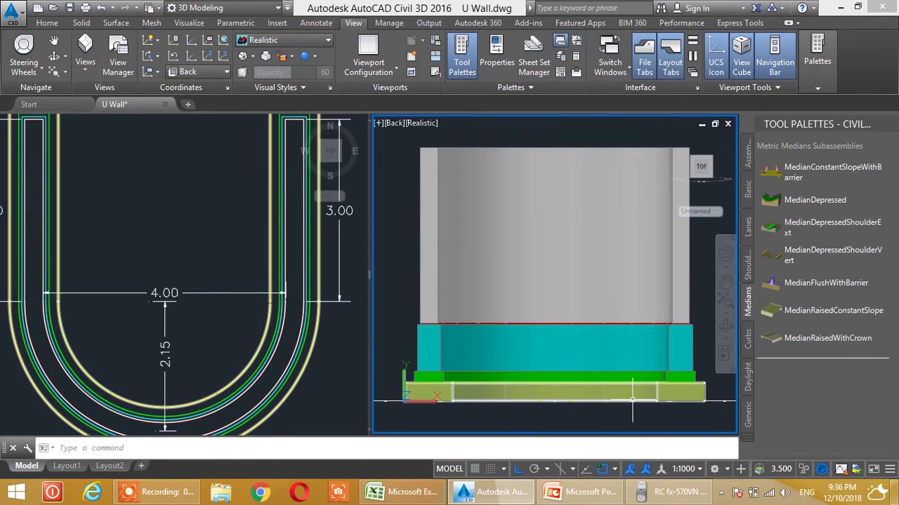
pyautogui.moveTo(499, 274); pyautogui.dragTo(506, 271)
pyautogui.scroll(3, 595, 285)
pyautogui.scroll(-4, 595, 286)
pyautogui.moveTo(596, 287); pyautogui.dragTo(594, 289)
pyautogui.press('Escape')
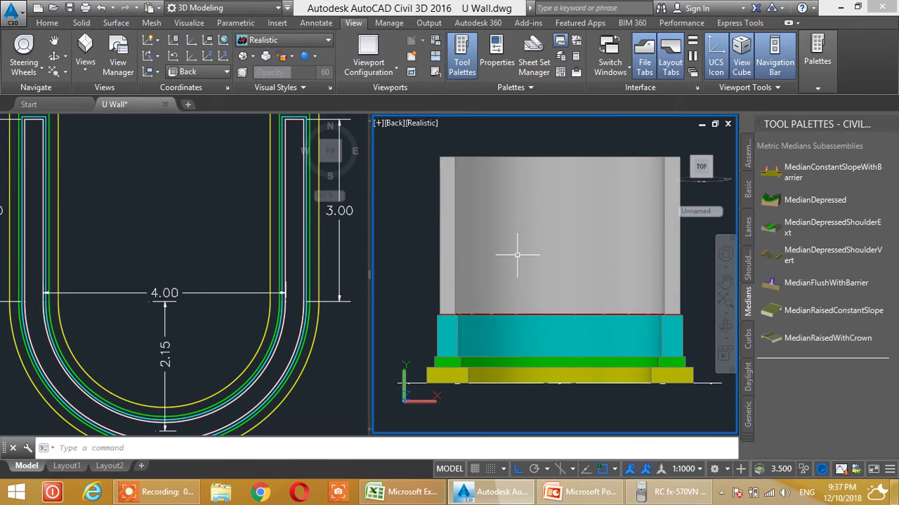
# - Inspect the U-wall's end face, D.P.C level and stepped foundation up close in the Back view, ending on the whole wall
pyautogui.click(653, 234)
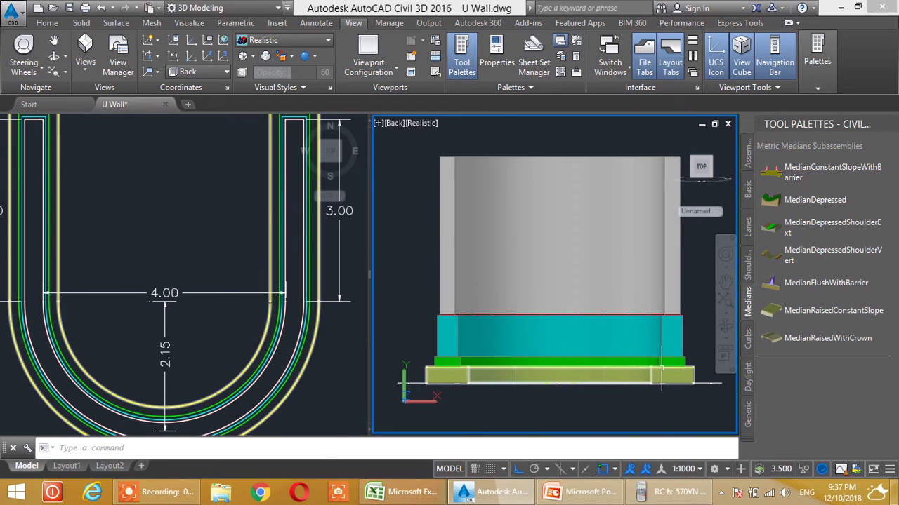
pyautogui.scroll(3, 674, 361)
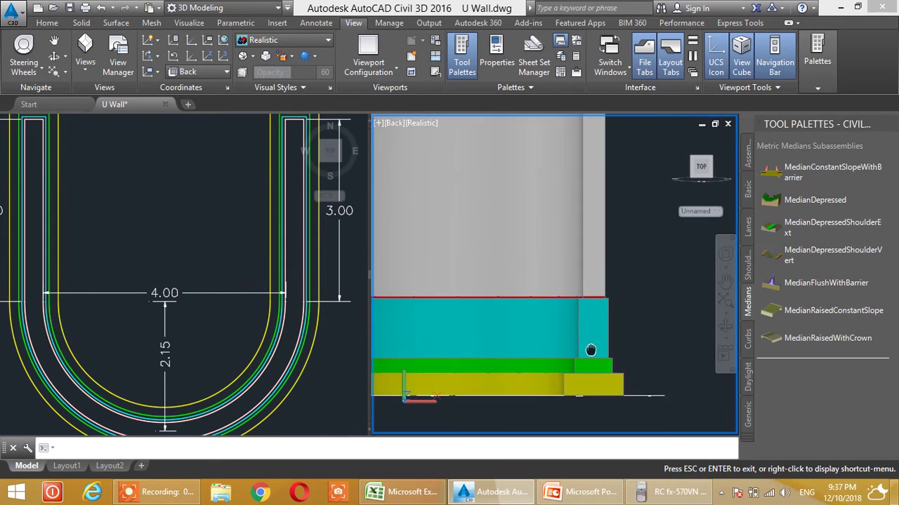
pyautogui.scroll(3, 601, 327)
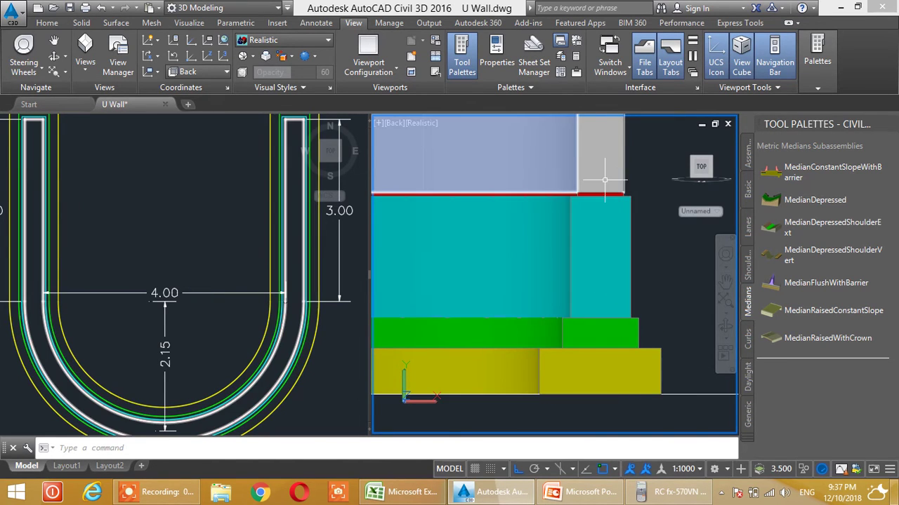
pyautogui.moveTo(605, 199); pyautogui.dragTo(608, 289)
pyautogui.scroll(-2, 612, 248)
pyautogui.press('Escape')
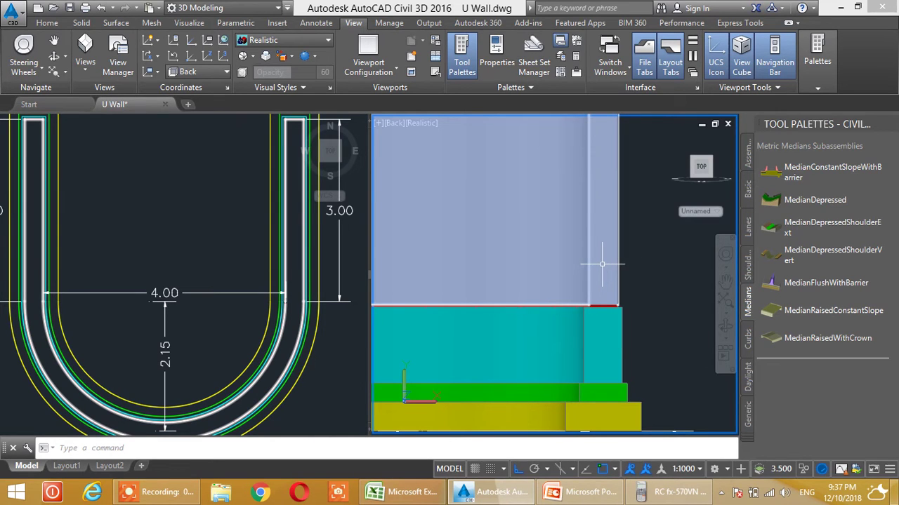
pyautogui.write('p')
pyautogui.press('Return')
pyautogui.moveTo(607, 236); pyautogui.dragTo(693, 257)
pyautogui.moveTo(466, 238); pyautogui.dragTo(523, 256)
pyautogui.scroll(-2, 579, 247)
pyautogui.press('Escape')
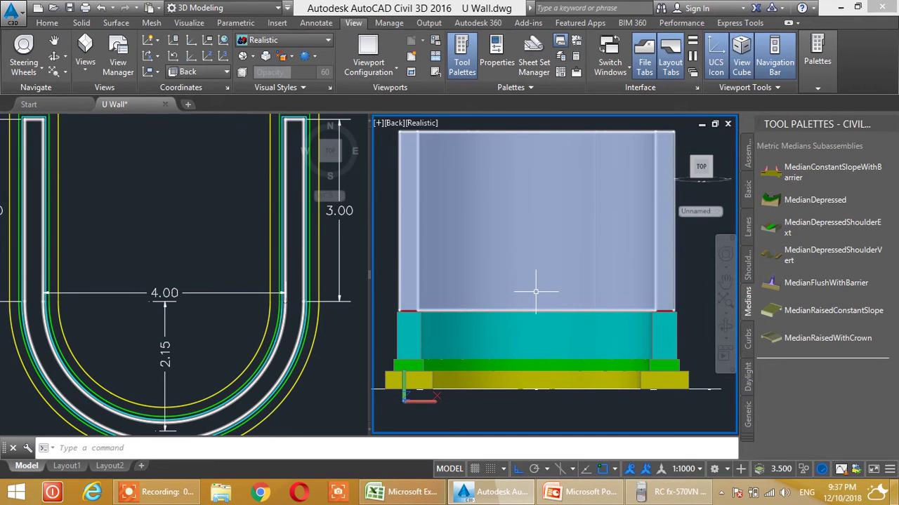
# - Back in the Excel practice sheet, enter the Front and Back plaster length in L47 as the wall's total length, =AB23
pyautogui.click(416, 494)
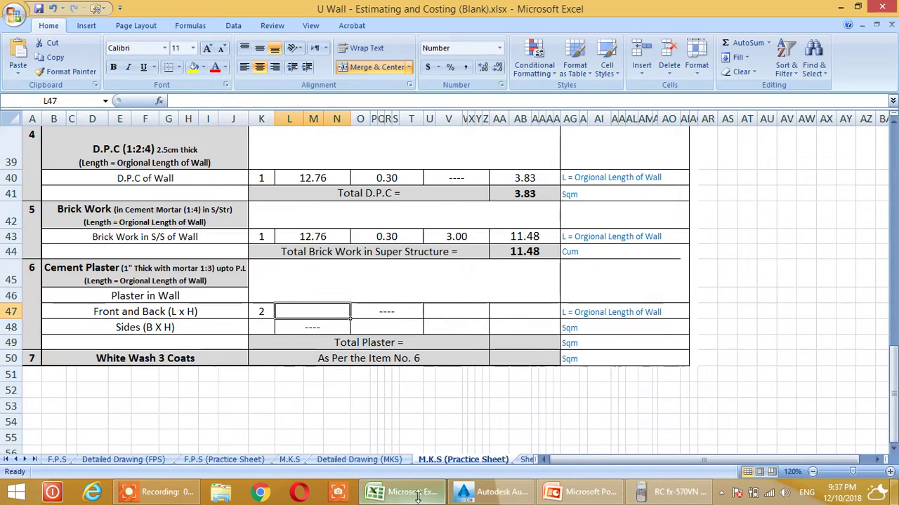
pyautogui.click(209, 316)
pyautogui.click(300, 317)
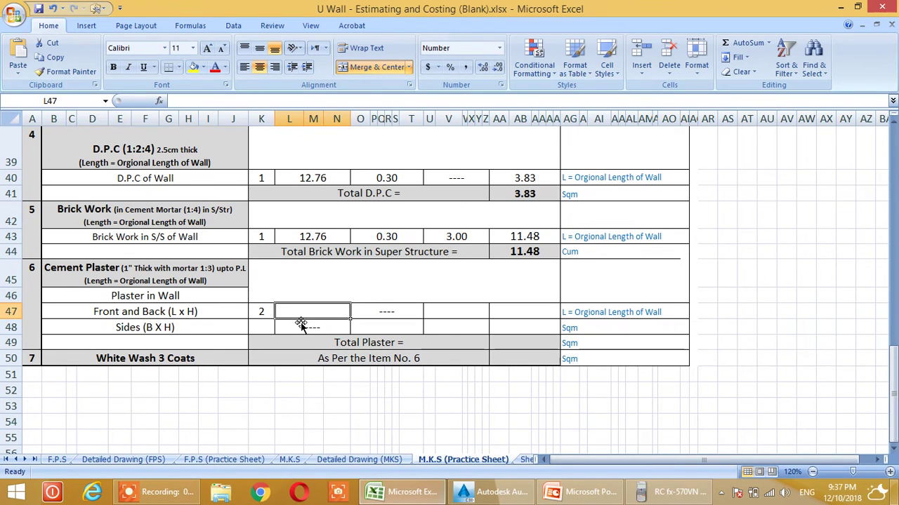
pyautogui.scroll(7, 459, 407)
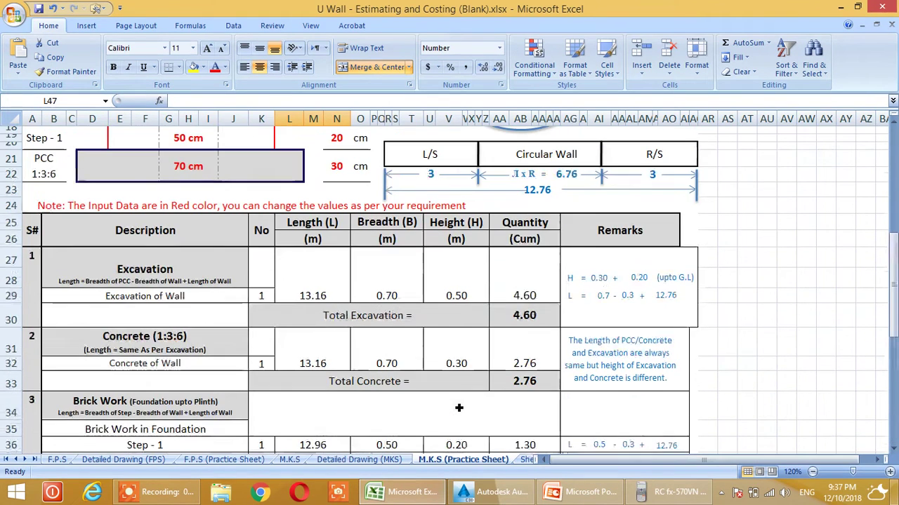
pyautogui.scroll(-5, 303, 372)
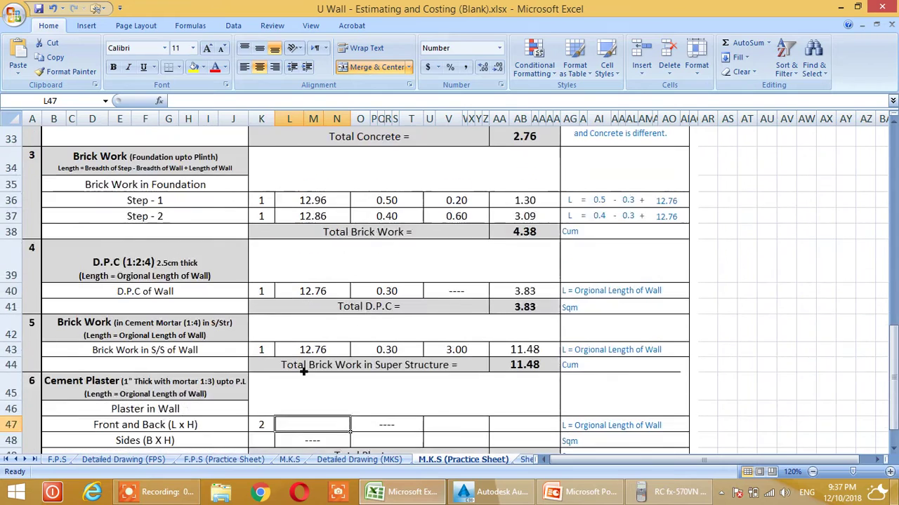
pyautogui.scroll(-1, 295, 426)
pyautogui.write('=')
pyautogui.scroll(3, 411, 386)
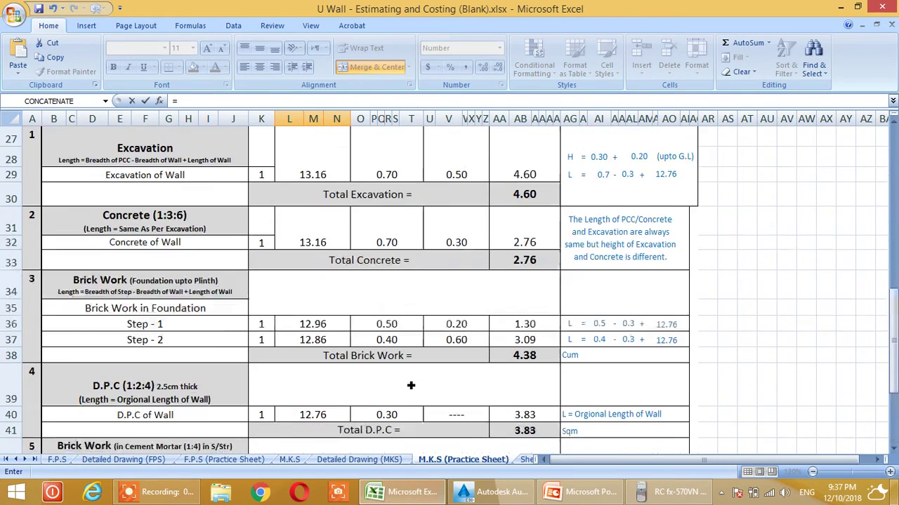
pyautogui.scroll(5, 411, 386)
pyautogui.click(535, 276)
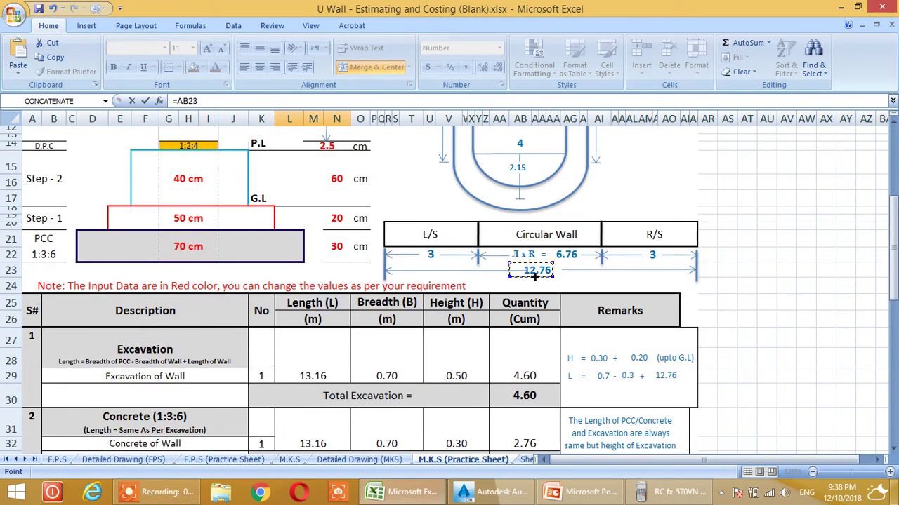
pyautogui.press('Return')
pyautogui.scroll(-2, 523, 297)
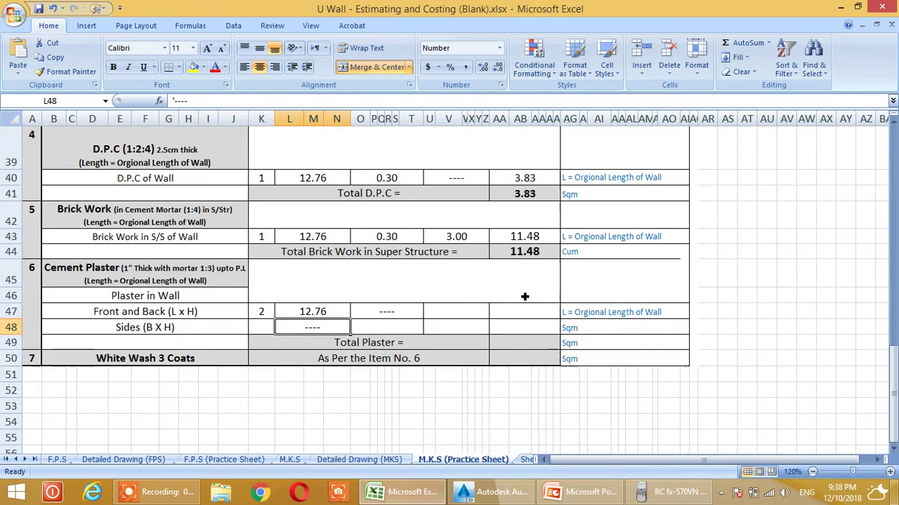
# - Enter the Front and Back plaster height in U47 as superstructure height plus D.P.C thickness in metres, =M9/100+M14/100
pyautogui.click(460, 317)
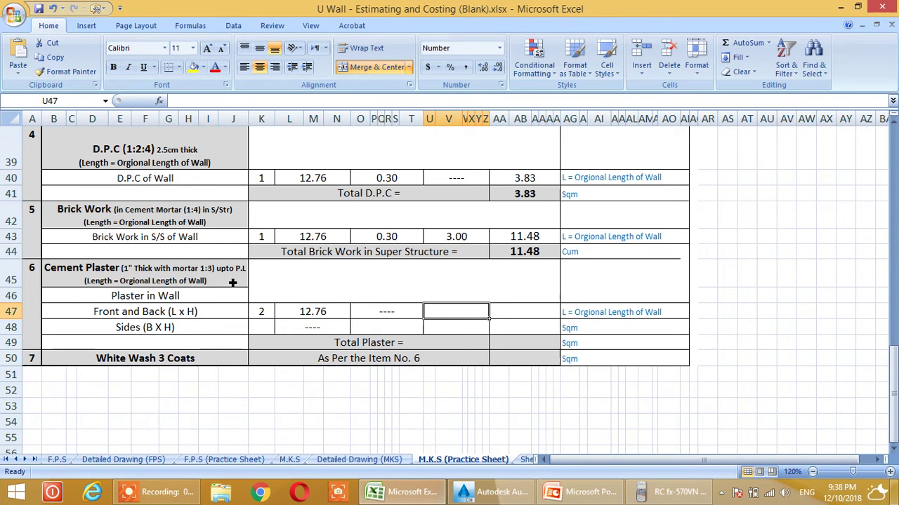
pyautogui.scroll(9, 237, 311)
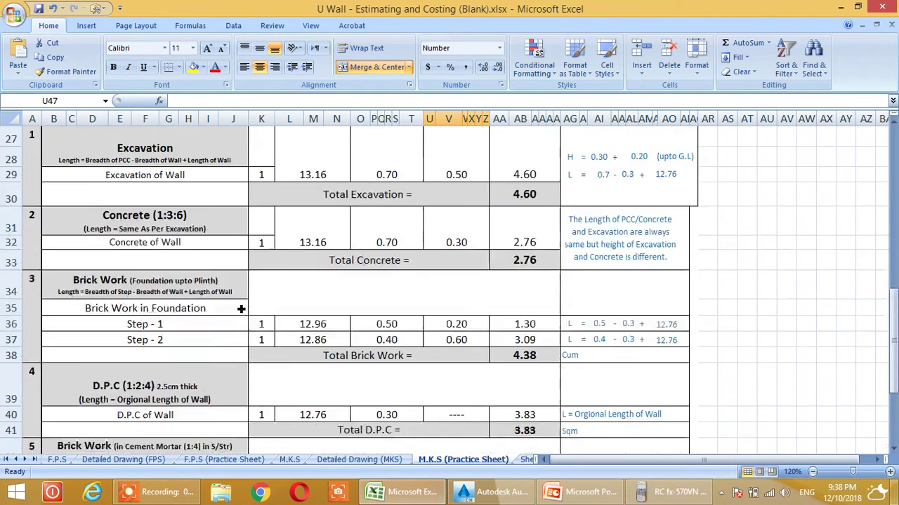
pyautogui.scroll(2, 242, 310)
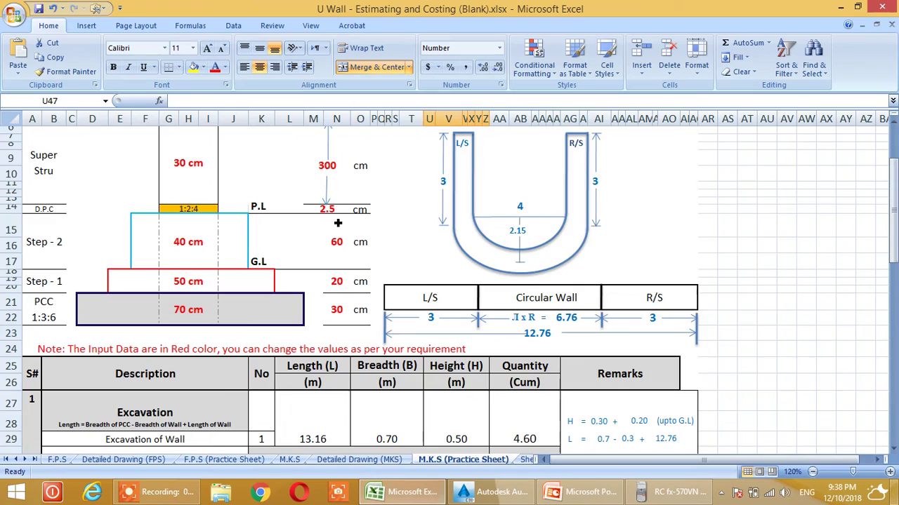
pyautogui.scroll(-10, 443, 280)
pyautogui.write('=')
pyautogui.scroll(10, 509, 373)
pyautogui.click(330, 241)
pyautogui.write('/10')
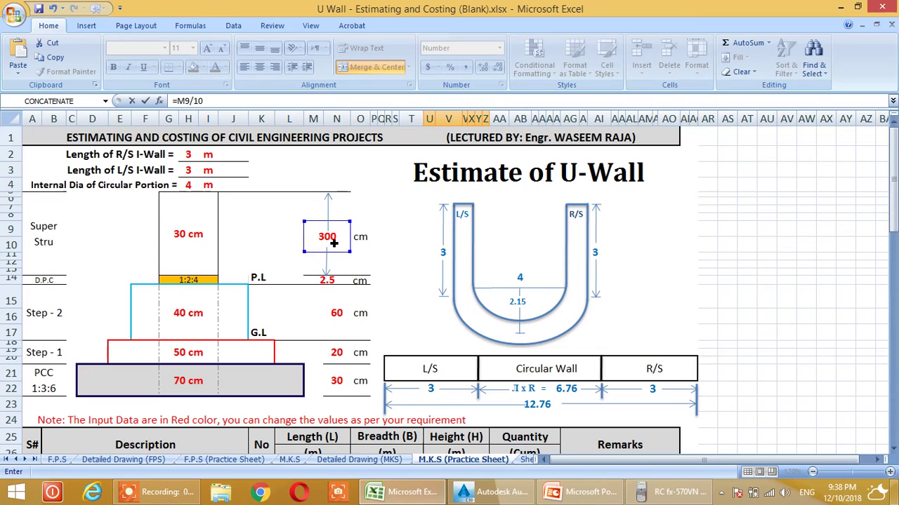
pyautogui.write('0+')
pyautogui.click(340, 283)
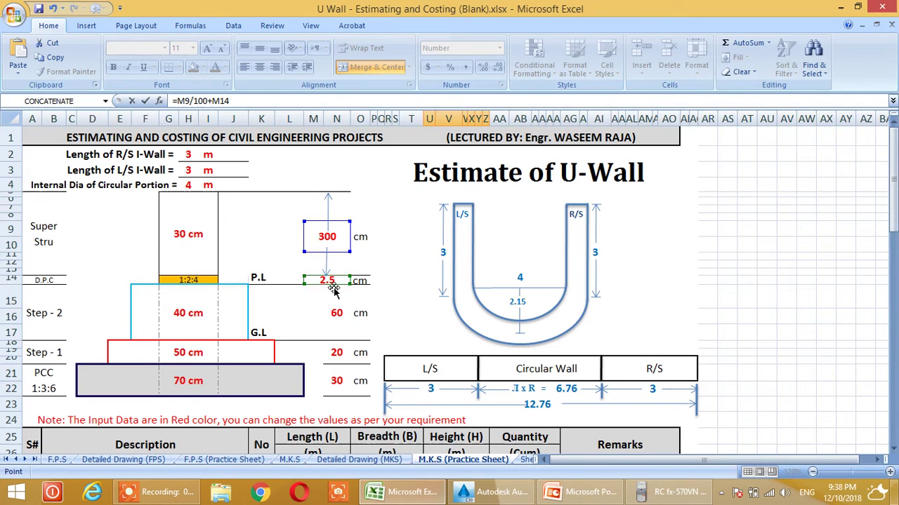
pyautogui.write('/1')
pyautogui.press('Return')
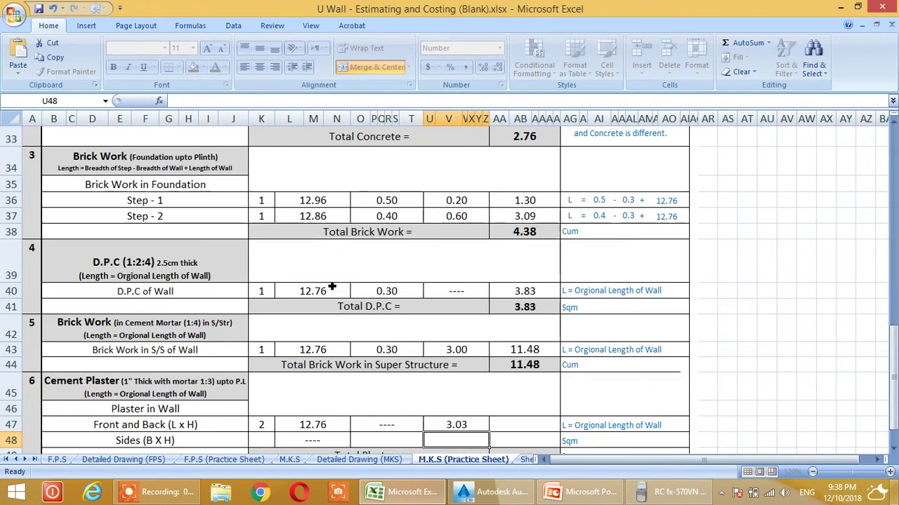
# - Enter 2 as the number of faces for the Sides (B X H) plaster row in K48
pyautogui.scroll(-2, 429, 281)
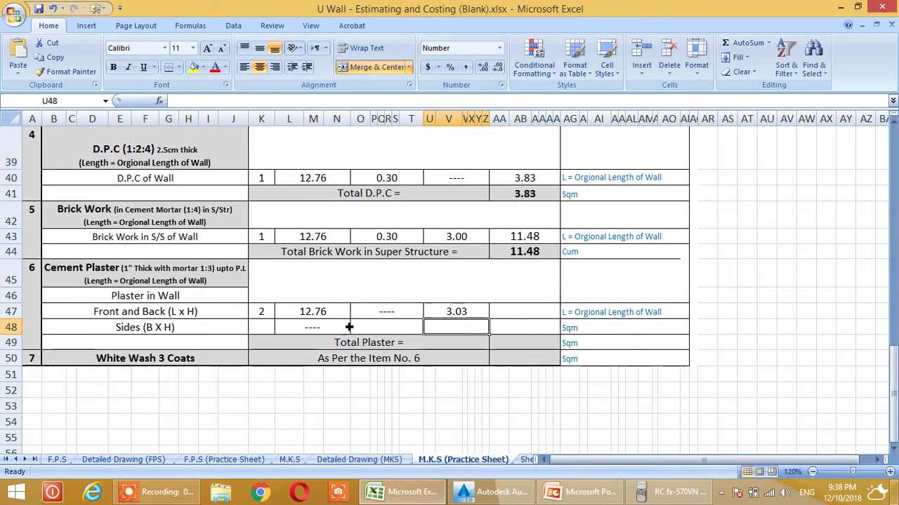
pyautogui.click(271, 330)
pyautogui.write('2')
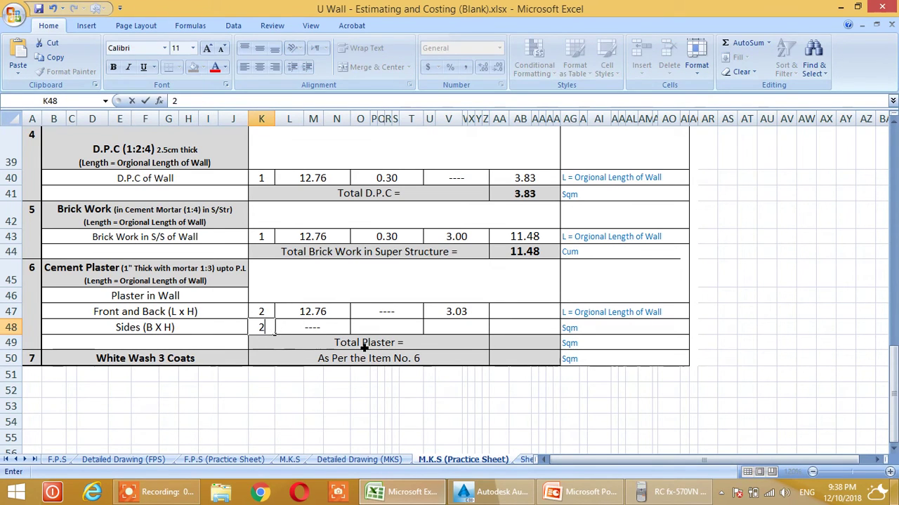
pyautogui.click(312, 372)
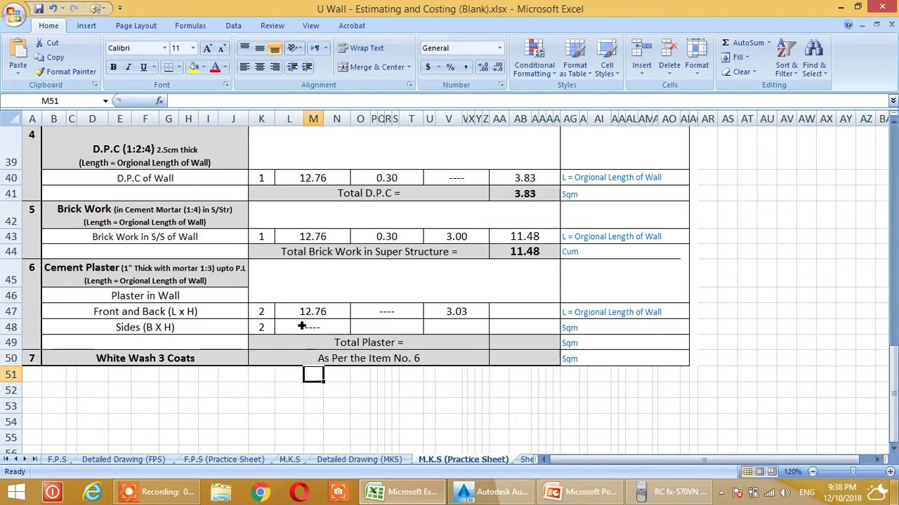
# - Enter the Sides plaster breadth in O48 from the superstructure wall width in G5, converted from centimetres to metres
pyautogui.scroll(10, 414, 329)
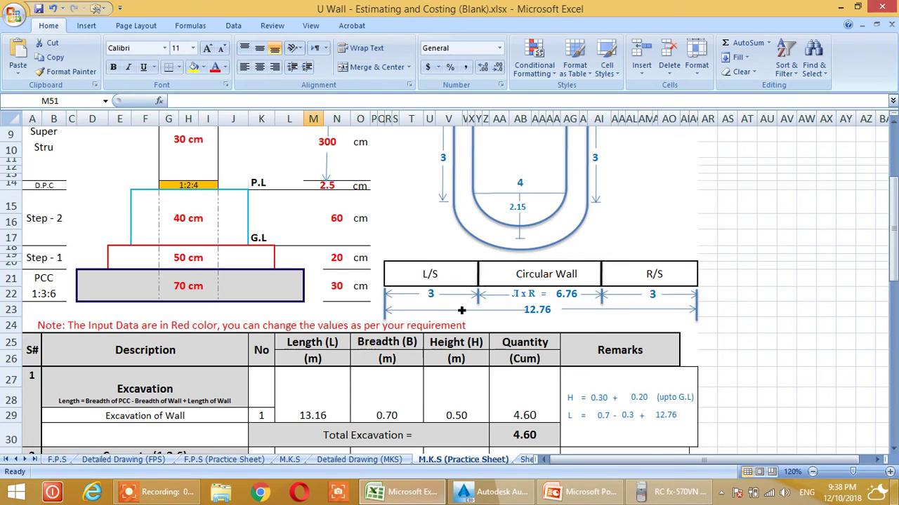
pyautogui.scroll(-11, 461, 309)
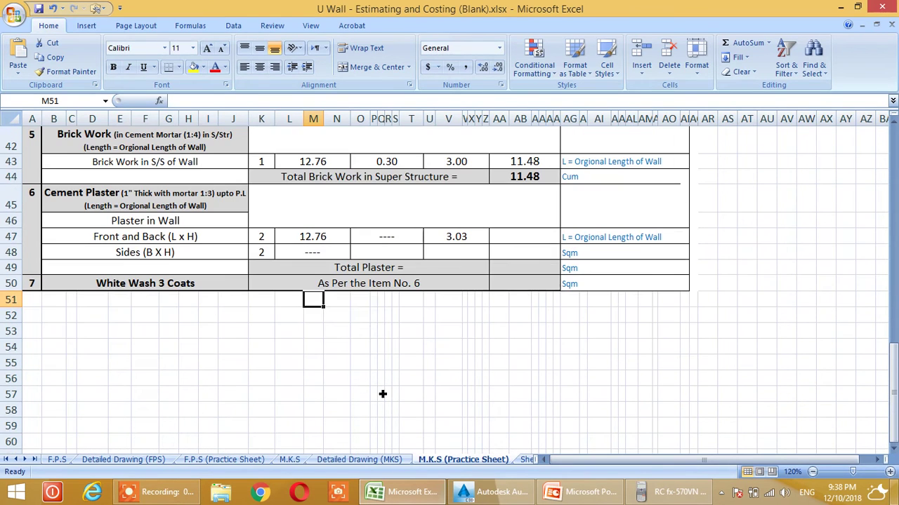
pyautogui.click(389, 258)
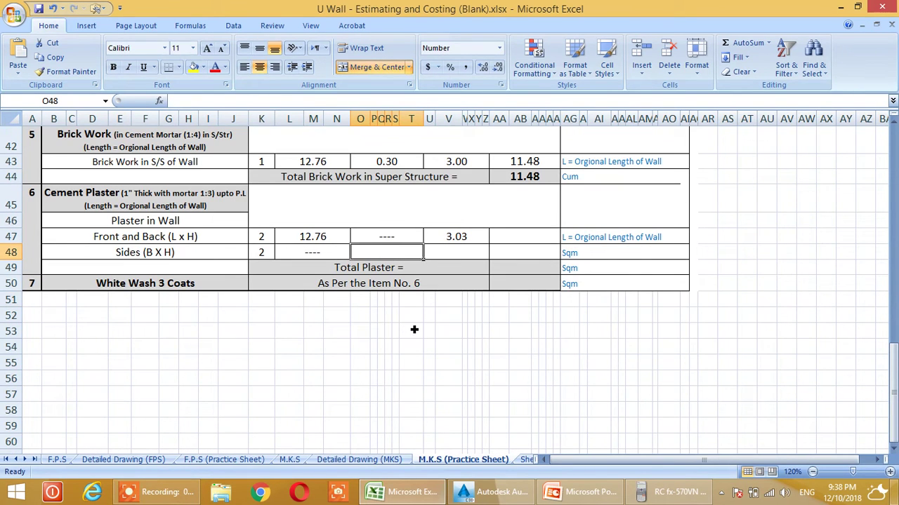
pyautogui.write('=')
pyautogui.scroll(11, 372, 415)
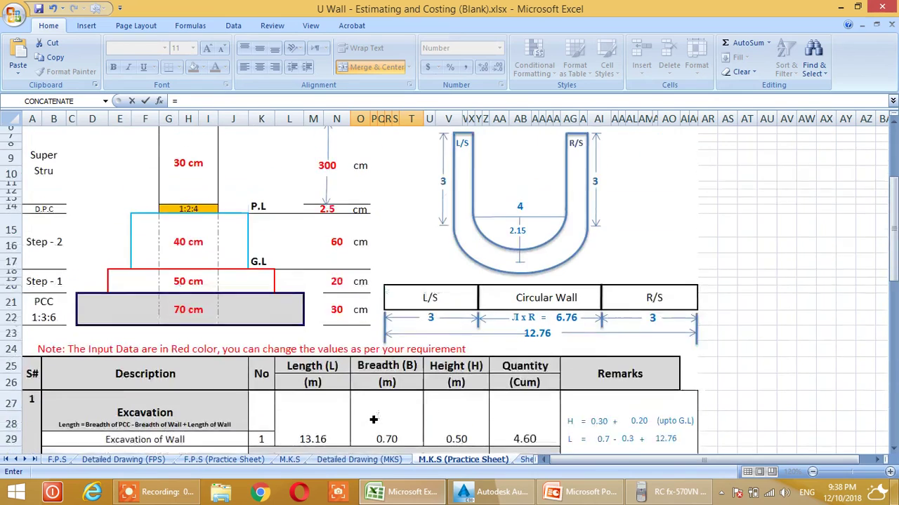
pyautogui.scroll(2, 374, 420)
pyautogui.click(184, 238)
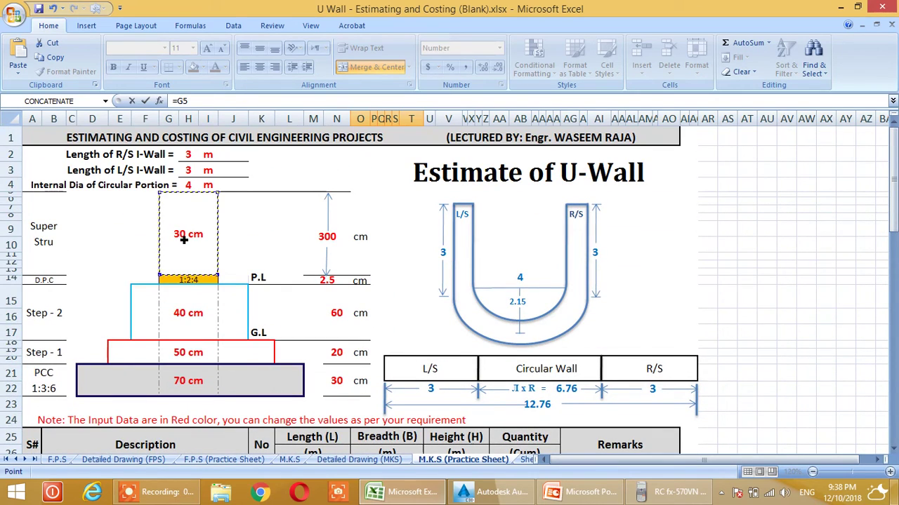
pyautogui.press('Return')
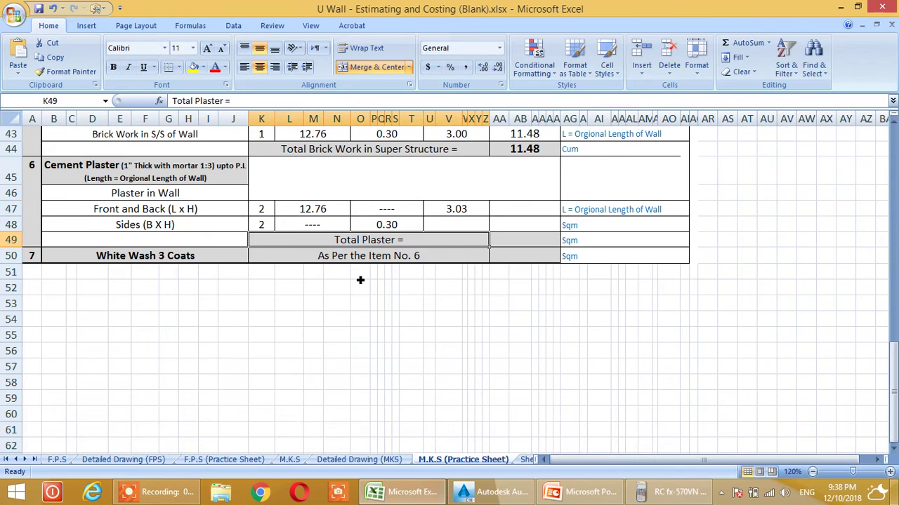
# - Enter the Sides plaster height in U48 by referencing the Front and Back height, =U47
pyautogui.click(463, 227)
pyautogui.write('=')
pyautogui.scroll(2, 453, 297)
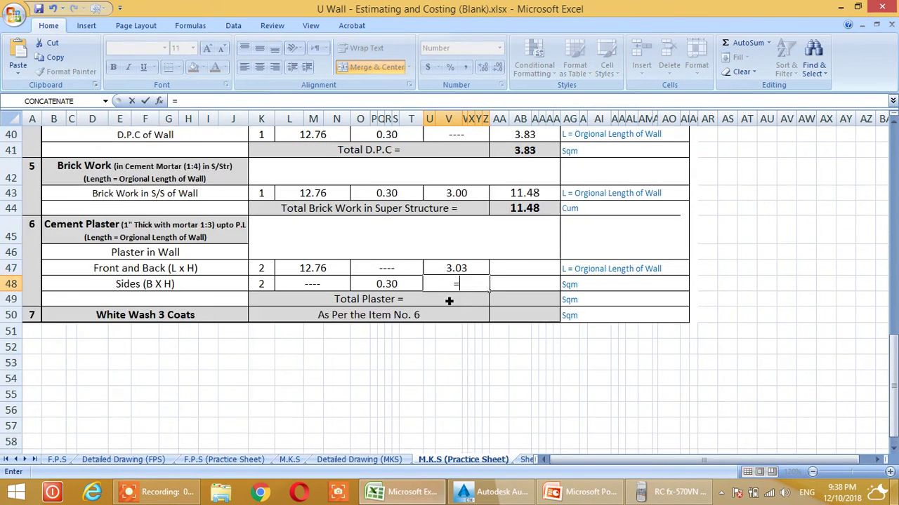
pyautogui.click(451, 344)
pyautogui.press('Return')
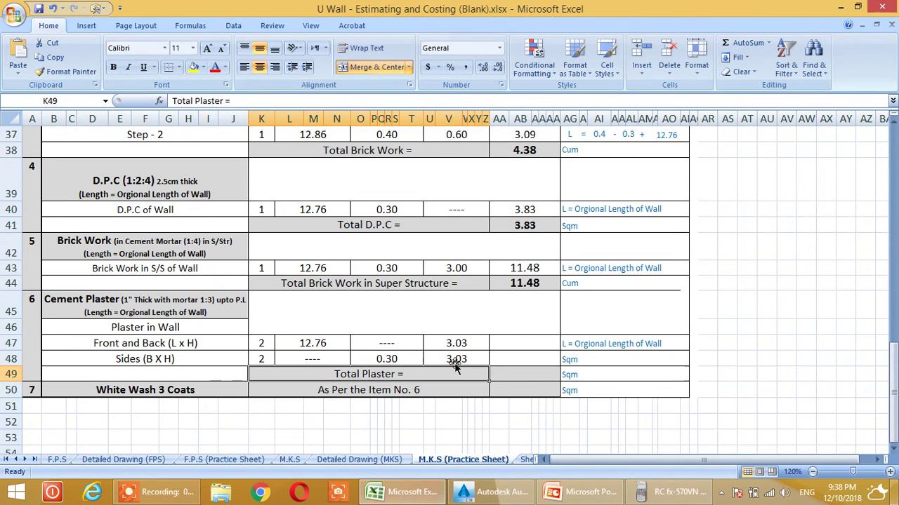
# - Calculate the Front and Back plaster quantity in AA47 as height times length times number, =U47*L47*K47
pyautogui.click(511, 349)
pyautogui.write('=')
pyautogui.click(456, 343)
pyautogui.write('*')
pyautogui.click(309, 344)
pyautogui.write('*')
pyautogui.click(265, 343)
pyautogui.press('Return')
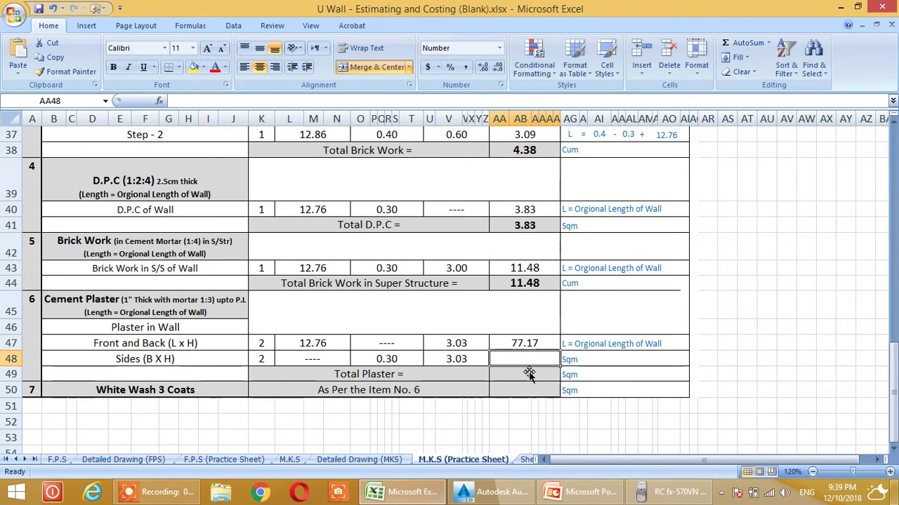
# - Calculate the Sides plaster quantity in AA48 as height times breadth times number, =U48*O48*K48
pyautogui.write('=')
pyautogui.click(457, 360)
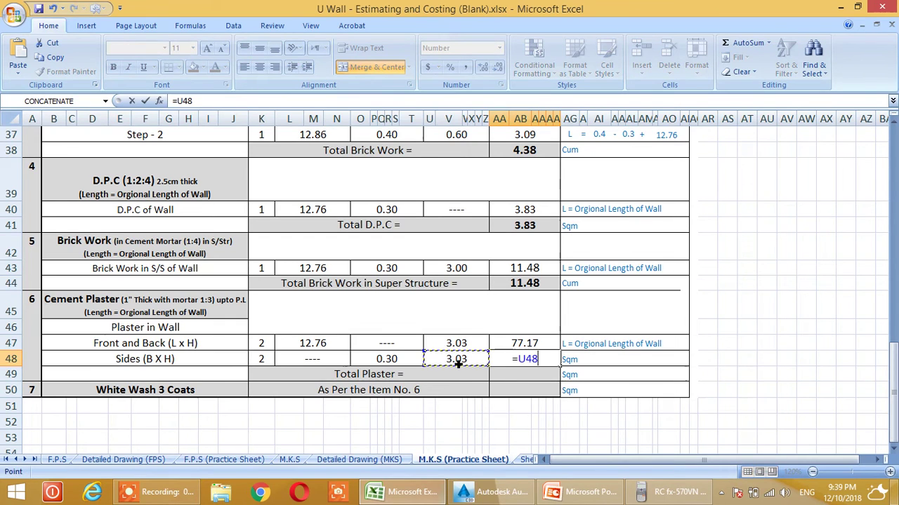
pyautogui.write('*')
pyautogui.click(387, 361)
pyautogui.write('*')
pyautogui.click(264, 360)
pyautogui.press('Return')
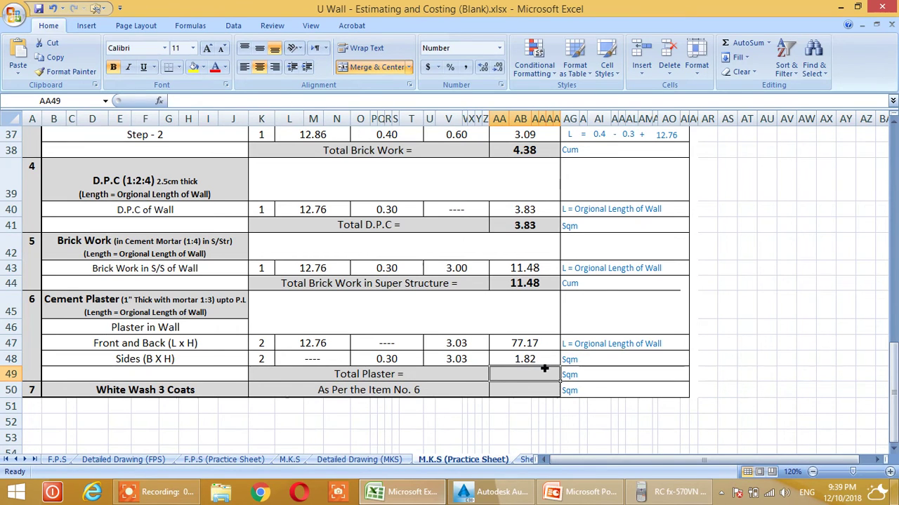
pyautogui.click(755, 42)
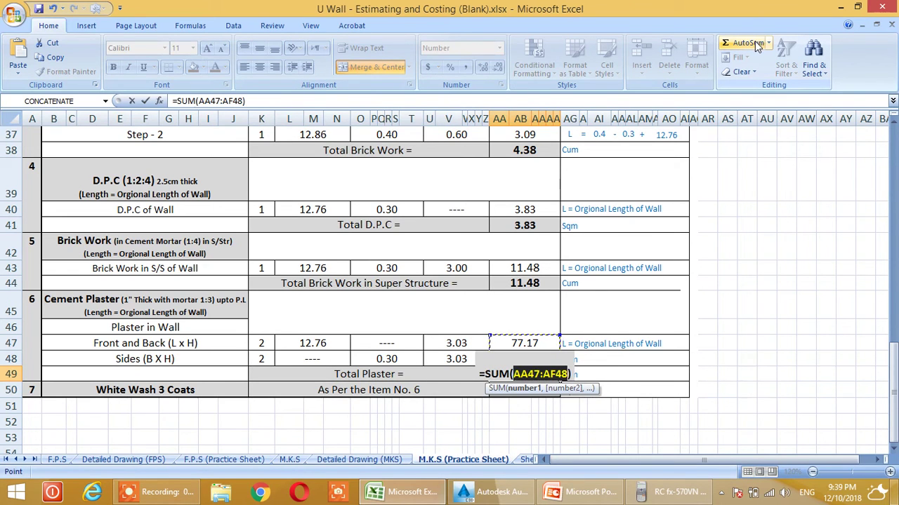
pyautogui.press('Escape')
pyautogui.click(632, 344)
# - Total the two plaster quantities in the Total Plaster cell AA49 with =SUM(AA47:AF48)
pyautogui.click(525, 374)
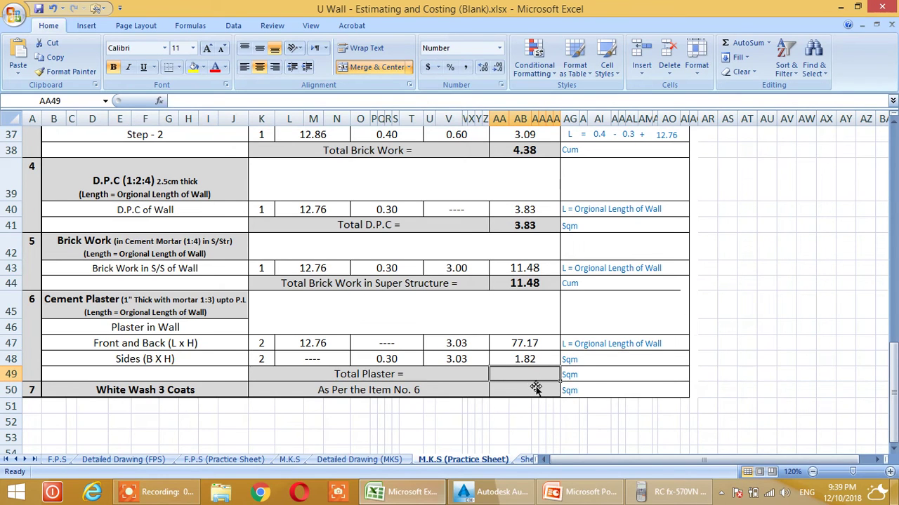
pyautogui.click(753, 42)
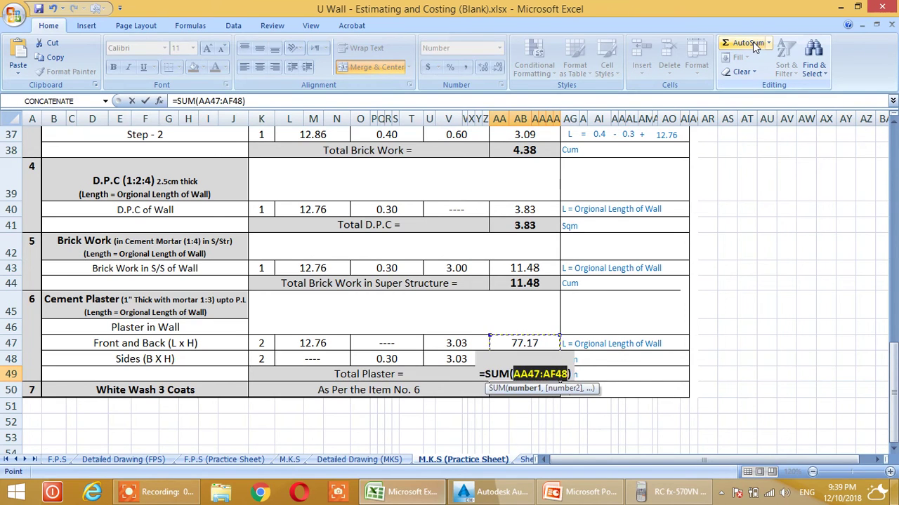
pyautogui.press('Return')
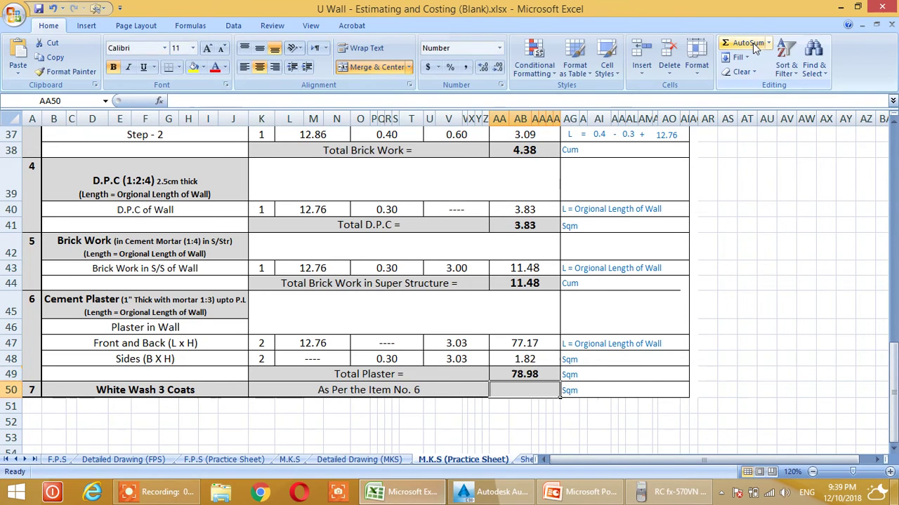
# - Enter the White Wash 3 Coats quantity in AA50 as the total plaster area, =AA49
pyautogui.write('=')
pyautogui.click(539, 375)
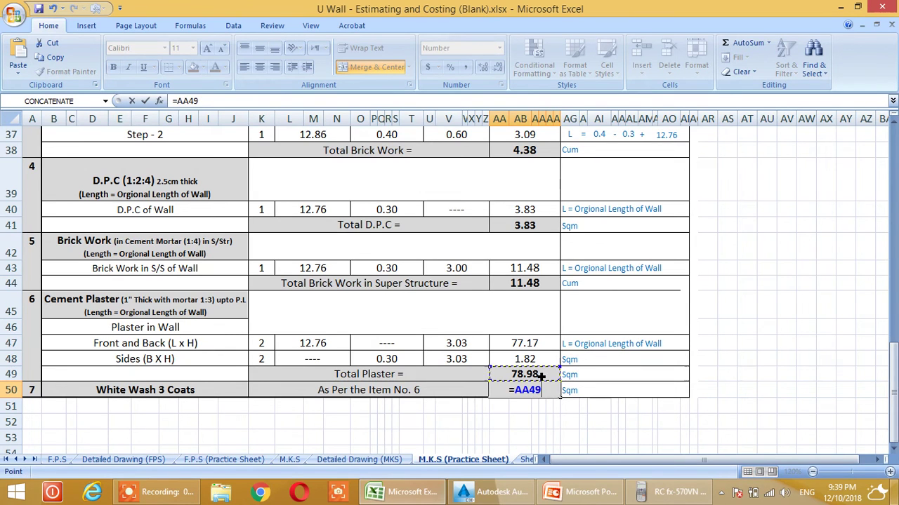
pyautogui.press('Return')
# - Review the quantities, totals, units and remarks of items 1 to 7 throughout the U-wall estimate table
pyautogui.scroll(1, 550, 441)
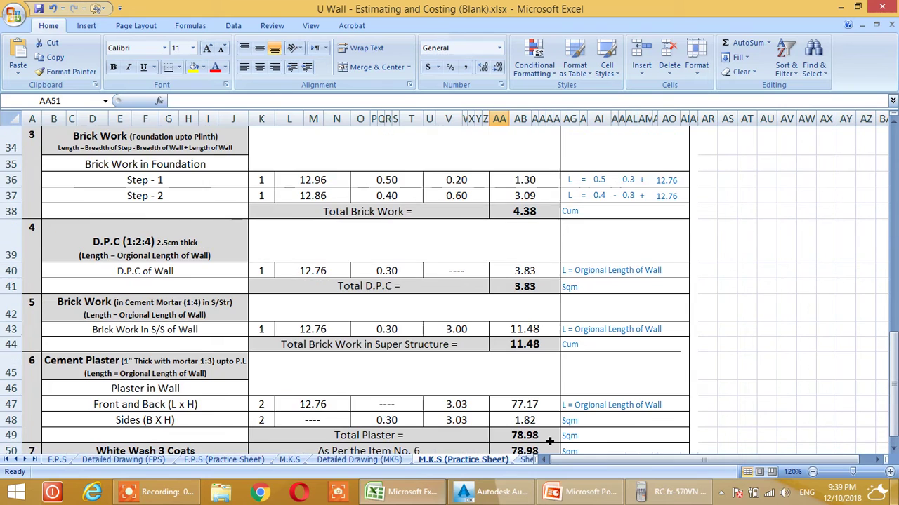
pyautogui.scroll(1, 550, 441)
pyautogui.scroll(-2, 551, 441)
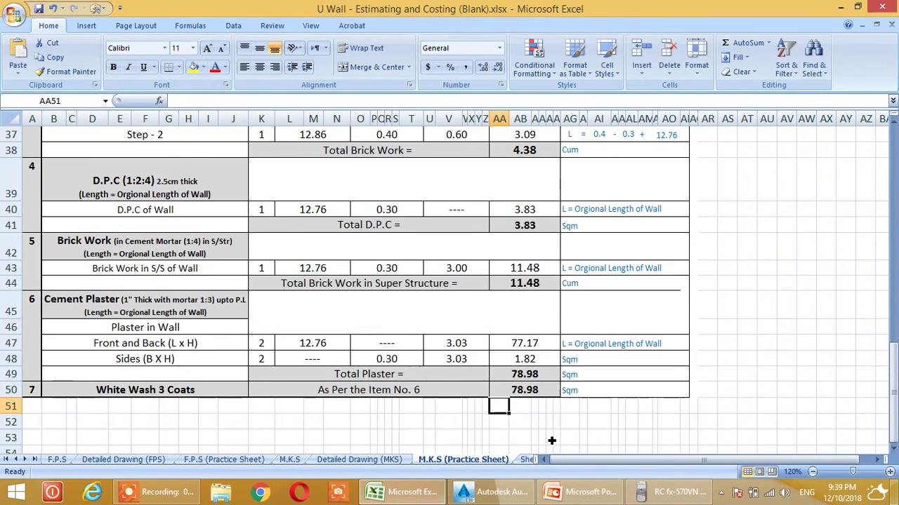
pyautogui.scroll(1, 551, 441)
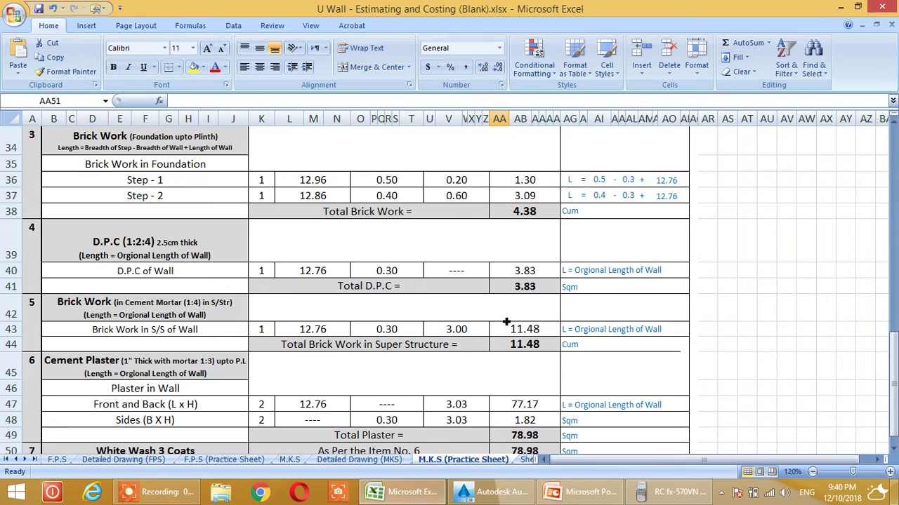
pyautogui.scroll(4, 473, 349)
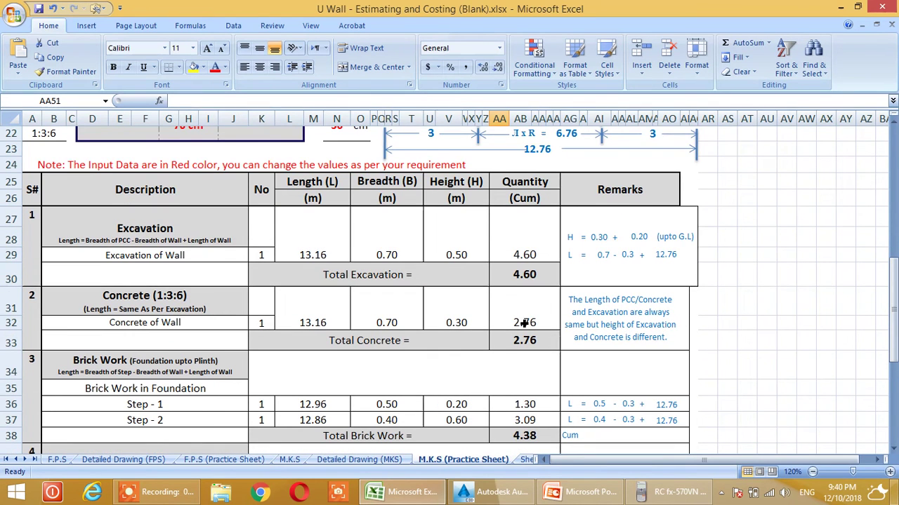
pyautogui.scroll(-1, 566, 316)
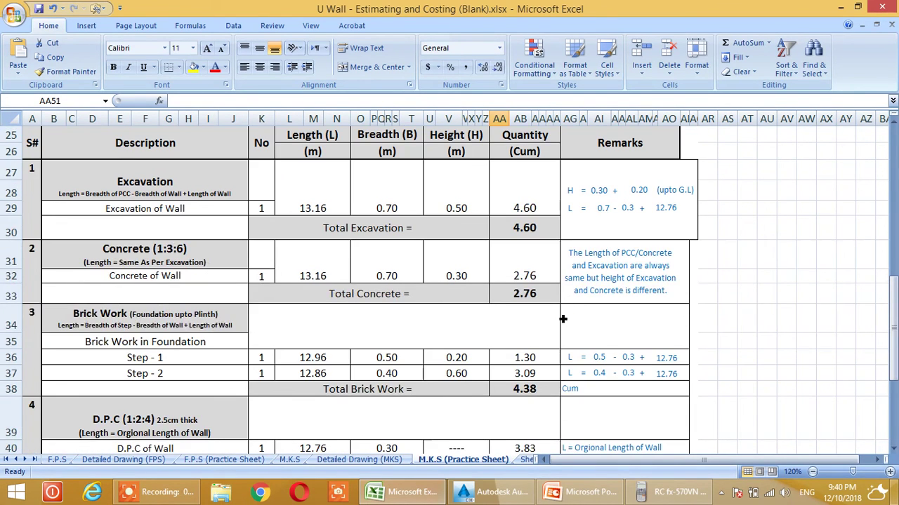
pyautogui.scroll(-1, 562, 319)
pyautogui.scroll(-2, 519, 330)
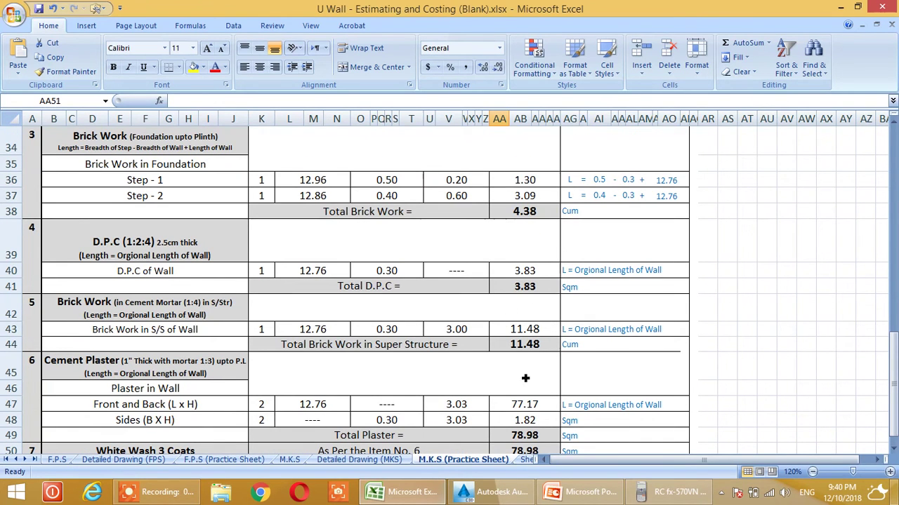
pyautogui.scroll(-1, 558, 351)
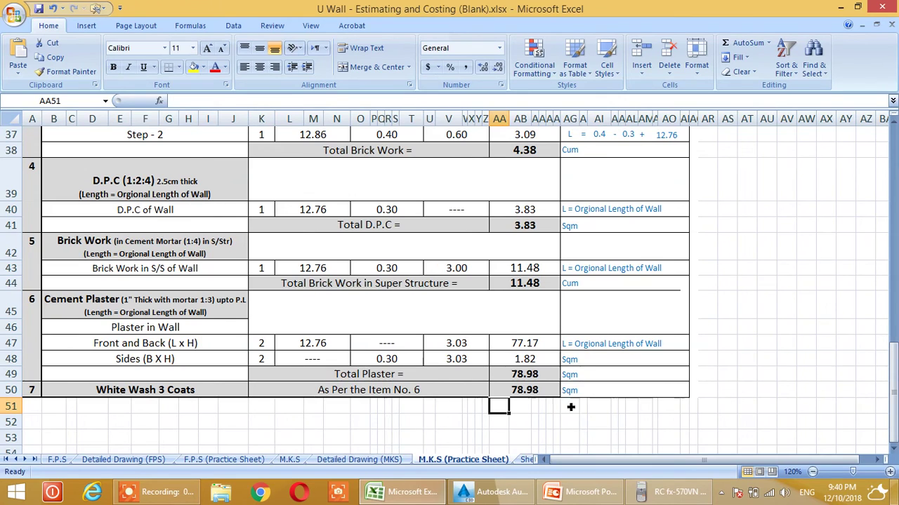
pyautogui.scroll(3, 572, 407)
pyautogui.scroll(2, 574, 420)
pyautogui.scroll(-1, 615, 241)
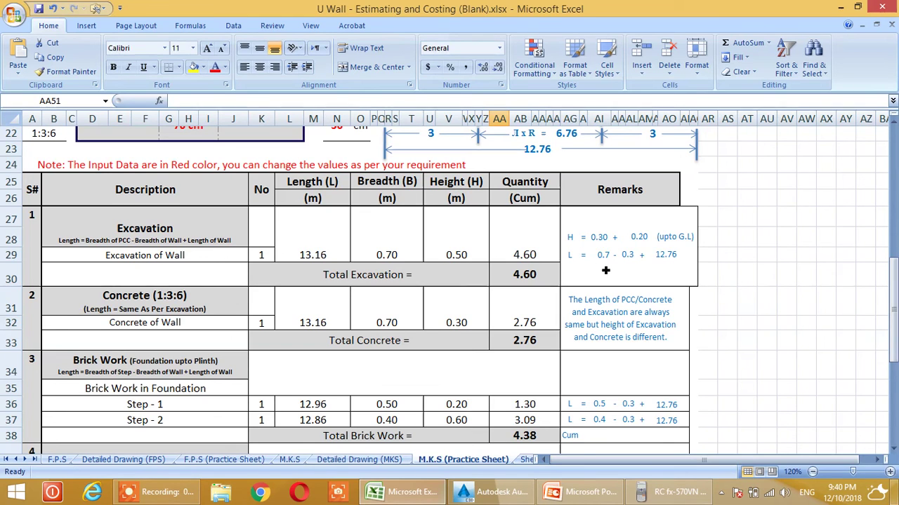
pyautogui.scroll(1, 400, 293)
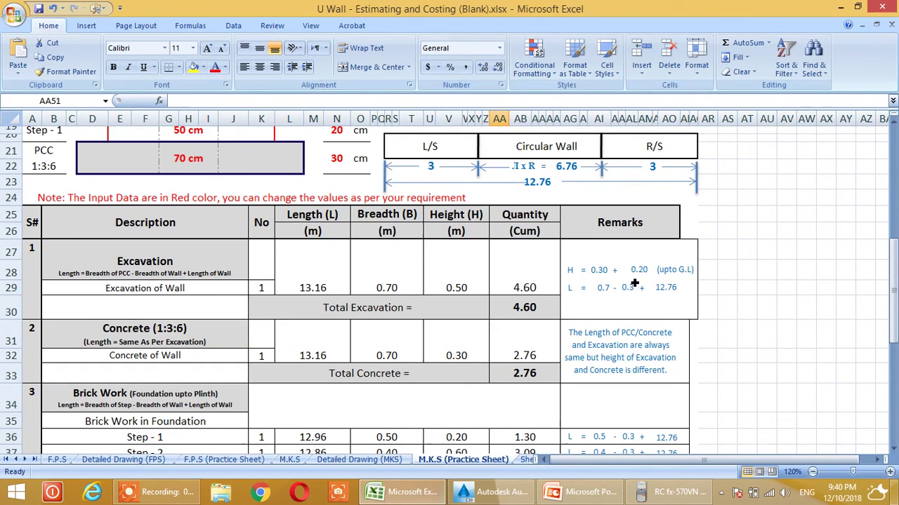
pyautogui.scroll(-2, 675, 305)
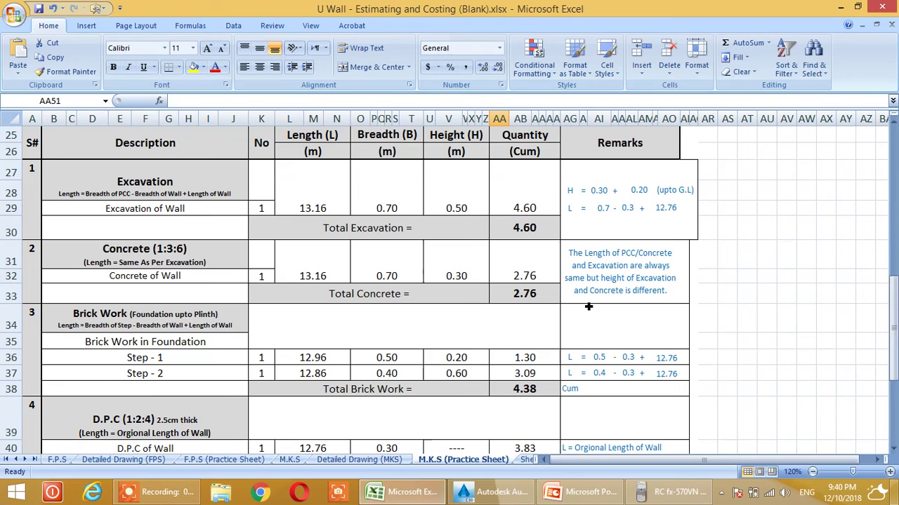
# - Recheck the estimate table from Concrete down to White Wash 3 Coats, comparing the lengths with their remarks
pyautogui.scroll(-2, 635, 300)
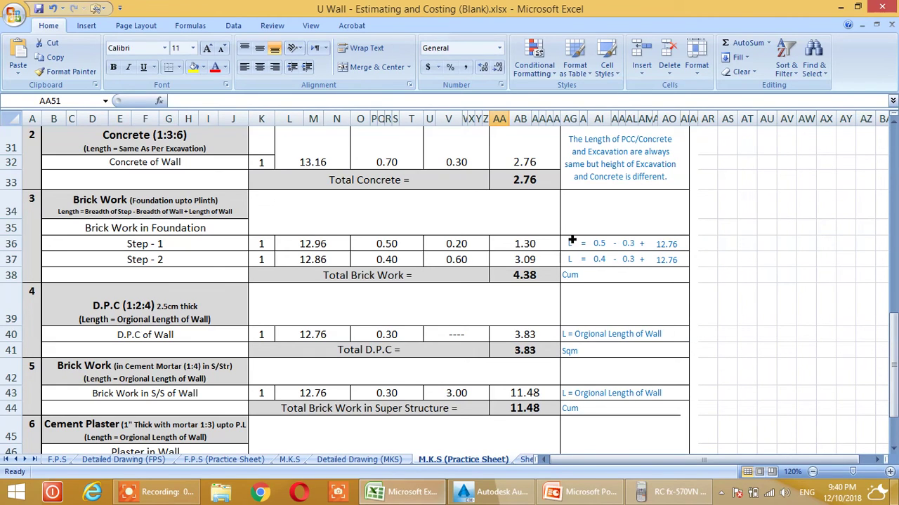
pyautogui.scroll(-1, 696, 275)
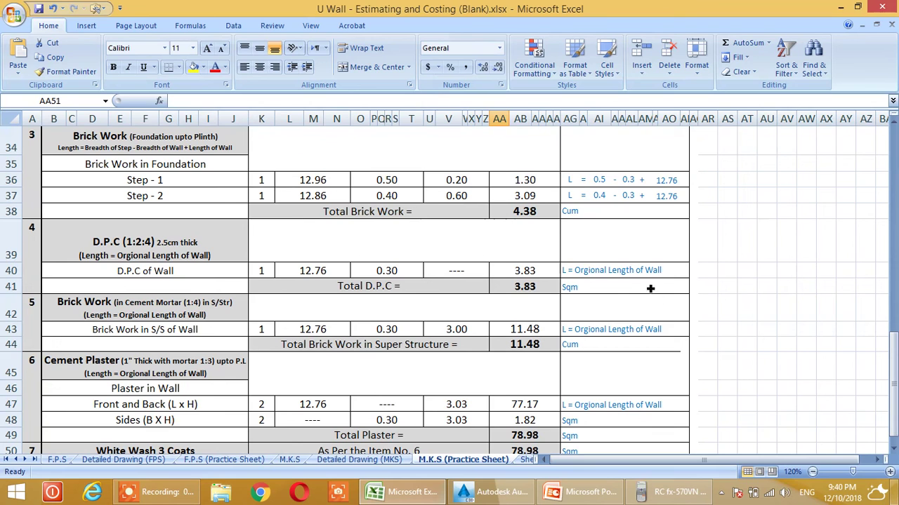
pyautogui.scroll(-1, 652, 392)
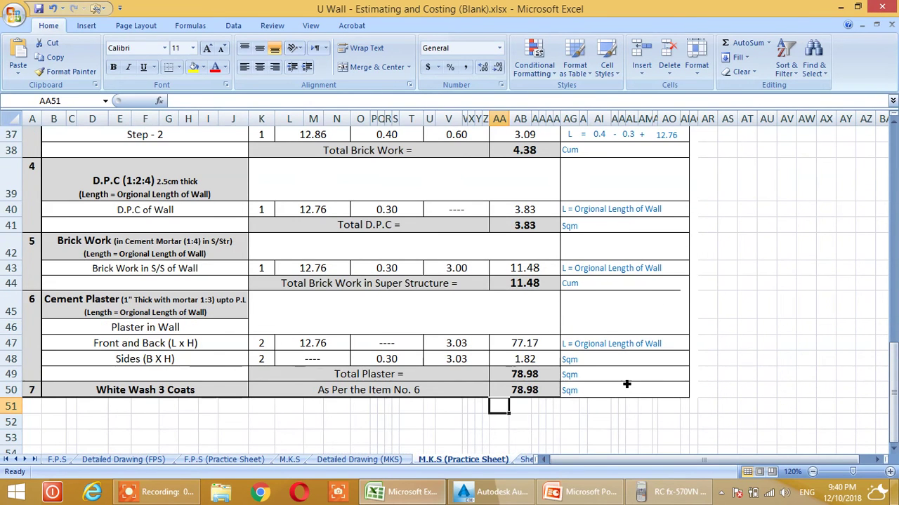
pyautogui.scroll(5, 626, 384)
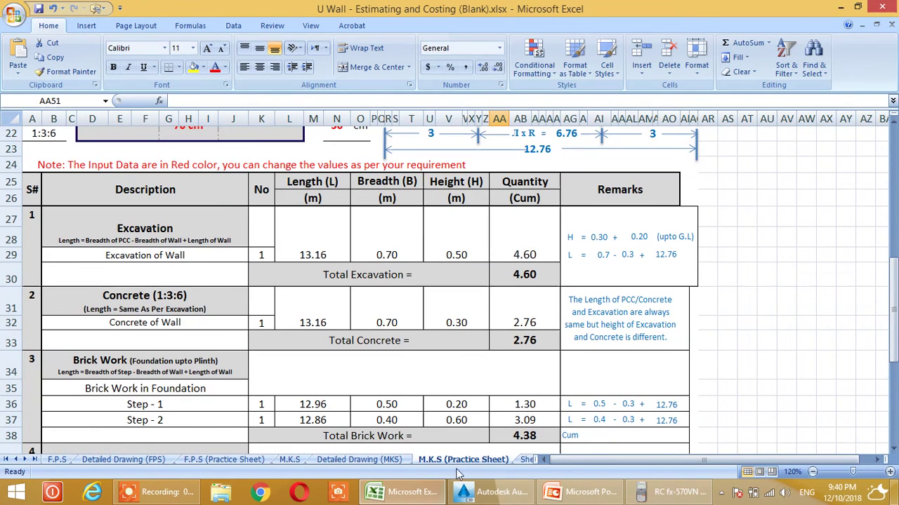
# - Open the Detailed Drawing (MKS) sheet and examine the plan's wall segments and surrounding offsets
pyautogui.click(351, 459)
pyautogui.scroll(-2, 465, 316)
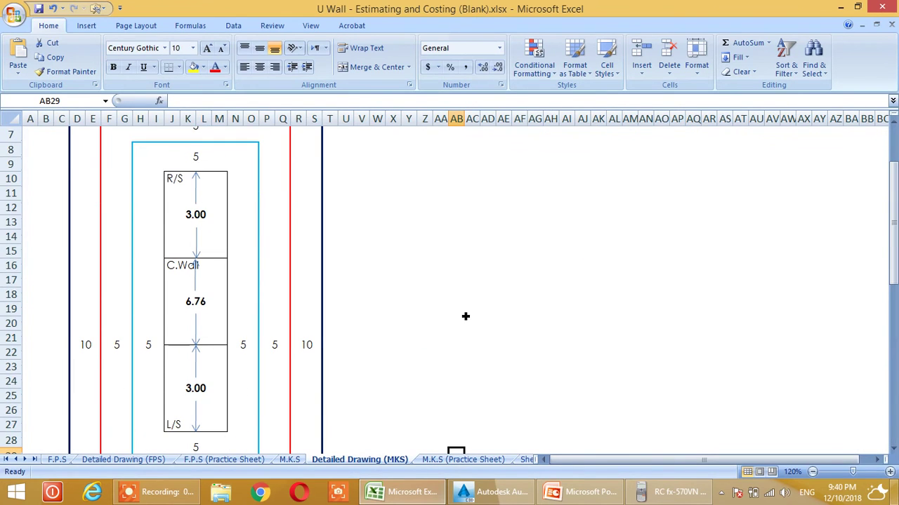
pyautogui.scroll(1, 449, 324)
pyautogui.scroll(-1, 444, 328)
pyautogui.scroll(2, 89, 360)
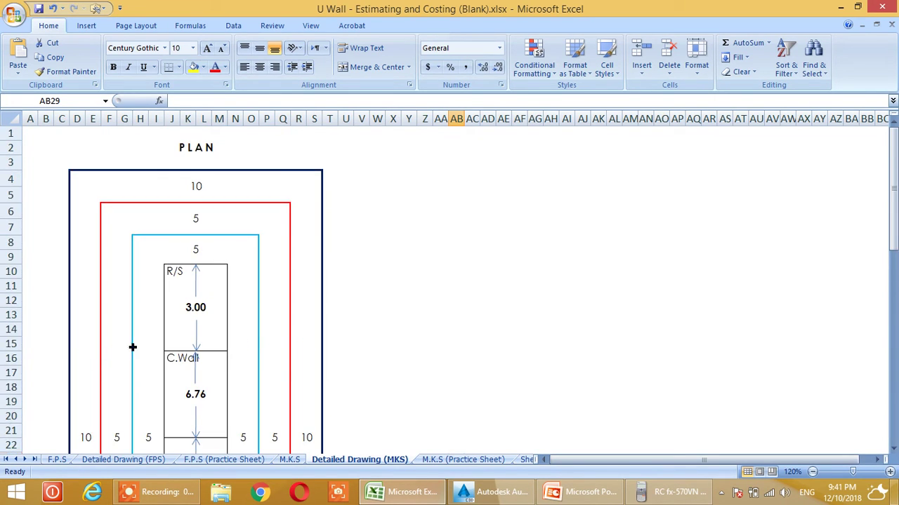
# - Inspect the cross section's width cells for the wall, both brick steps and the concrete base, including their linked formulas
pyautogui.scroll(-11, 239, 340)
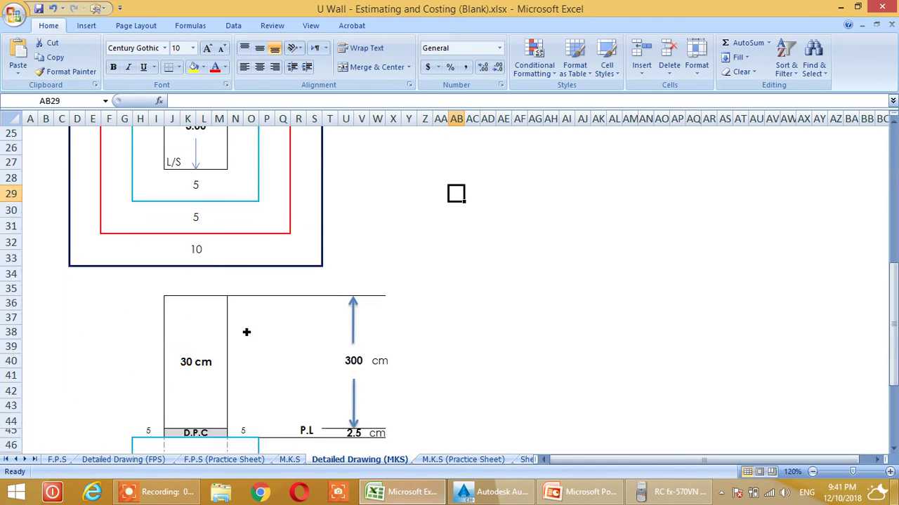
pyautogui.click(197, 265)
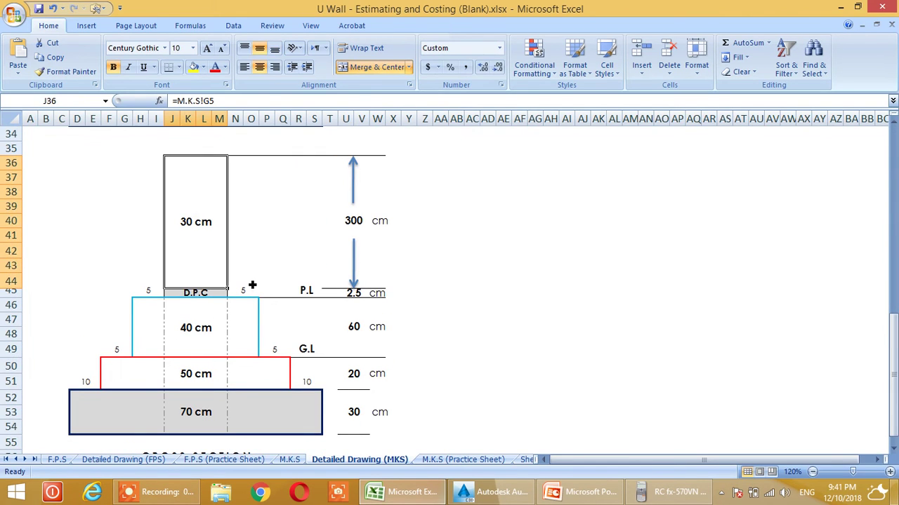
pyautogui.click(218, 339)
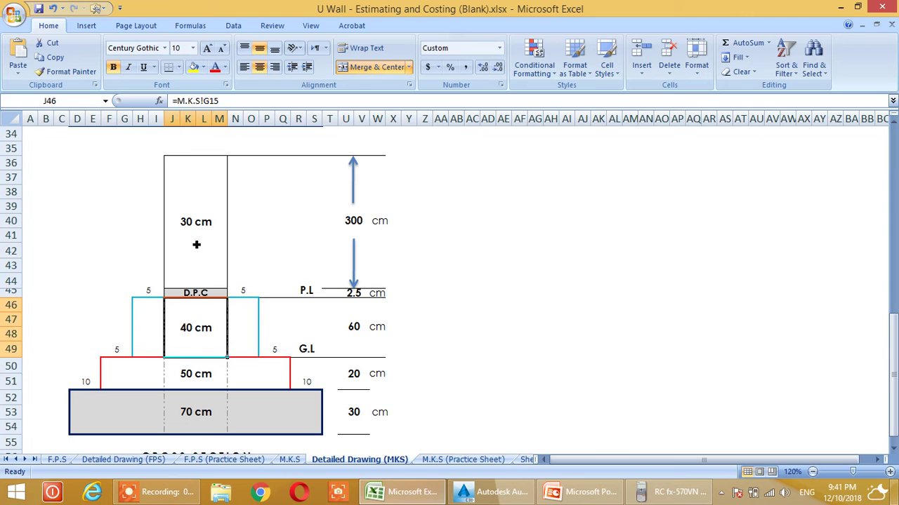
pyautogui.click(196, 238)
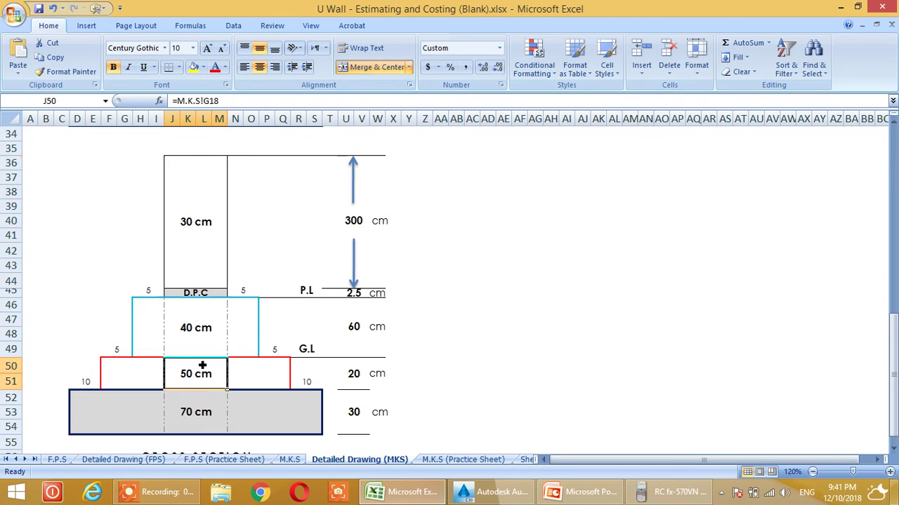
pyautogui.click(194, 322)
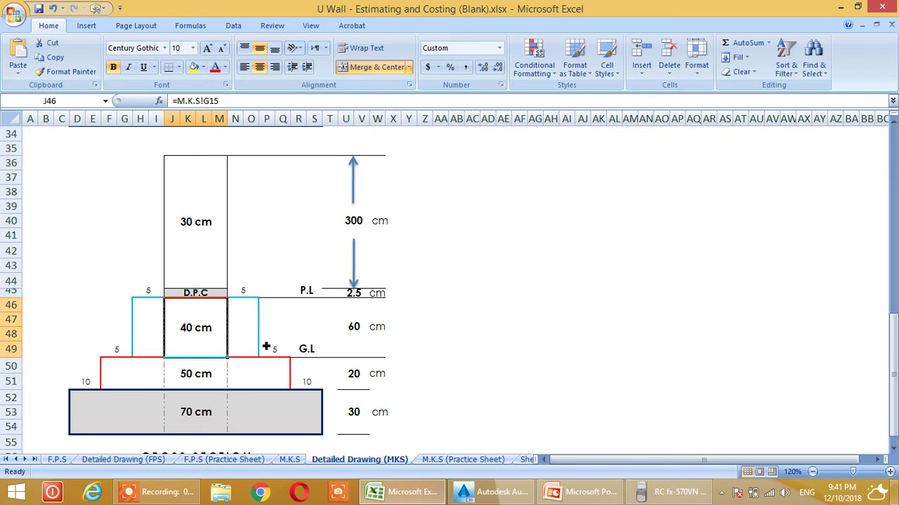
pyautogui.scroll(-1, 210, 359)
pyautogui.click(203, 376)
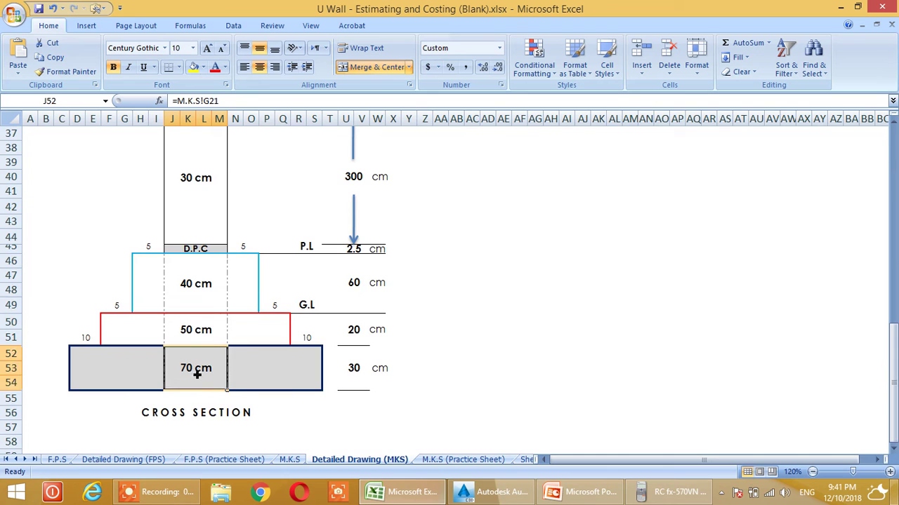
pyautogui.click(192, 335)
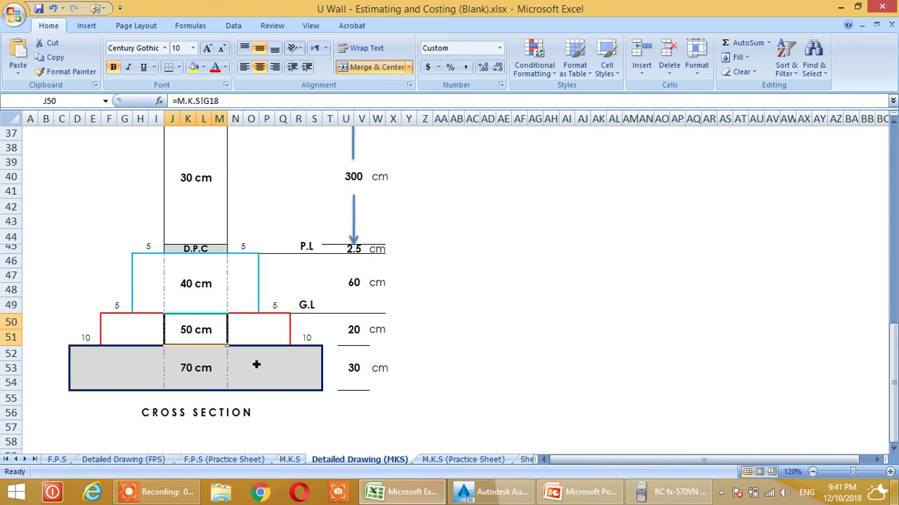
# - Compare the offsets around the plan with the step and concrete widths in the cross section
pyautogui.scroll(8, 179, 391)
pyautogui.scroll(-3, 179, 391)
pyautogui.scroll(4, 180, 404)
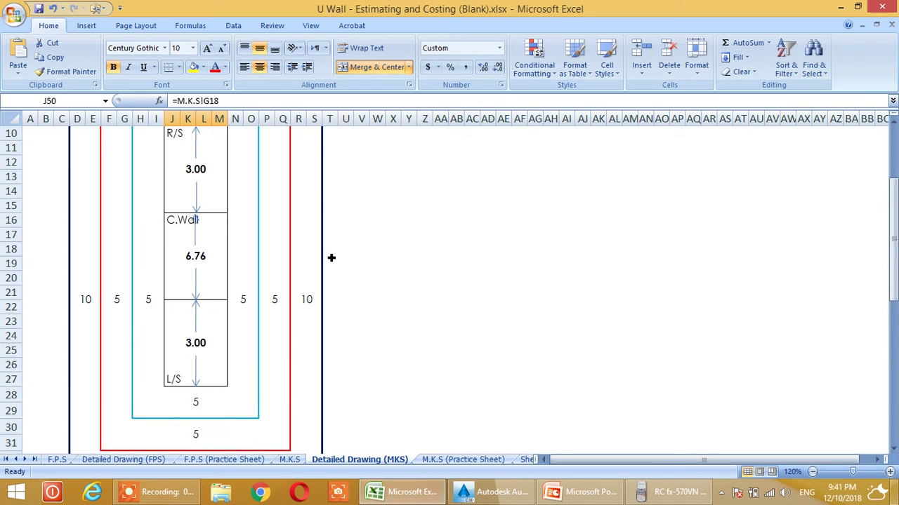
pyautogui.scroll(-9, 172, 369)
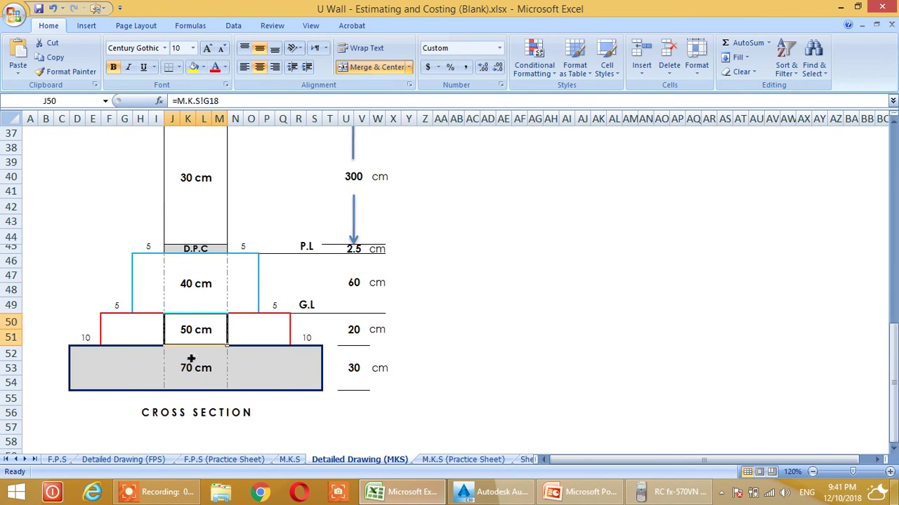
pyautogui.scroll(7, 141, 386)
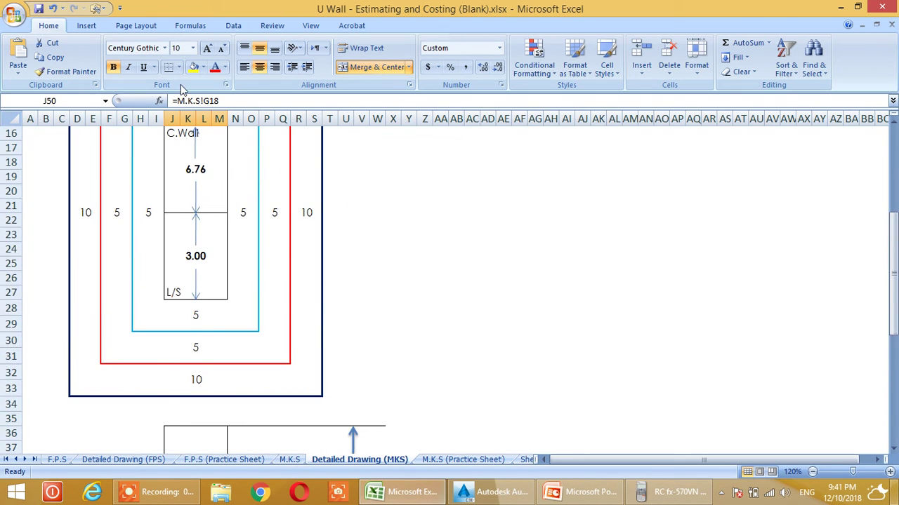
pyautogui.scroll(-6, 189, 309)
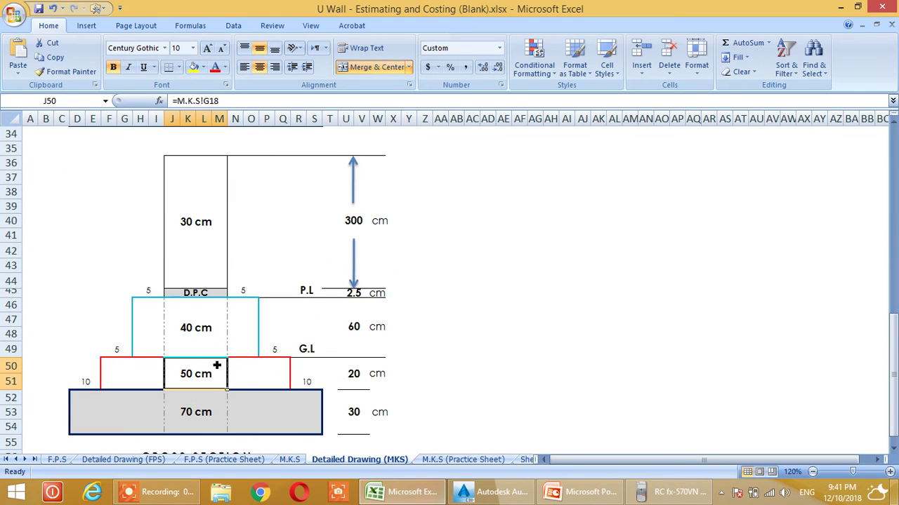
# - Examine the R/S, C.Wall and L/S lengths in the plan together with the outlines of the steps and concrete
pyautogui.scroll(2, 227, 381)
pyautogui.scroll(5, 257, 393)
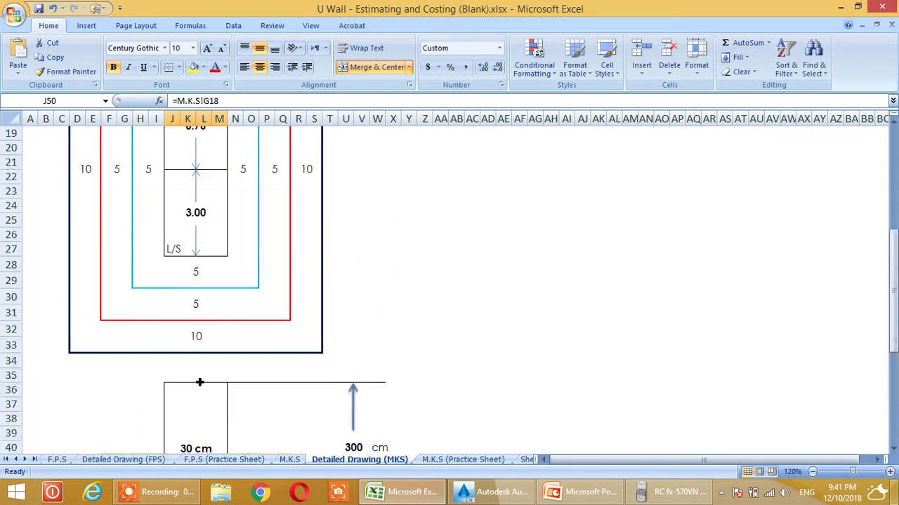
pyautogui.scroll(2, 170, 349)
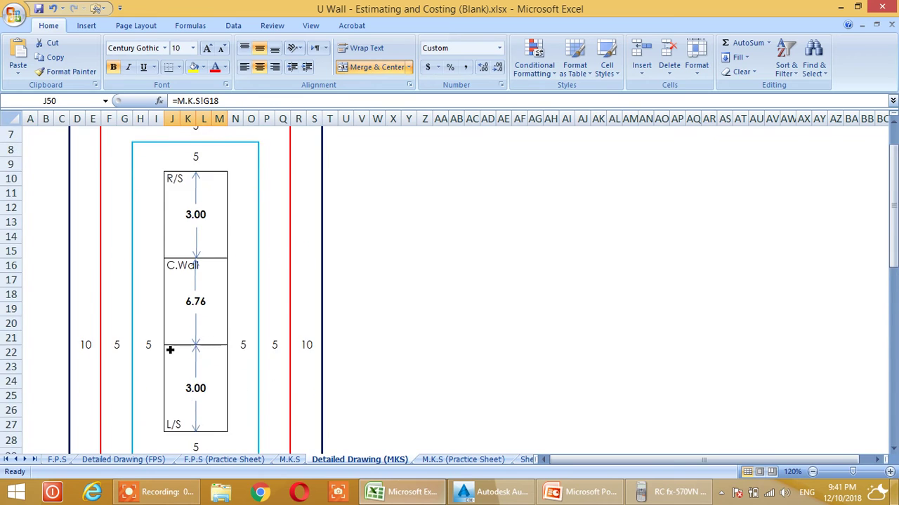
pyautogui.scroll(-1, 170, 349)
pyautogui.scroll(1, 174, 347)
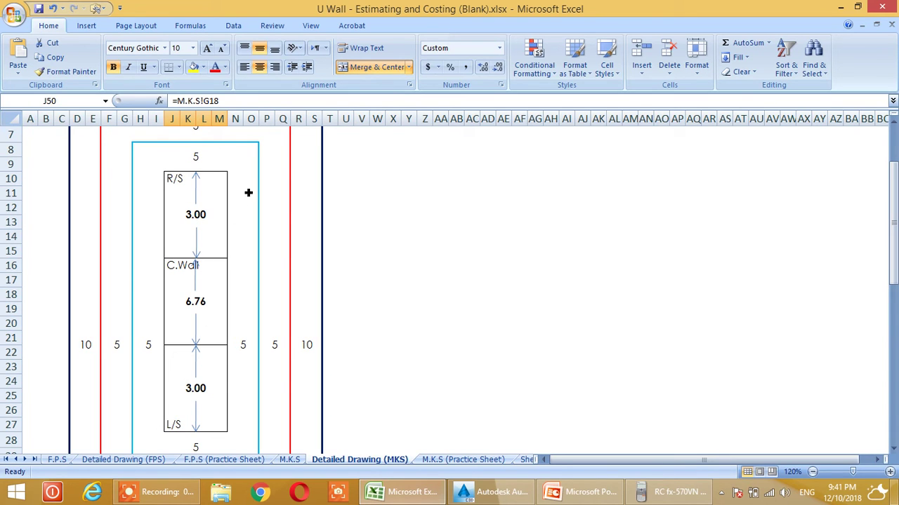
pyautogui.scroll(2, 163, 370)
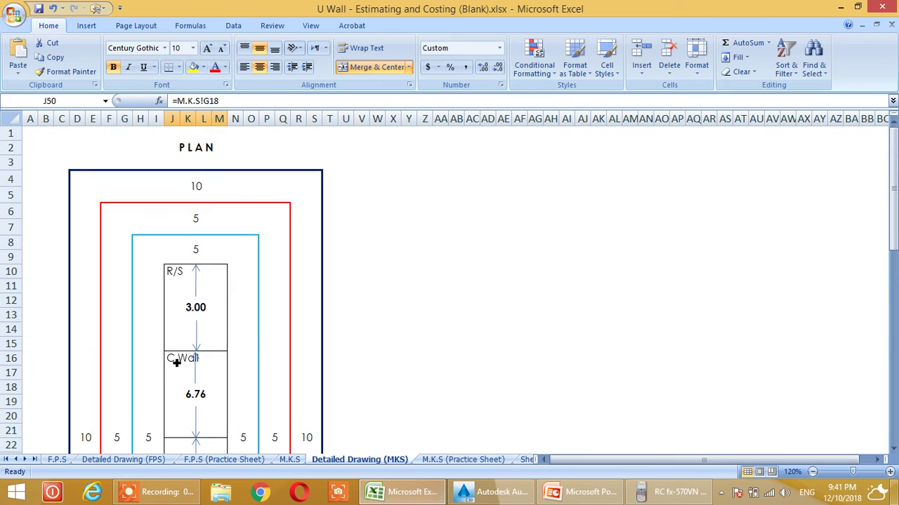
pyautogui.scroll(-5, 312, 306)
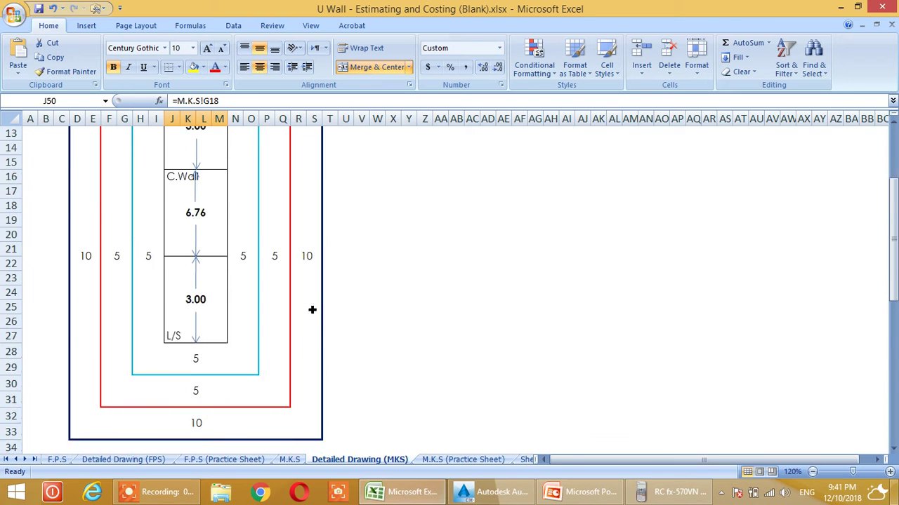
pyautogui.scroll(5, 196, 400)
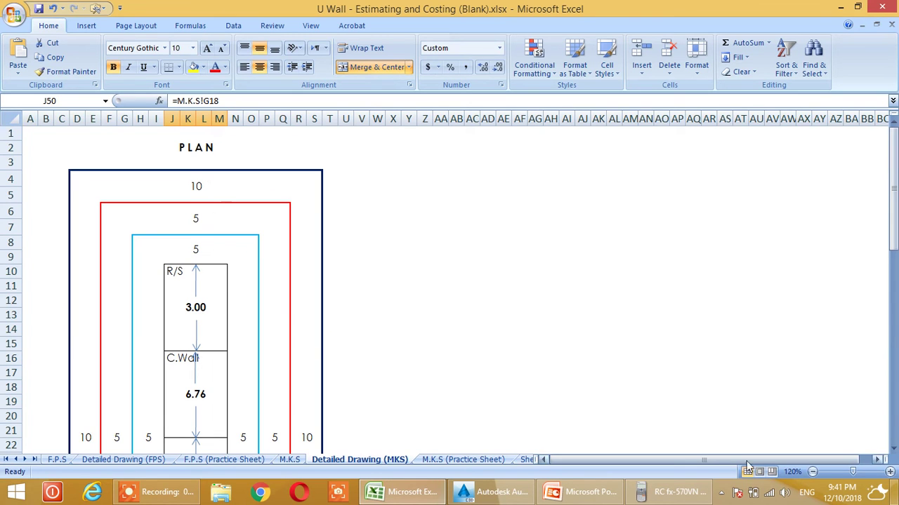
# - Set the detailed drawing sheet's zoom to 100% and switch to full-screen view to fit the whole plan
pyautogui.click(812, 473)
pyautogui.click(812, 472)
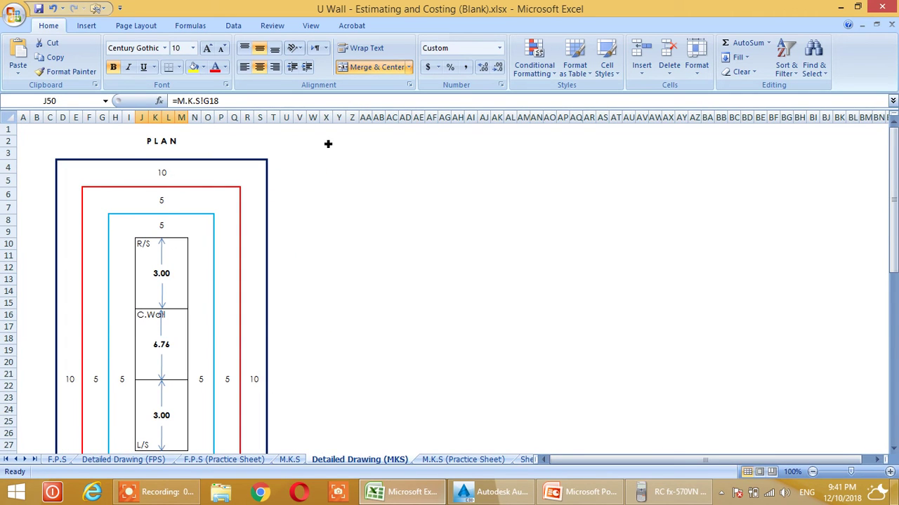
pyautogui.click(310, 26)
pyautogui.click(146, 58)
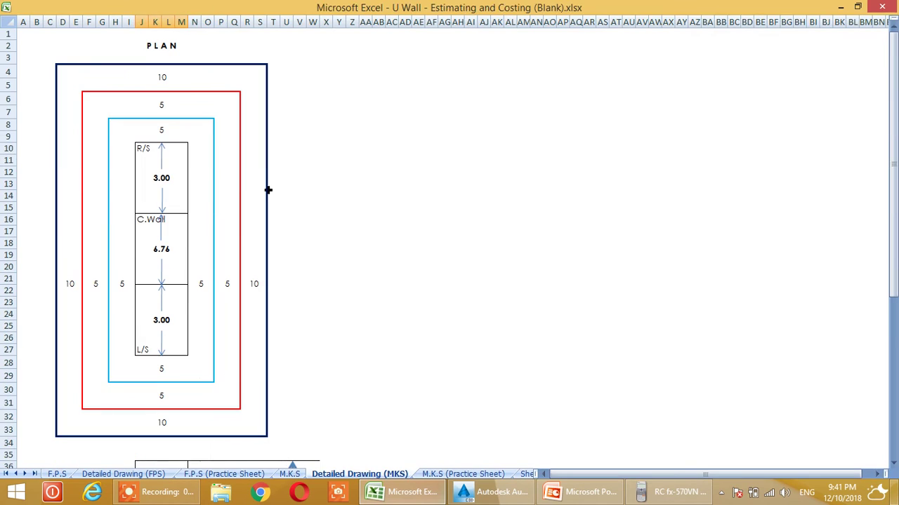